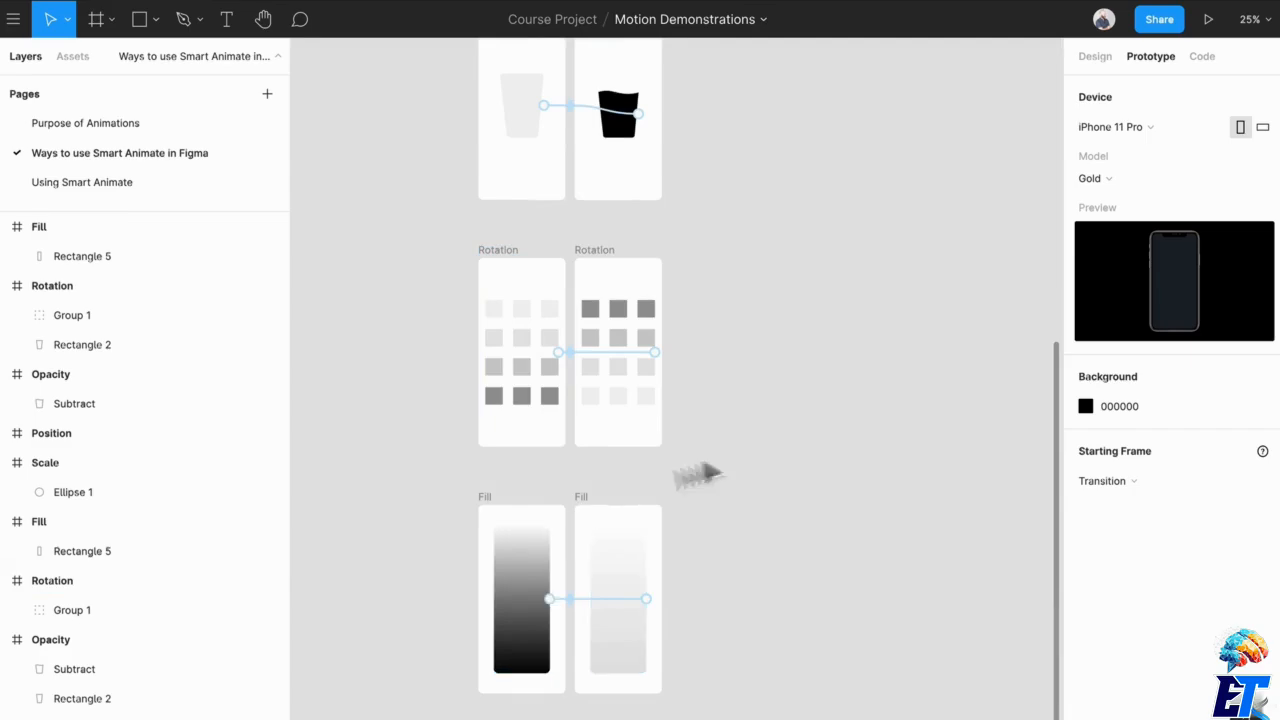
# Step: Look over the prototype frames on the page, from the Fill and Rotation pairs up to the first row of Transition frames
pyautogui.moveTo(794, 457); pyautogui.dragTo(337, 647)
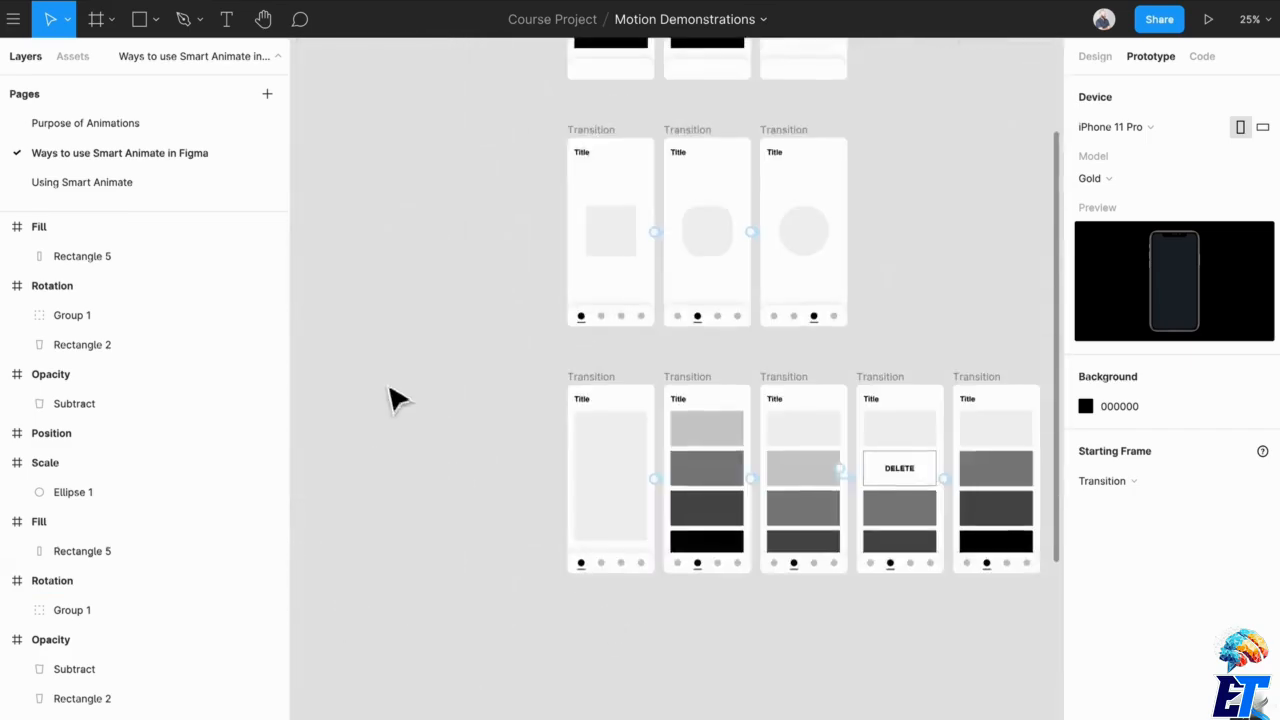
pyautogui.moveTo(412, 348); pyautogui.dragTo(433, 515)
pyautogui.moveTo(498, 392); pyautogui.dragTo(380, 492)
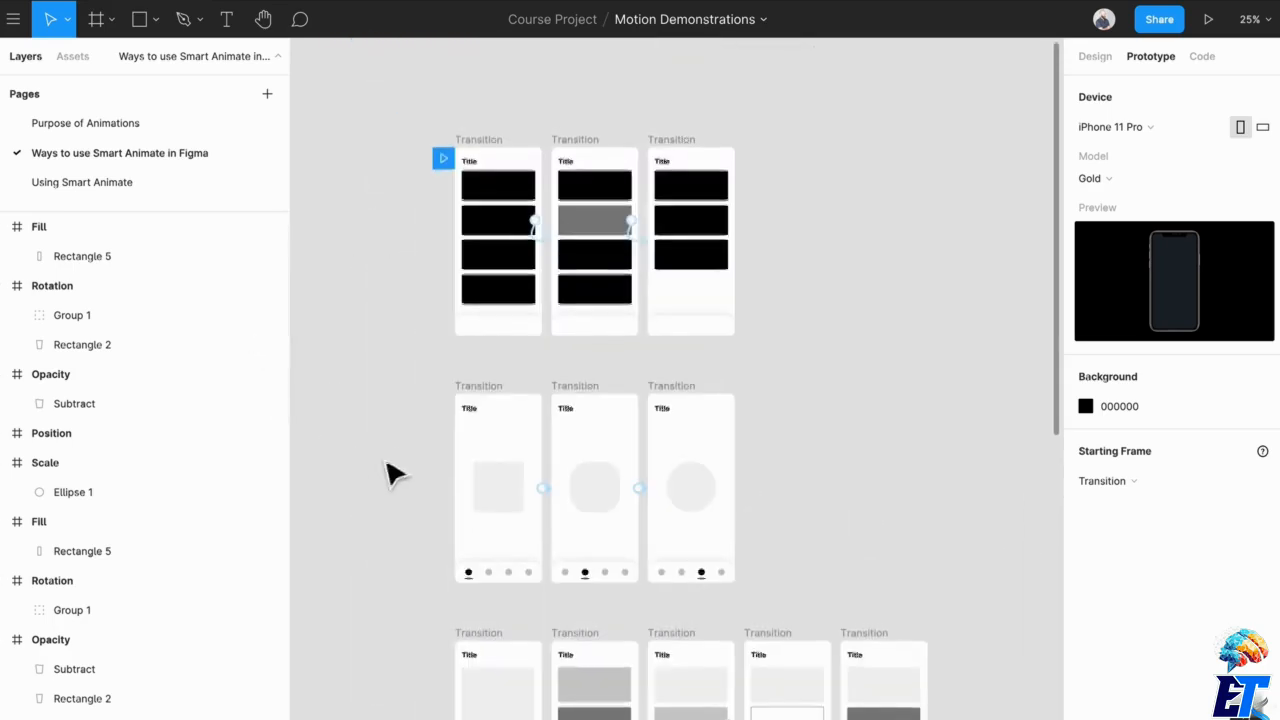
pyautogui.scroll(5, 397, 443)
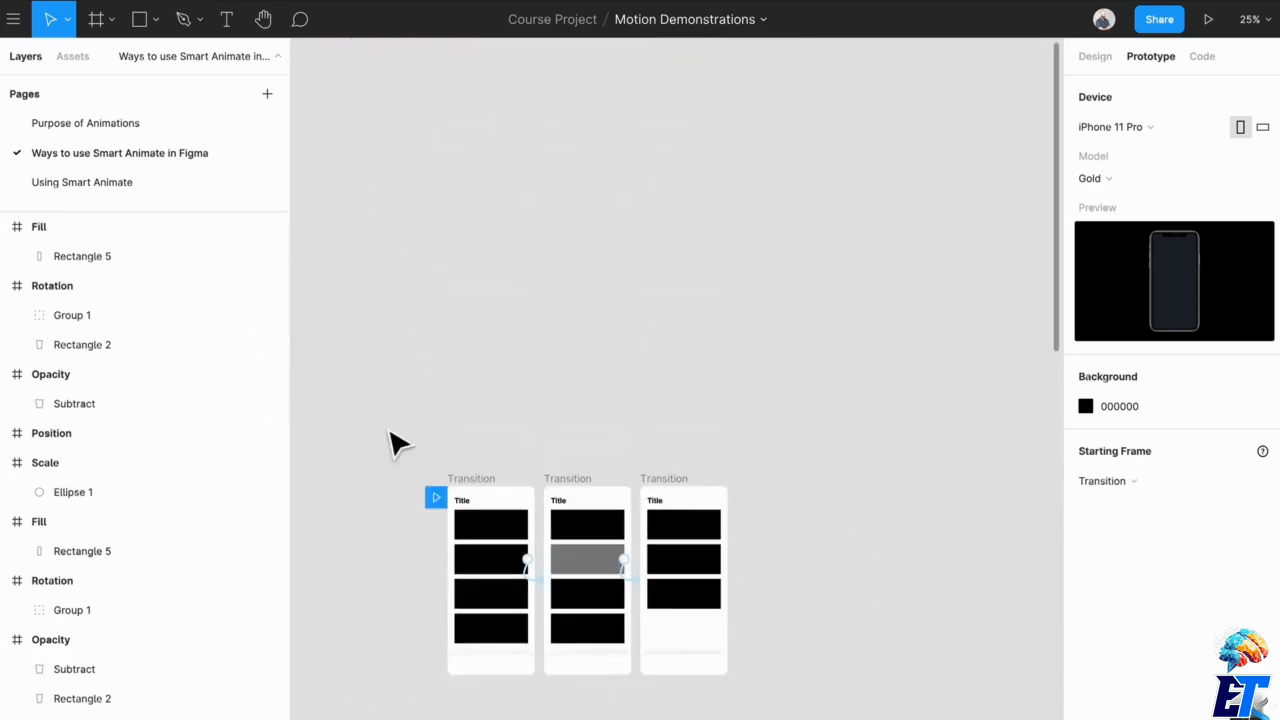
pyautogui.scroll(-3, 397, 443)
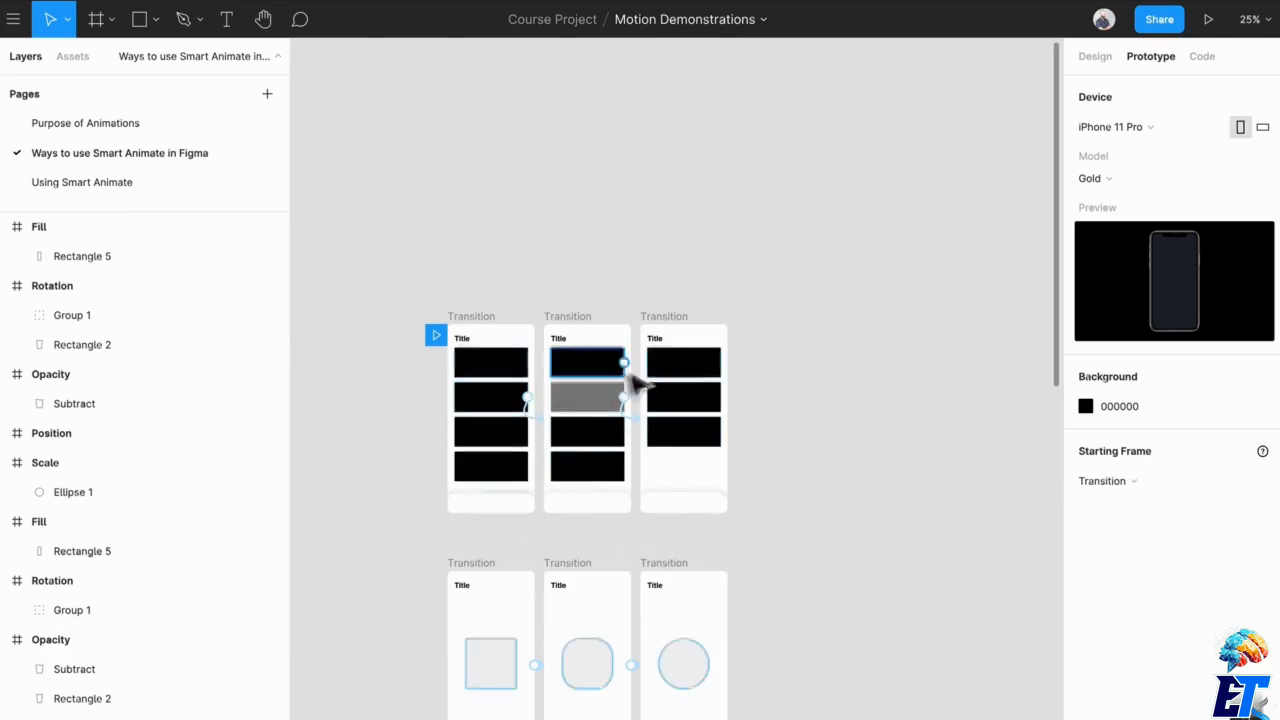
pyautogui.scroll(-1, 610, 540)
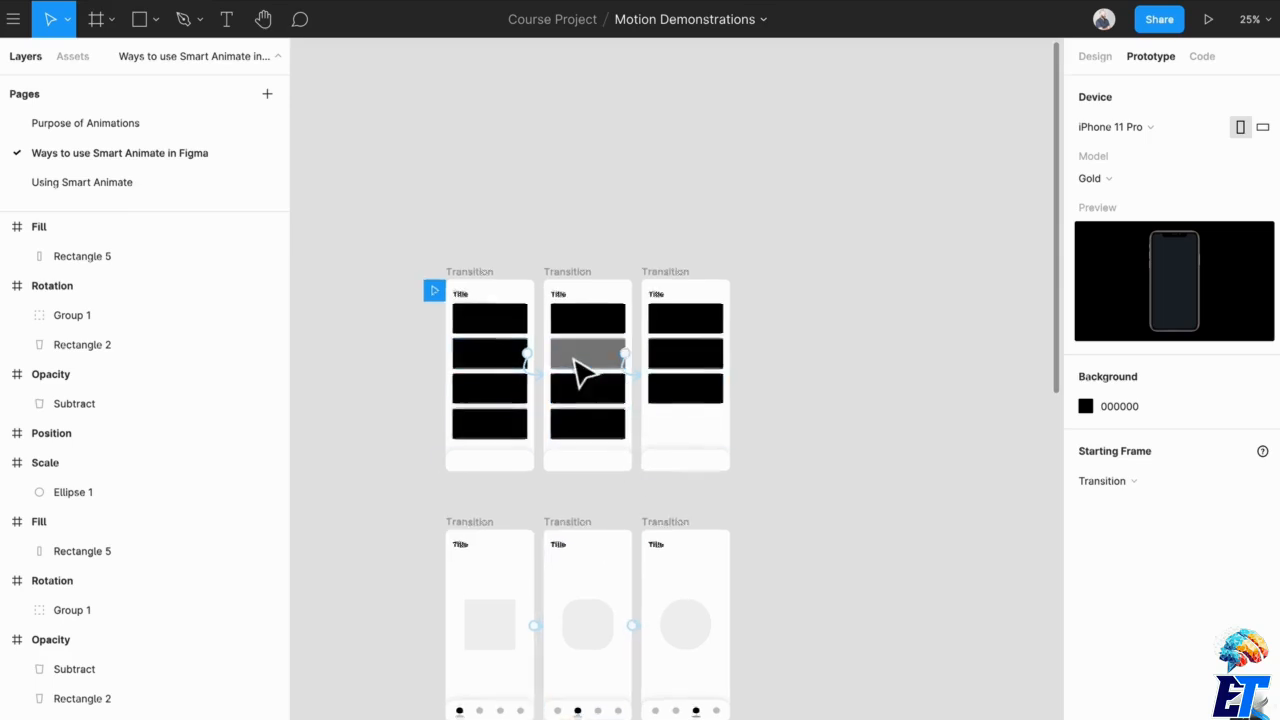
pyautogui.scroll(3, 580, 371)
pyautogui.scroll(5, 574, 358)
pyautogui.scroll(-4, 574, 358)
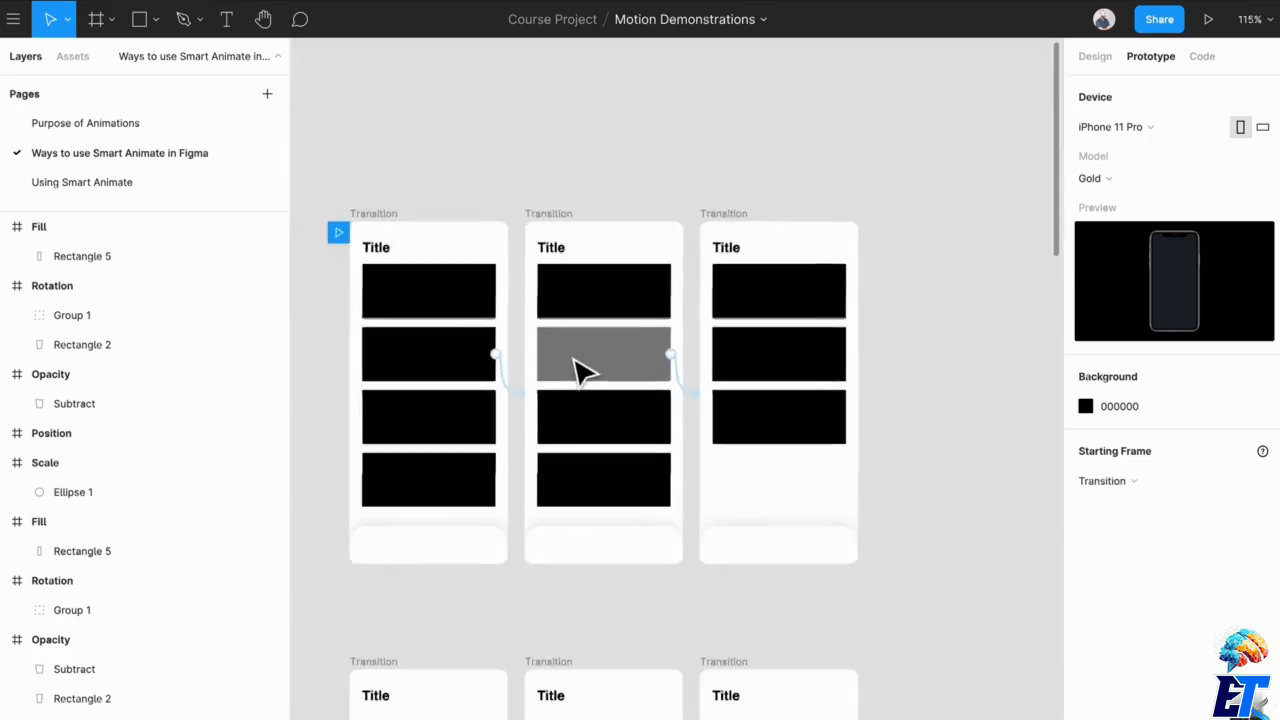
# Step: Examine the prototype connections from the second rectangle in each of the first two Transition frames of the top row
pyautogui.moveTo(517, 403); pyautogui.dragTo(650, 385)
pyautogui.scroll(4, 650, 395)
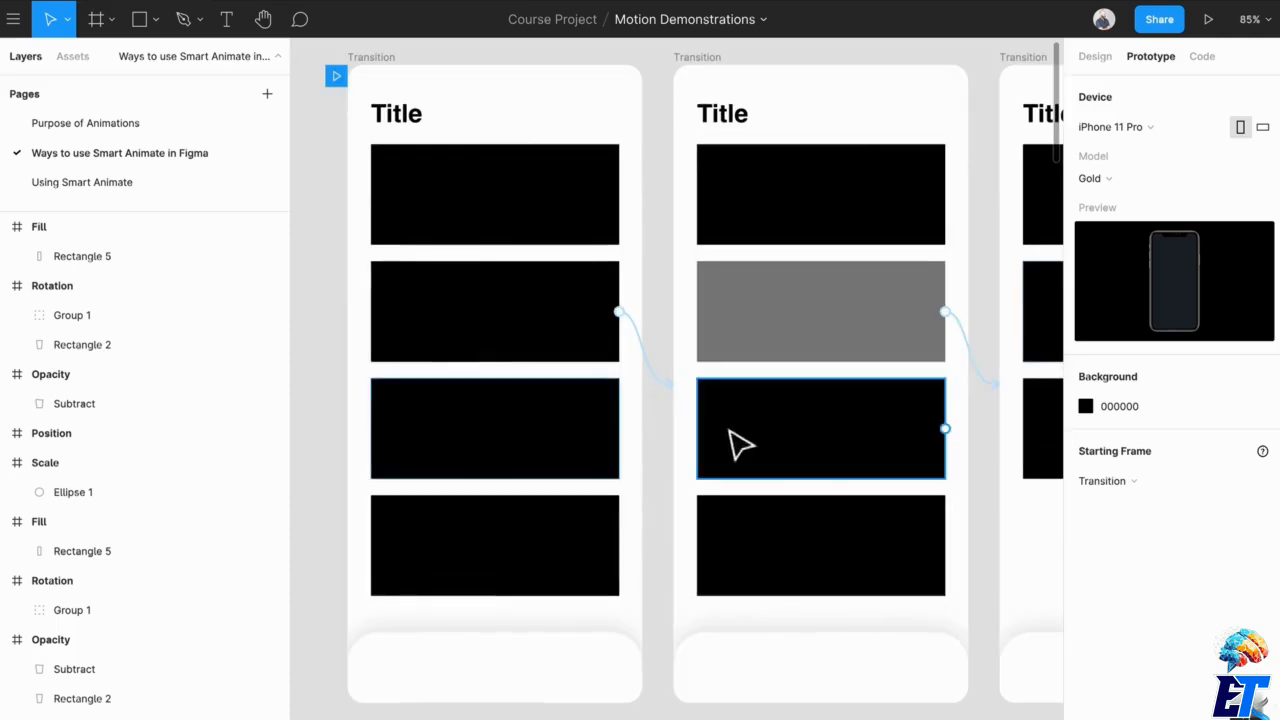
pyautogui.moveTo(677, 397); pyautogui.dragTo(634, 422)
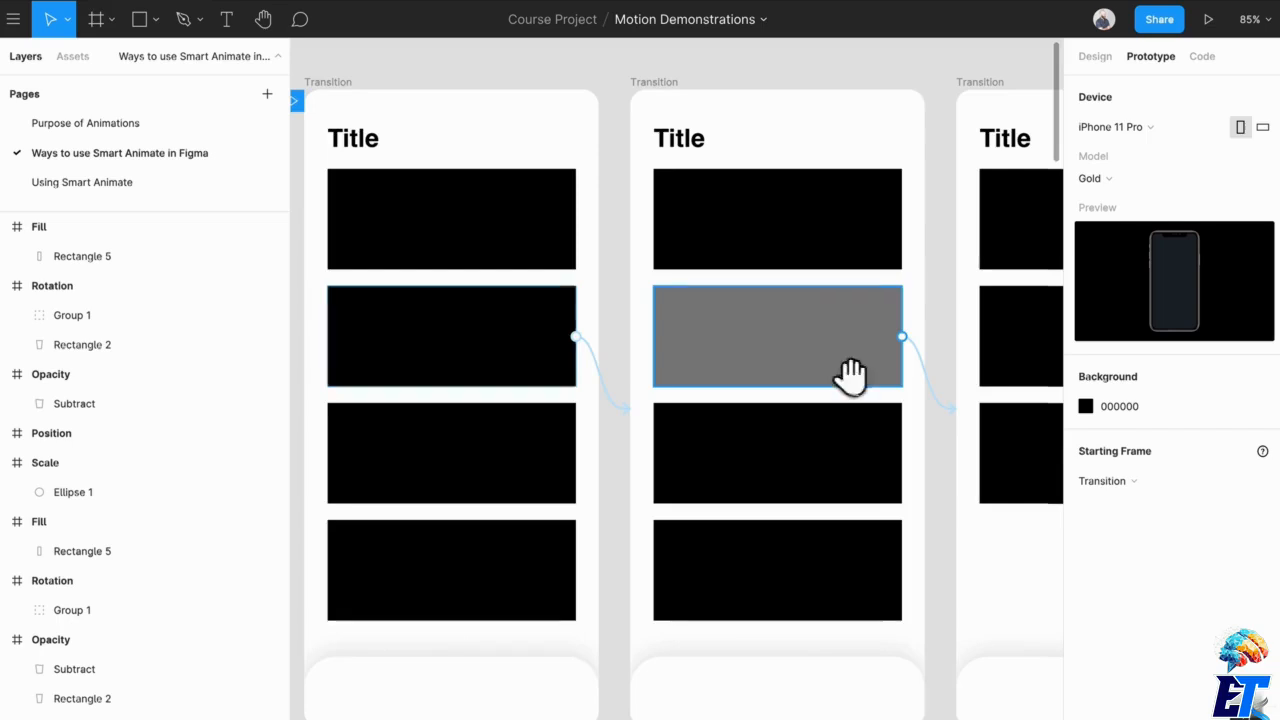
pyautogui.moveTo(843, 371); pyautogui.dragTo(766, 377)
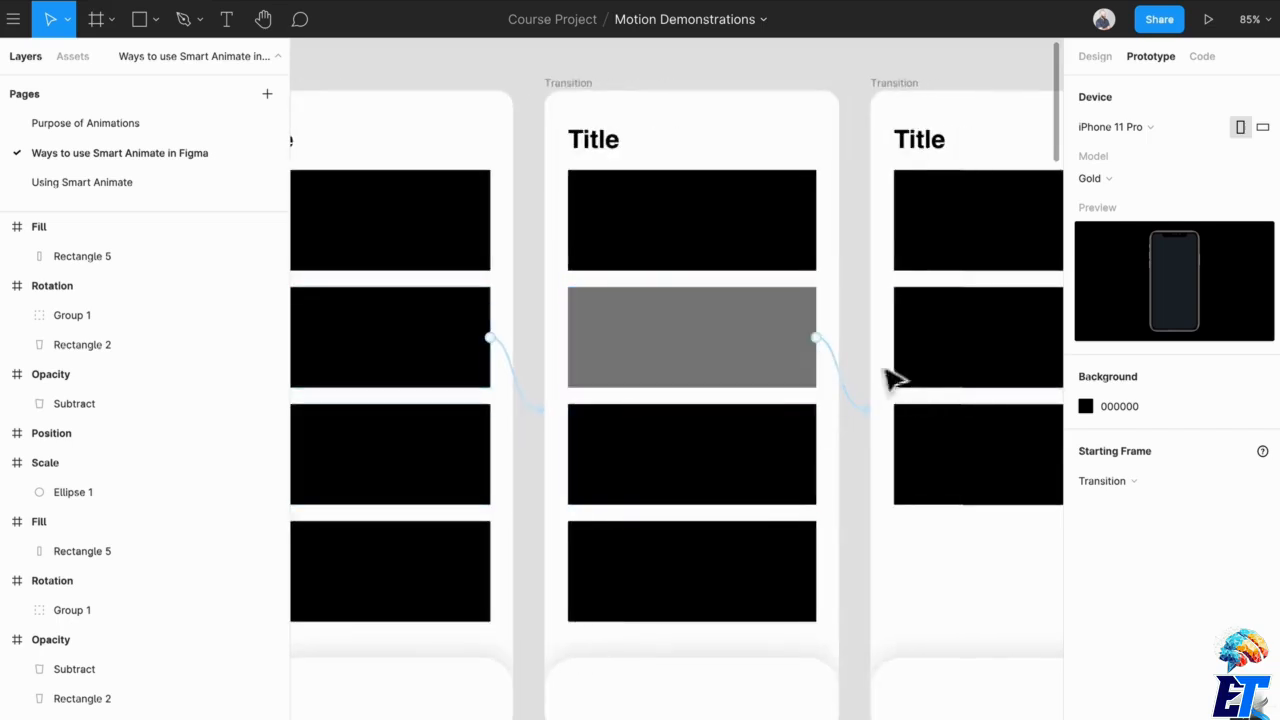
pyautogui.moveTo(891, 371); pyautogui.dragTo(694, 403)
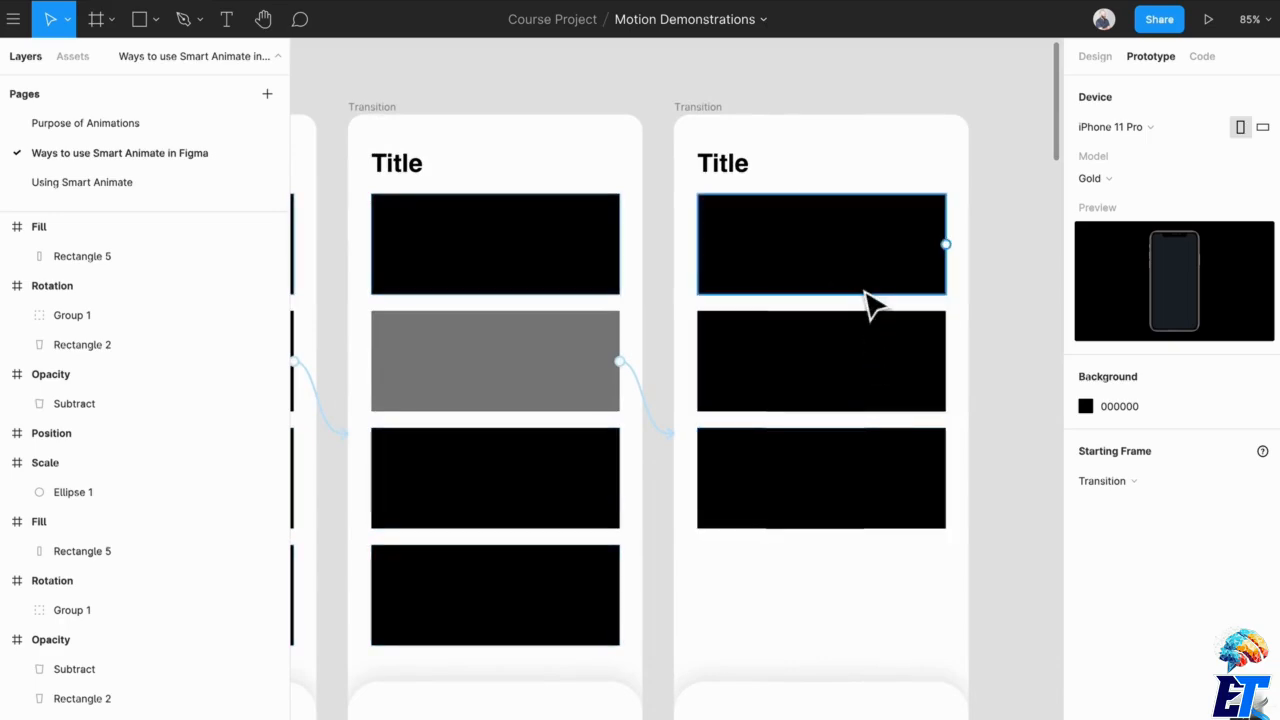
pyautogui.scroll(-2, 471, 520)
pyautogui.moveTo(471, 520); pyautogui.dragTo(690, 432)
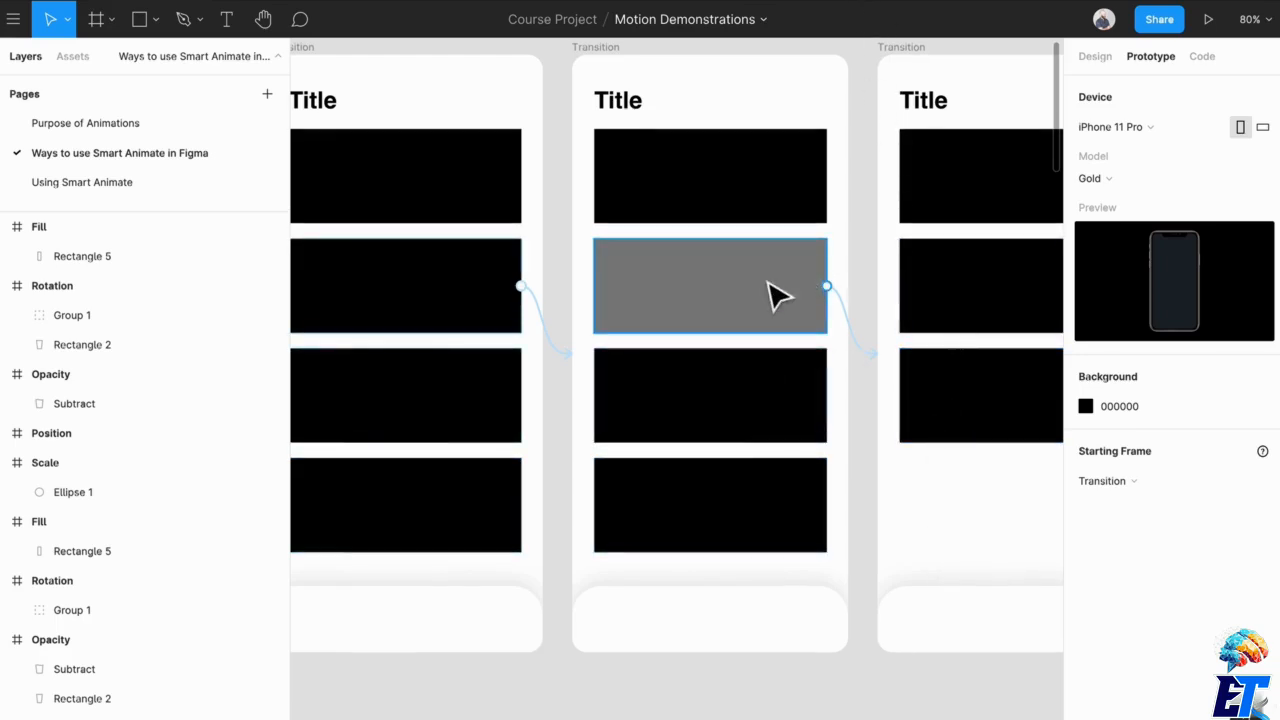
pyautogui.moveTo(580, 376); pyautogui.dragTo(661, 466)
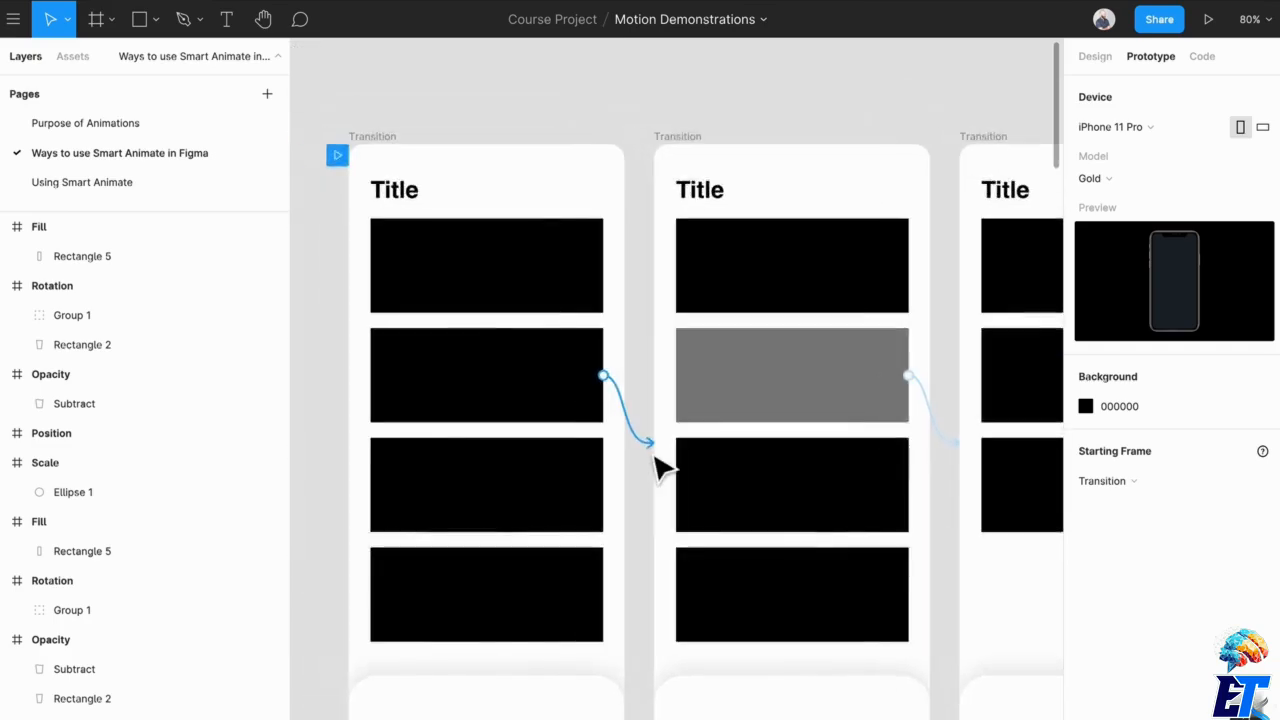
pyautogui.scroll(-1, 664, 460)
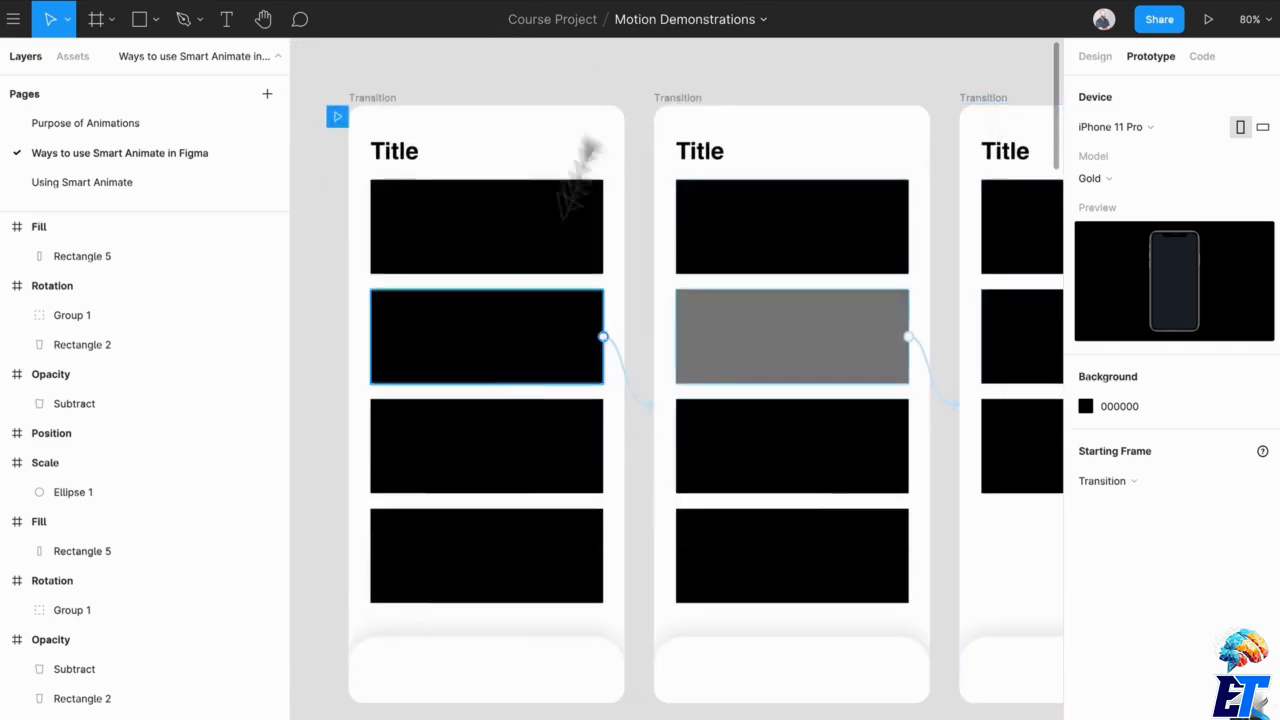
pyautogui.moveTo(775, 147); pyautogui.dragTo(718, 213)
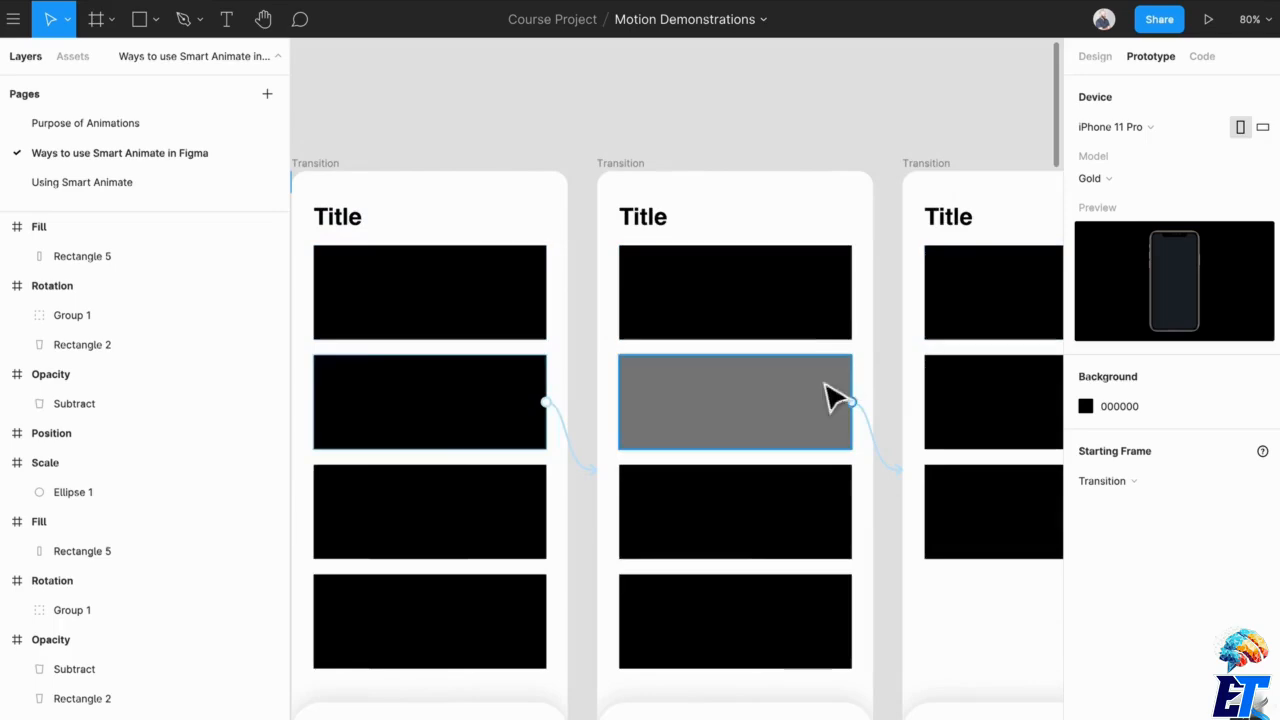
pyautogui.scroll(-1, 602, 415)
pyautogui.moveTo(603, 415); pyautogui.dragTo(622, 295)
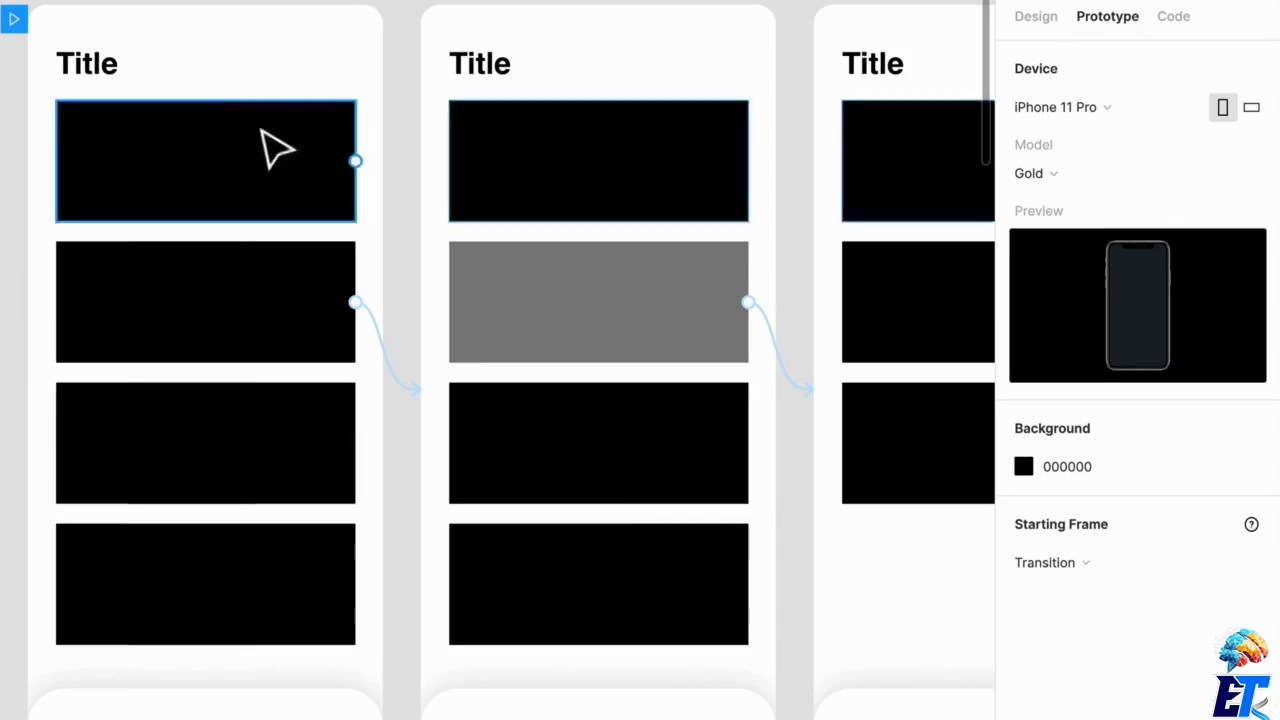
# Step: Compare the layer name of the second rectangle in the first Transition frame with that of the grey rectangle in the second frame
pyautogui.scroll(3, 120, 100)
pyautogui.click(88, 88)
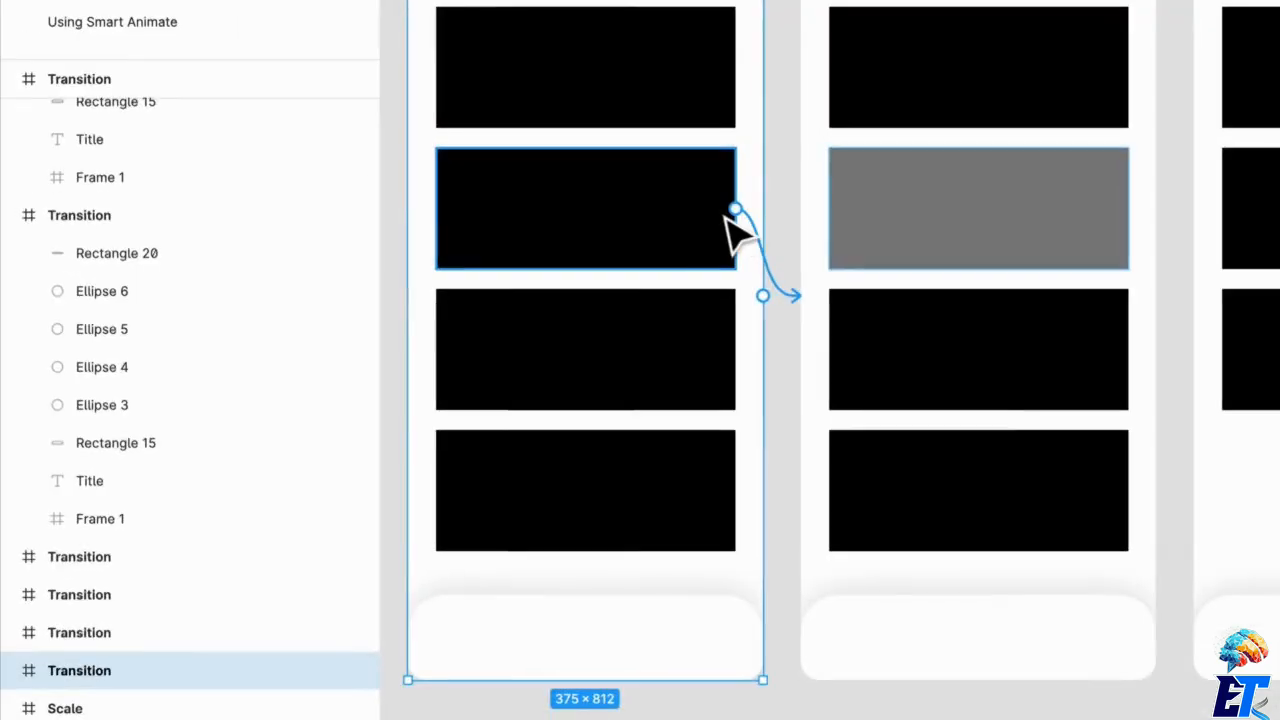
pyautogui.click(690, 228)
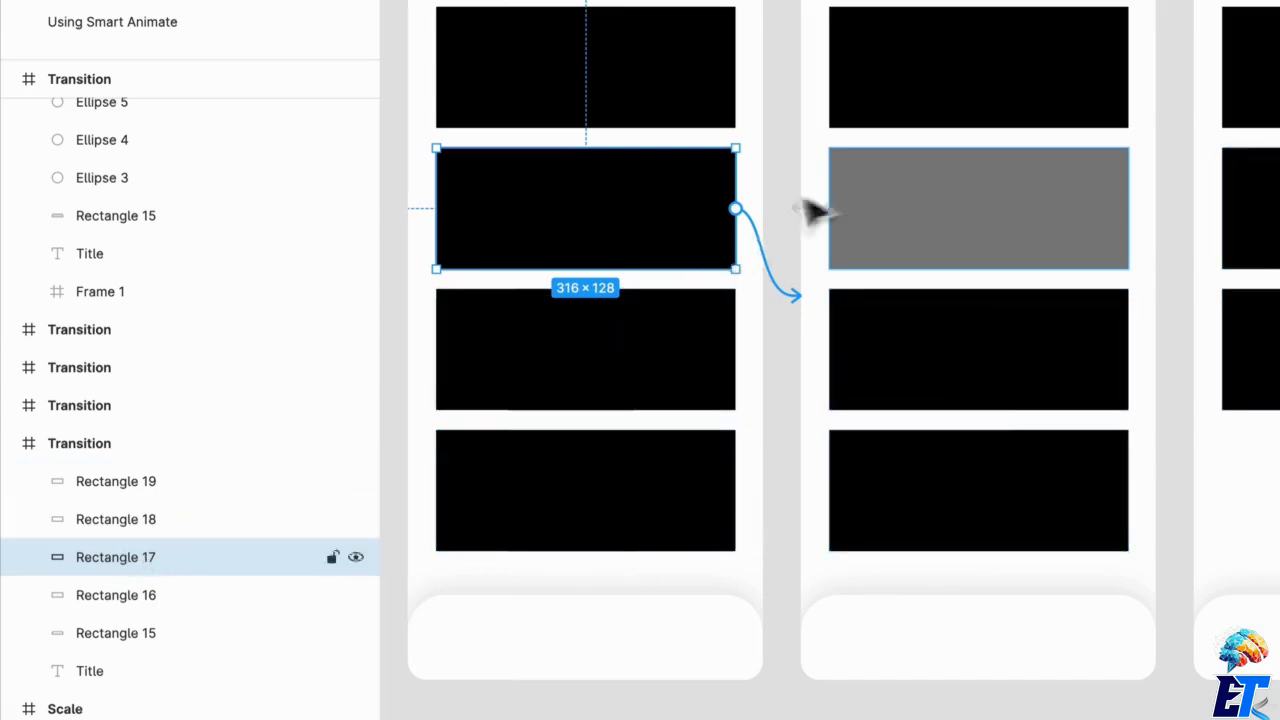
pyautogui.click(1060, 258)
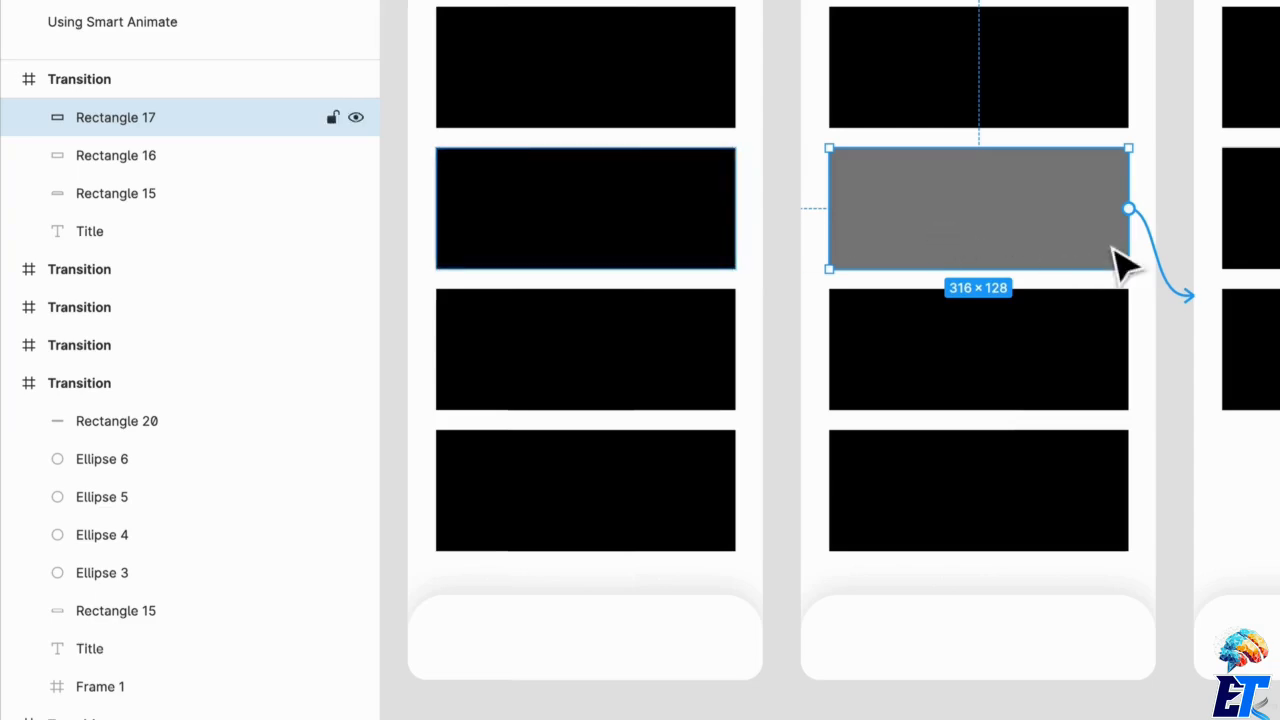
pyautogui.moveTo(1116, 250); pyautogui.dragTo(838, 224)
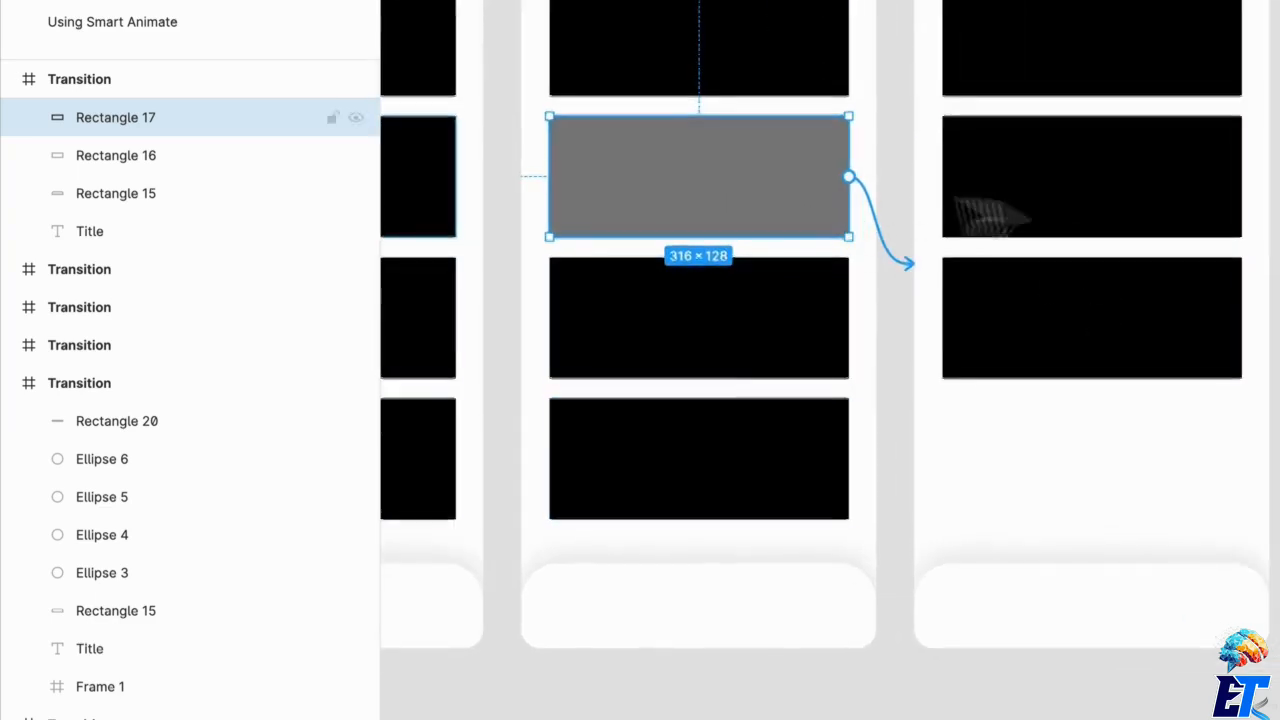
pyautogui.scroll(-1, 800, 215)
pyautogui.scroll(-1, 1180, 240)
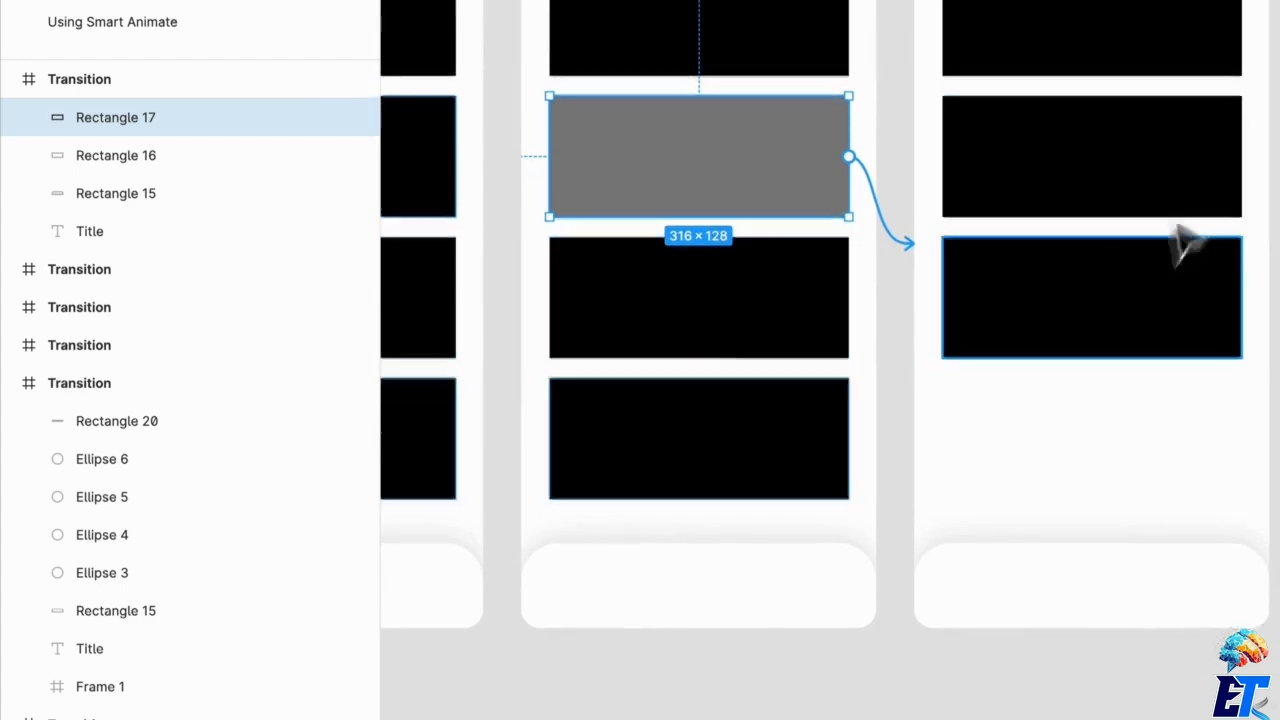
pyautogui.moveTo(828, 214); pyautogui.dragTo(1154, 286)
# Step: Switch the tap animation of the first frame's second rectangle to Instant and back to Smart Animate
pyautogui.click(755, 272)
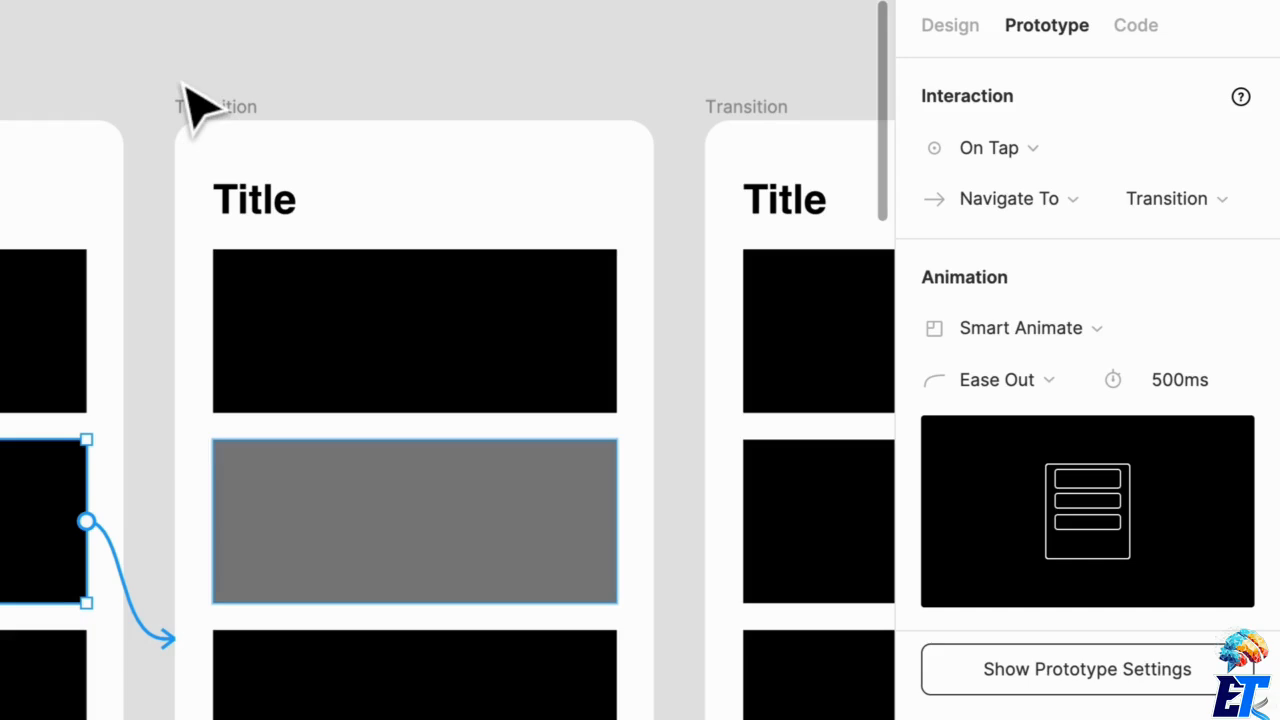
pyautogui.scroll(-1, 293, 429)
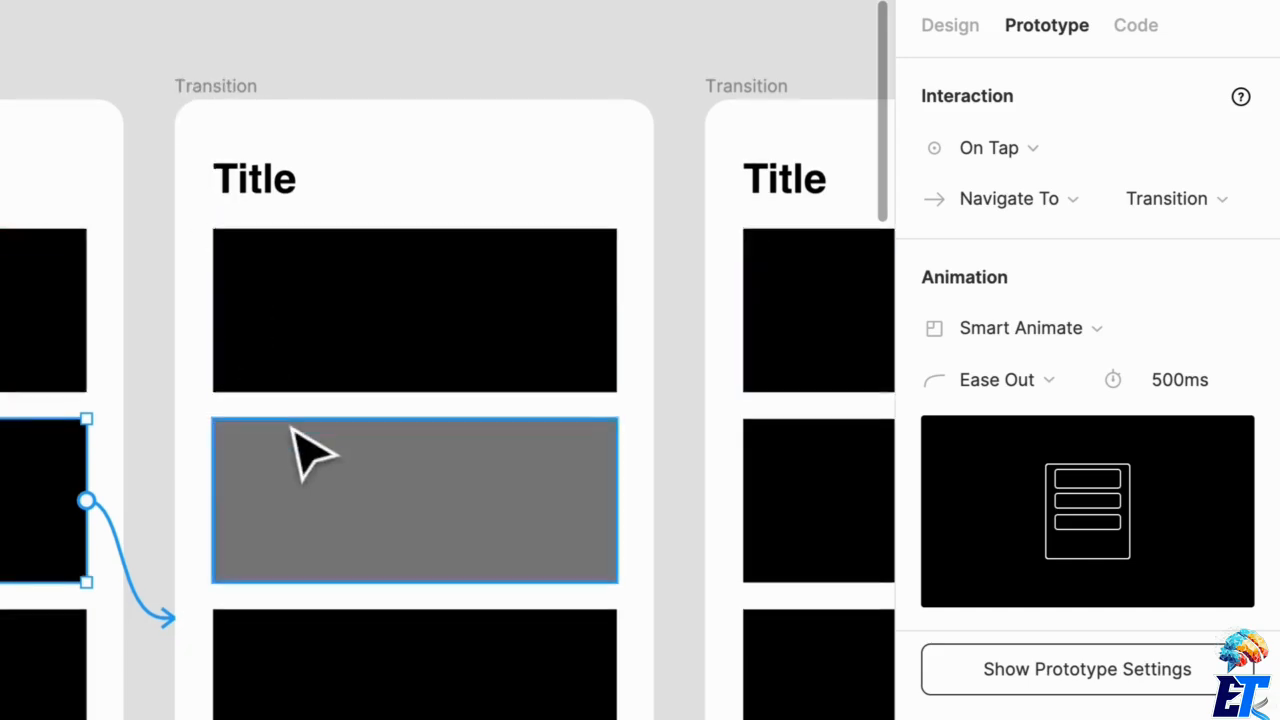
pyautogui.scroll(2, 292, 430)
pyautogui.click(1031, 338)
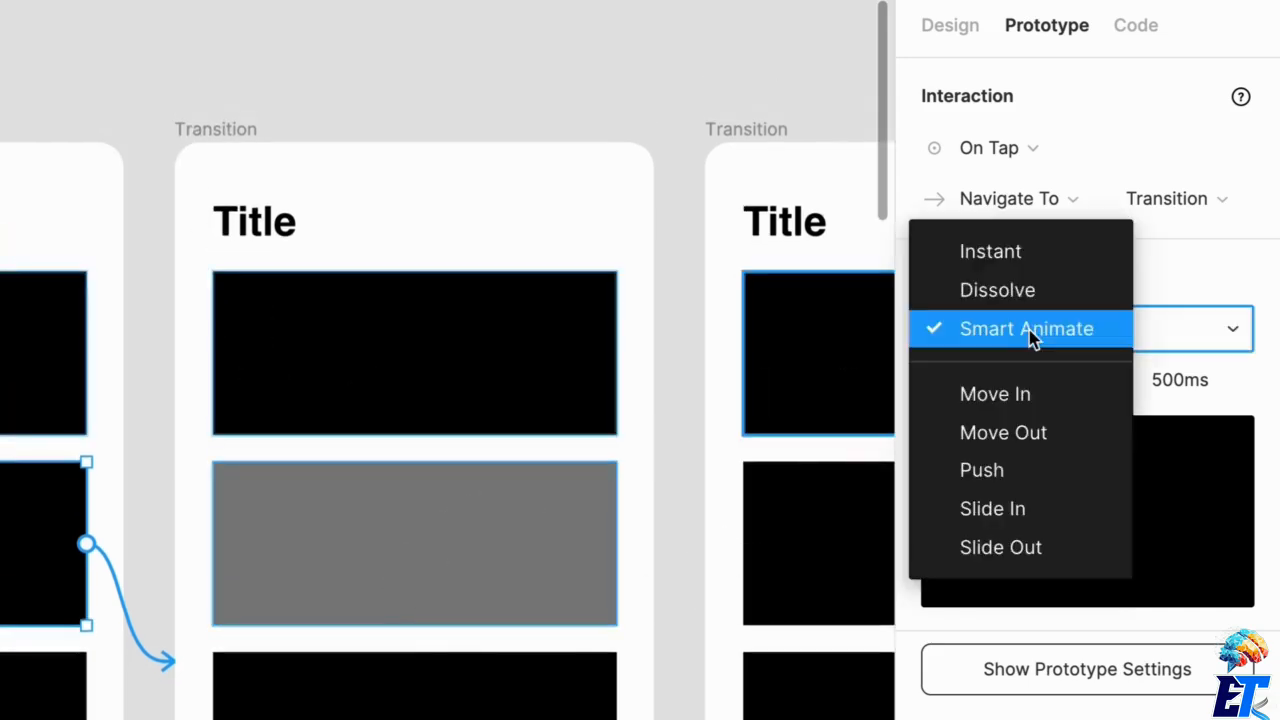
pyautogui.click(1068, 248)
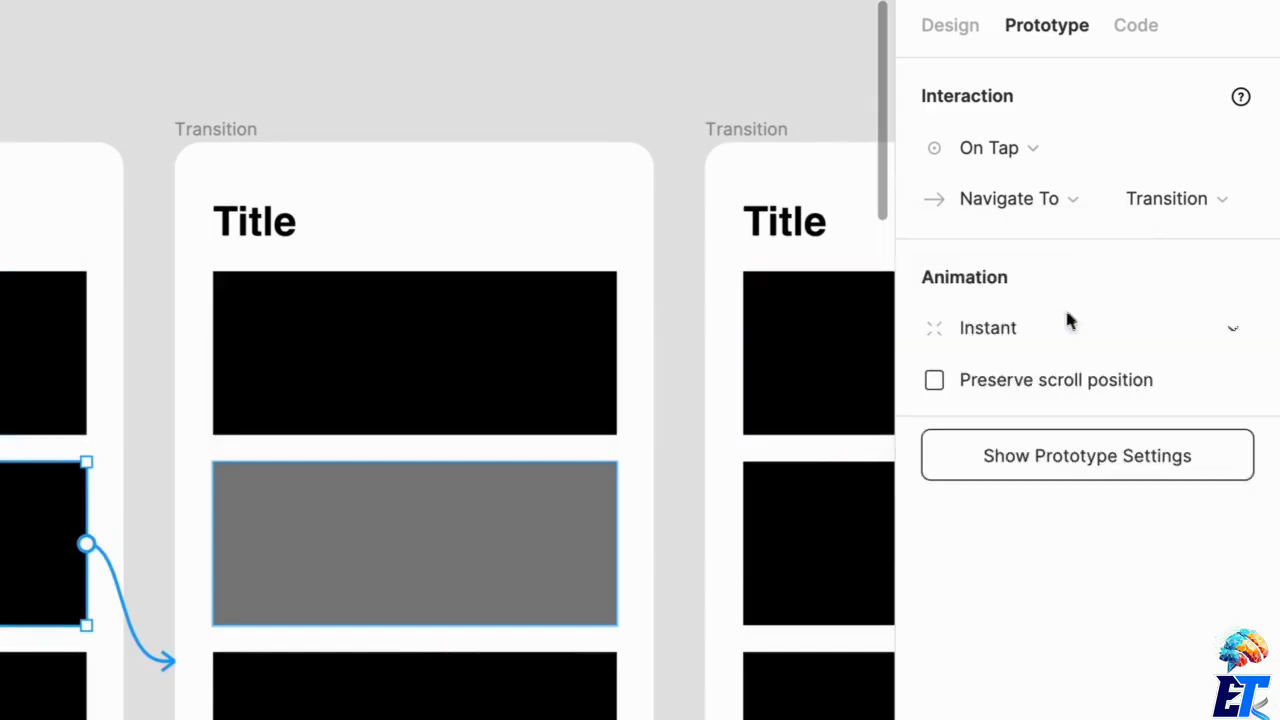
pyautogui.click(1062, 326)
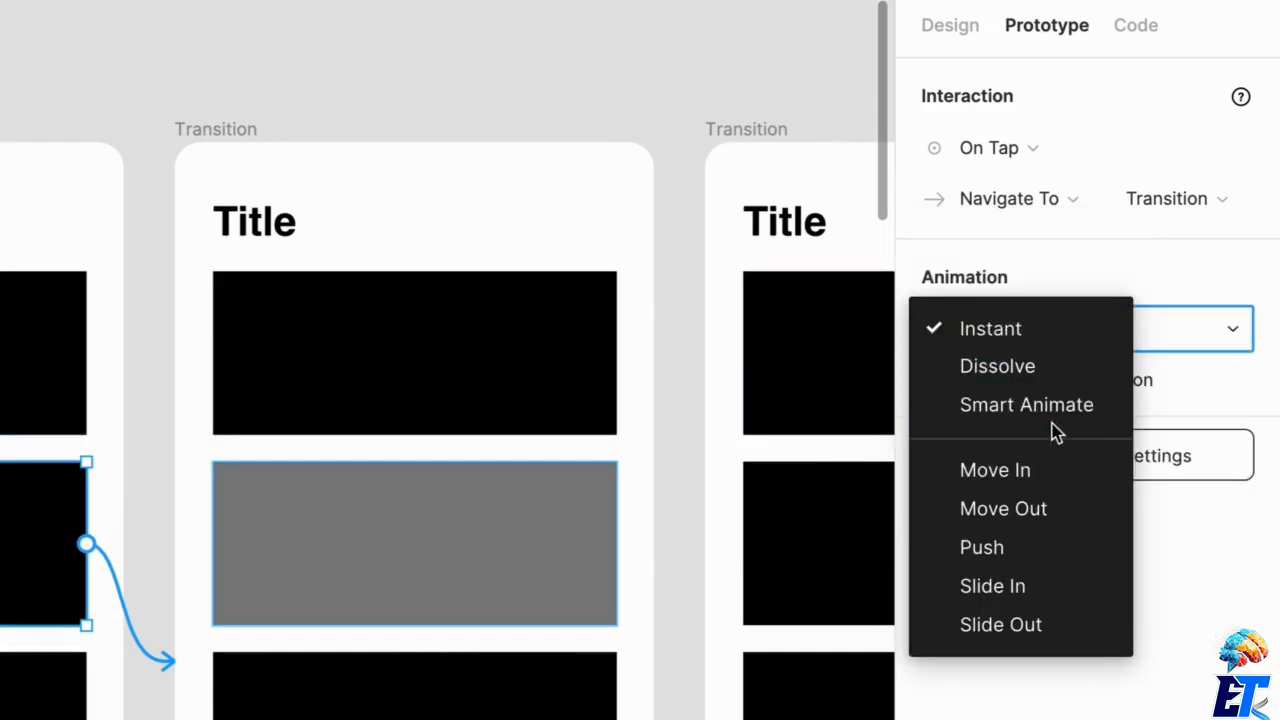
pyautogui.click(1051, 408)
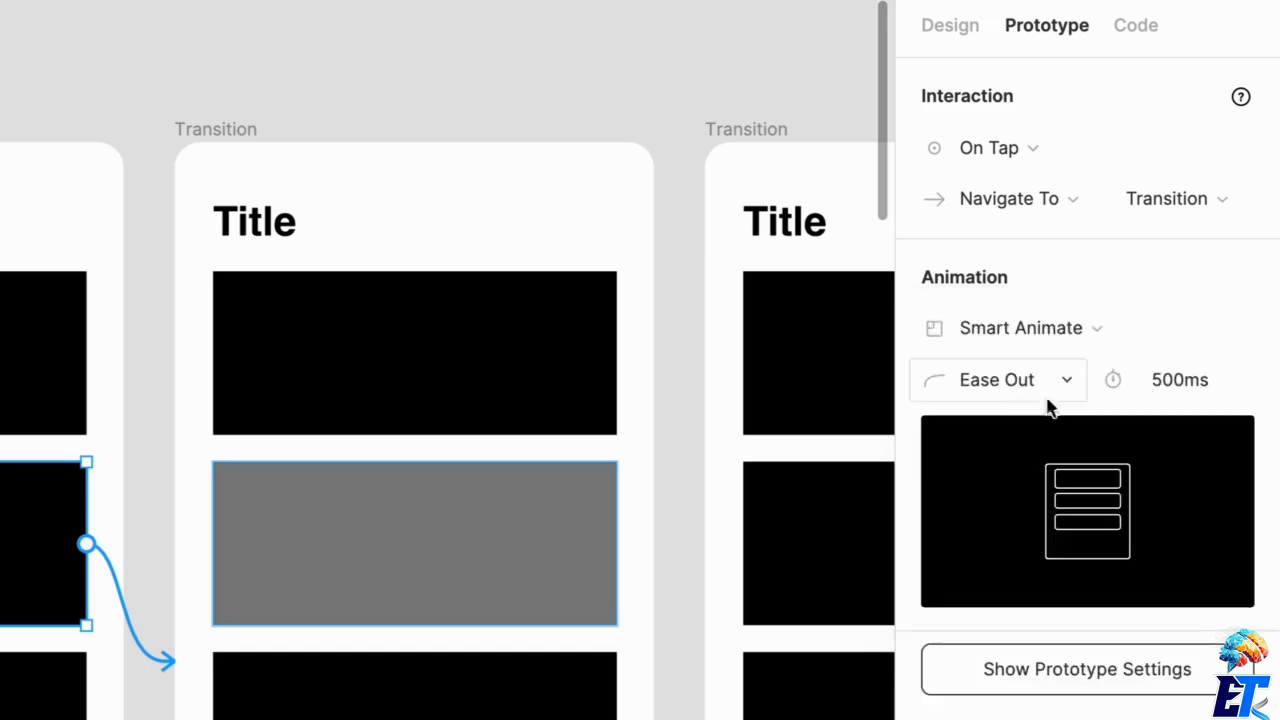
# Step: Review the black rectangle's easing options and duration, keeping Ease Out and 500ms, and check the grey rectangle's interaction settings in the second frame
pyautogui.scroll(-3, 449, 434)
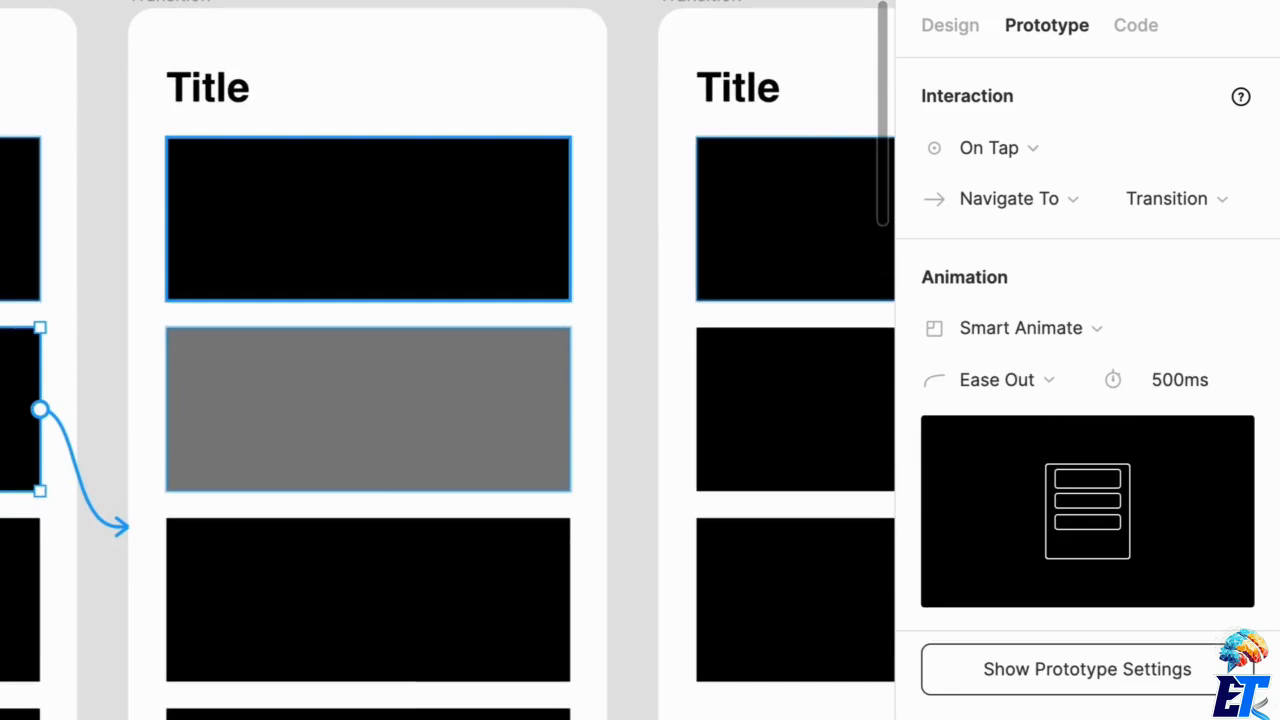
pyautogui.click(1042, 386)
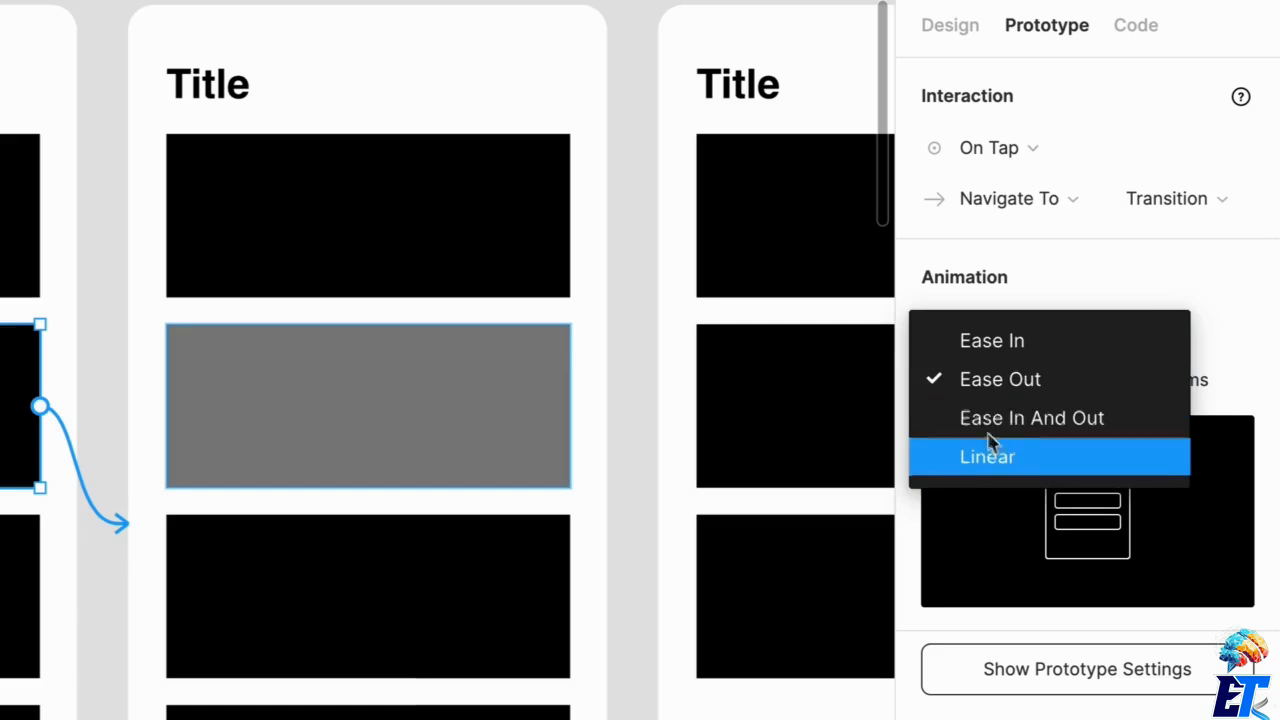
pyautogui.click(1020, 392)
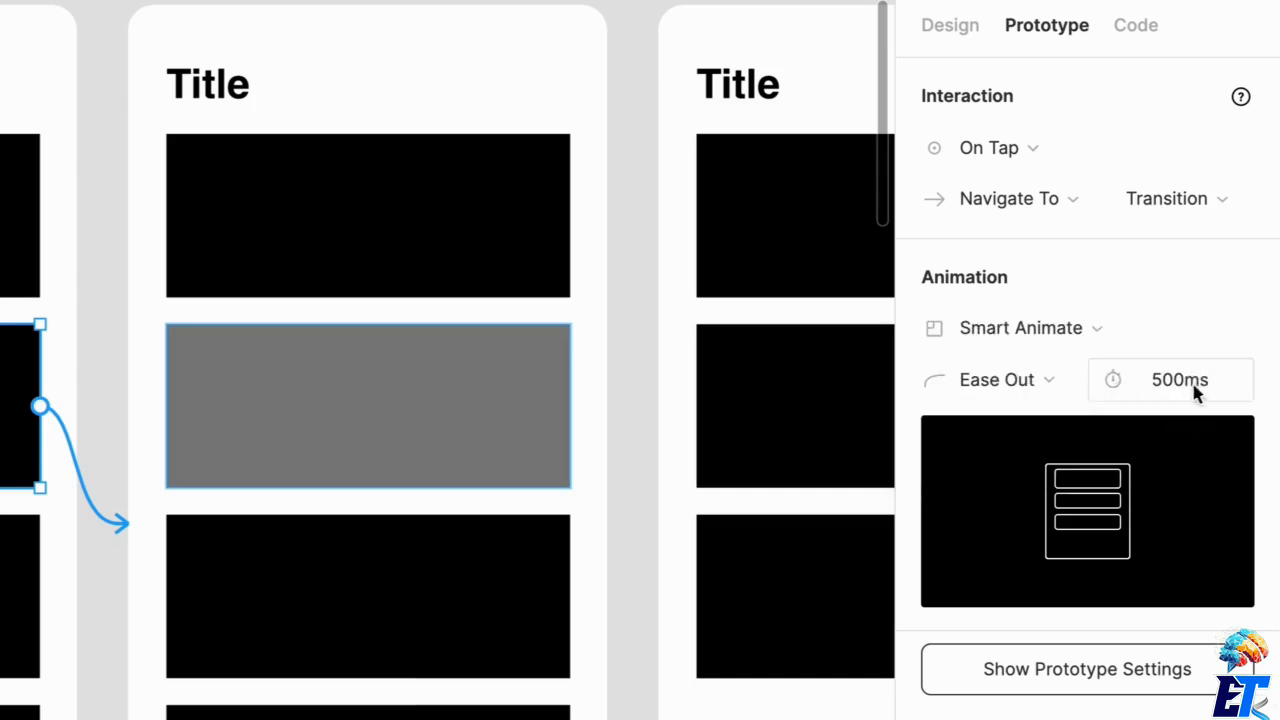
pyautogui.click(1177, 389)
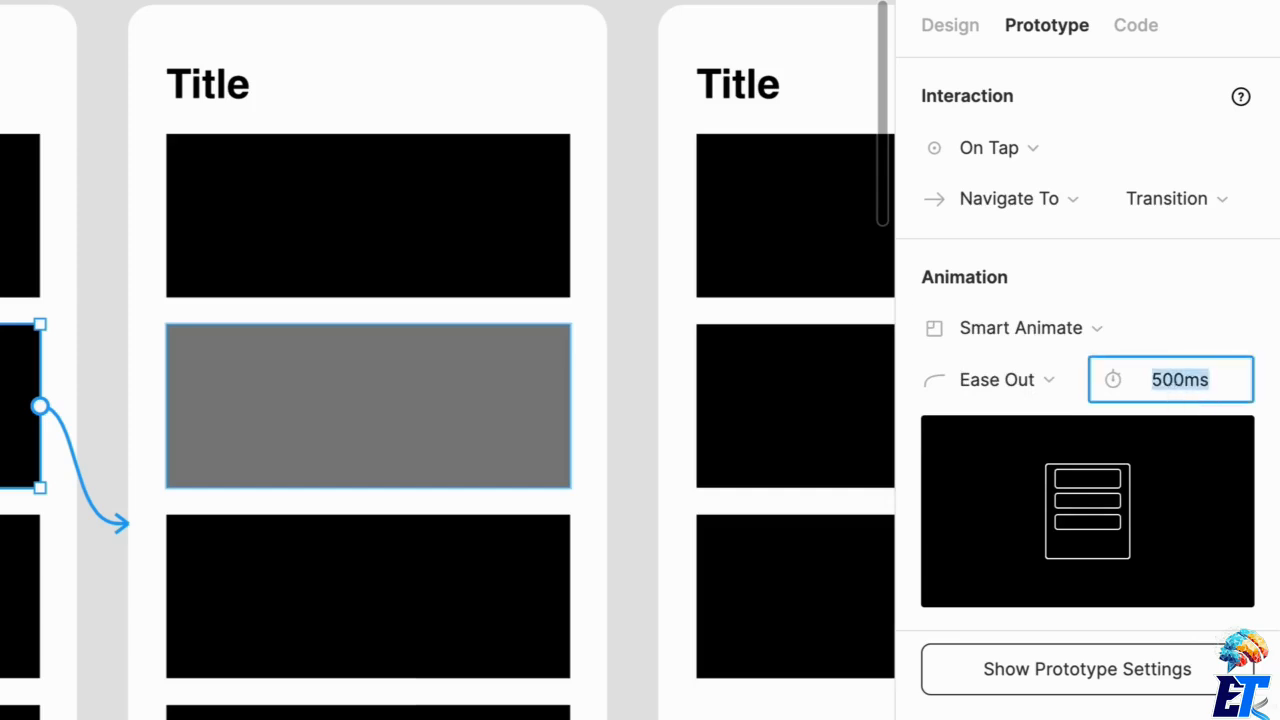
pyautogui.press('Return')
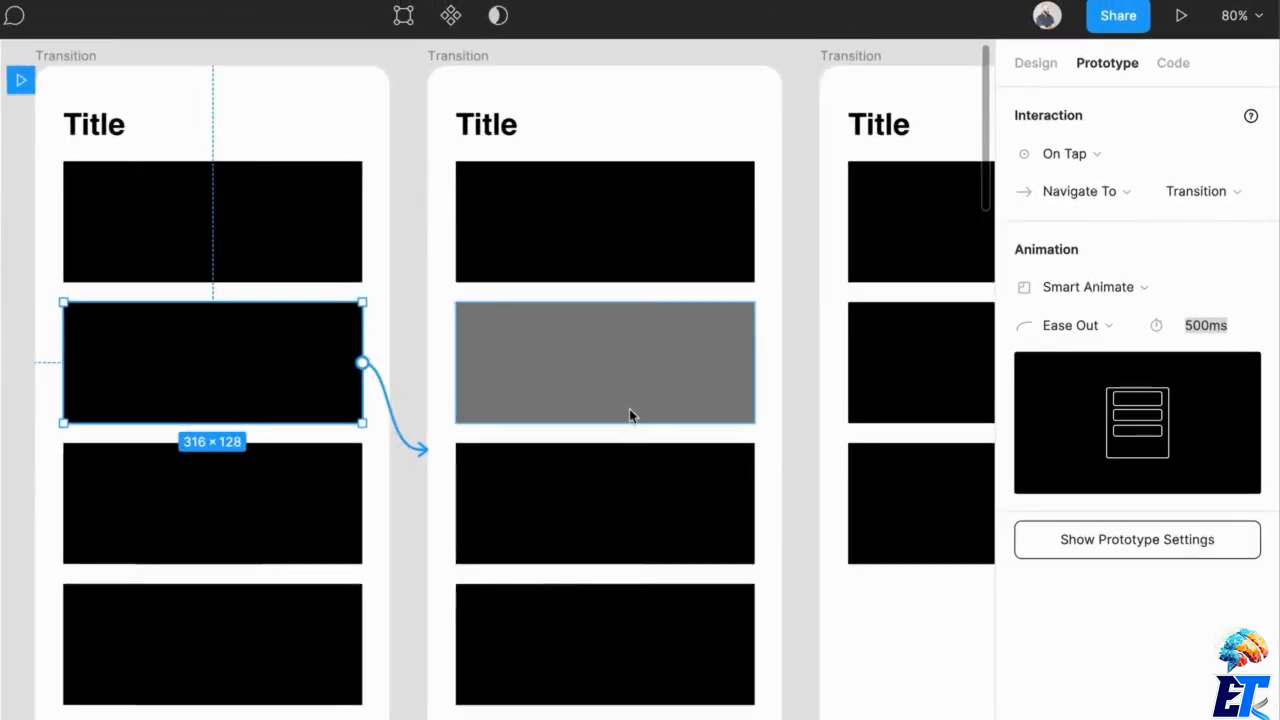
pyautogui.click(629, 416)
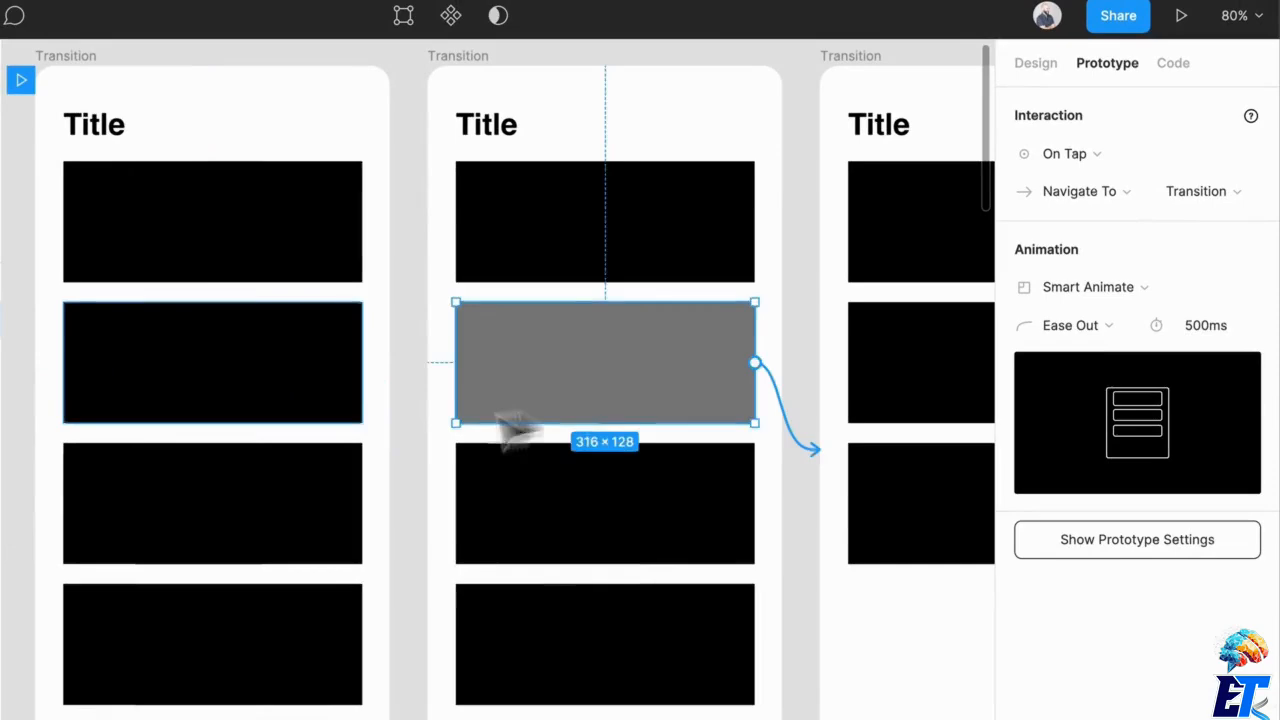
pyautogui.moveTo(609, 418); pyautogui.dragTo(674, 471)
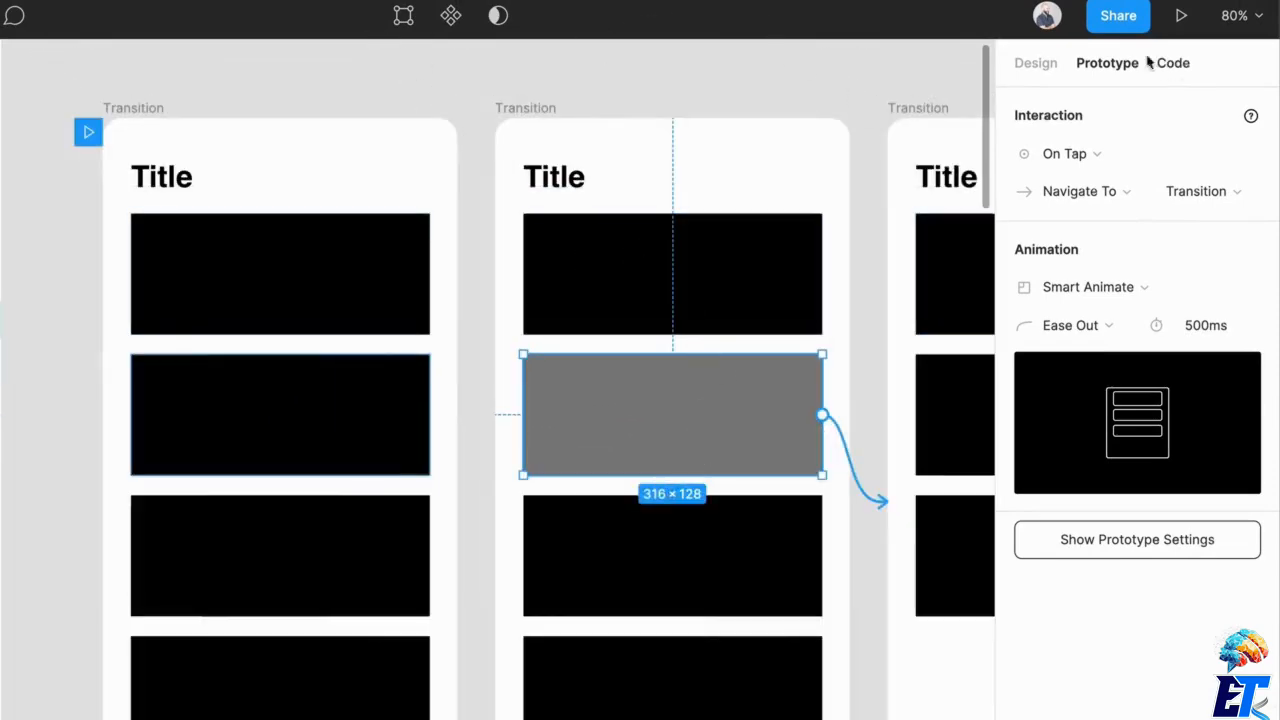
# Step: Present the prototype and restart it from its starting frame
pyautogui.click(1180, 16)
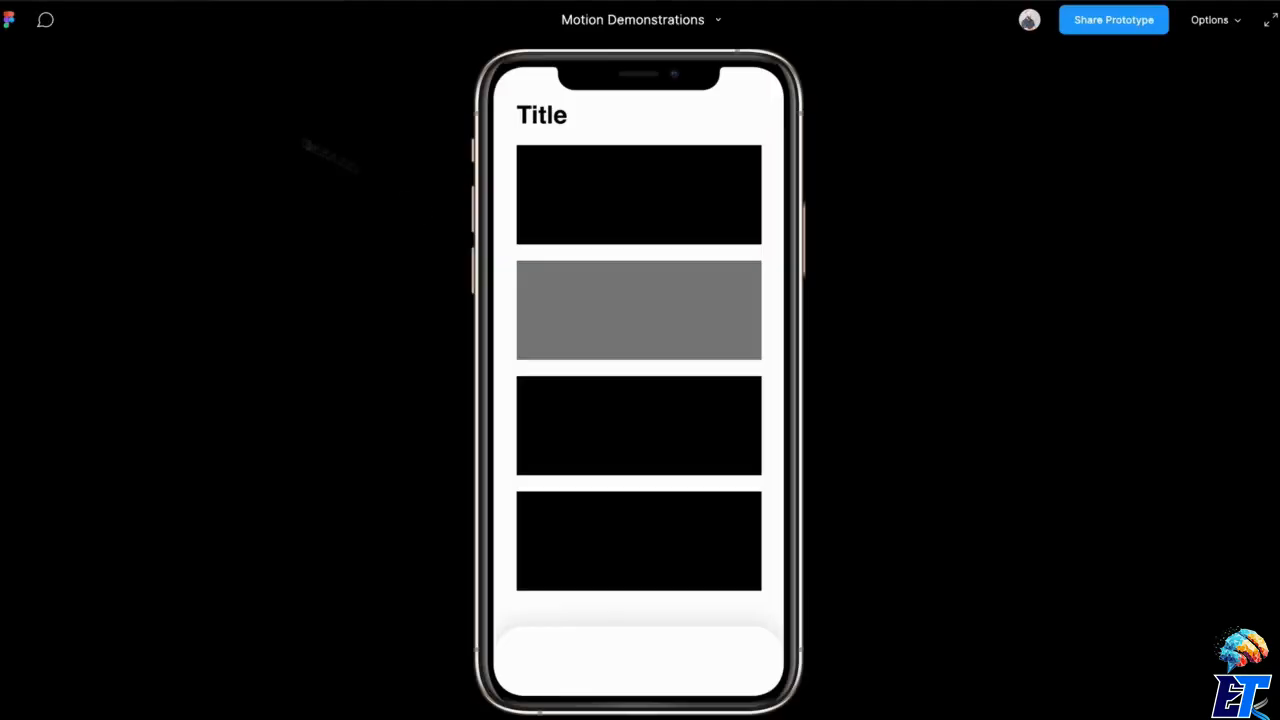
pyautogui.click(449, 234)
pyautogui.press('r')
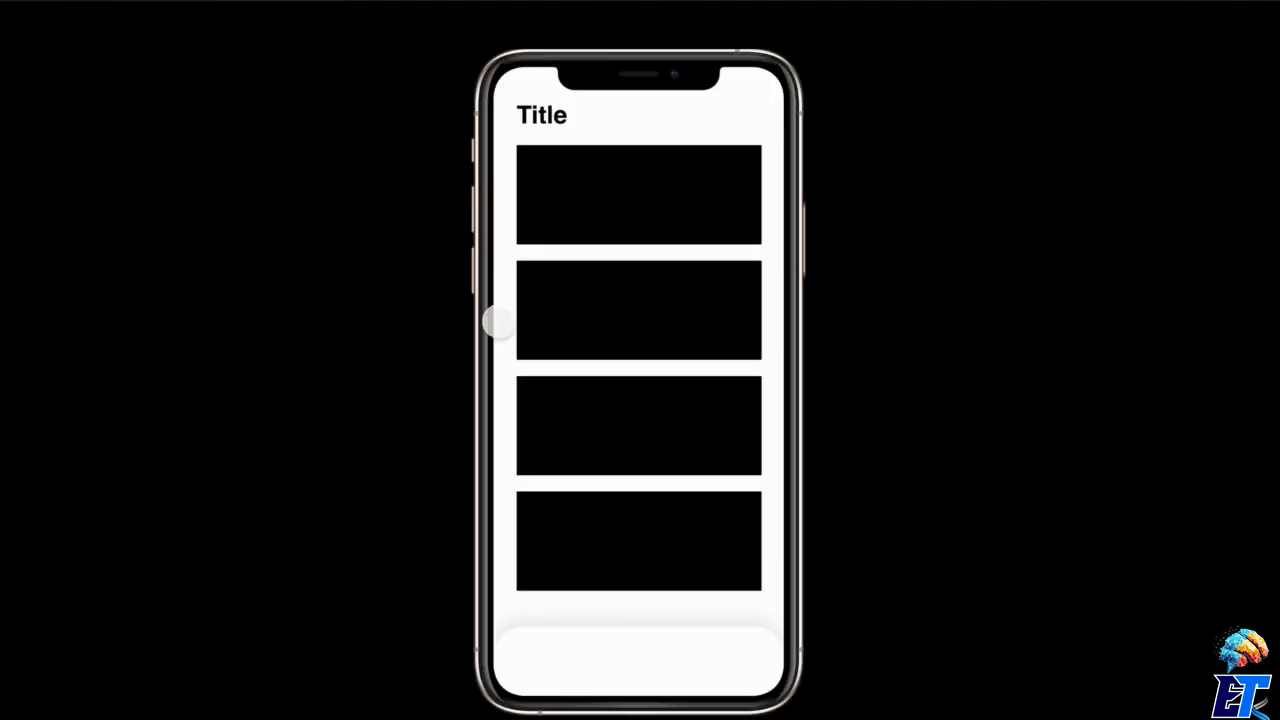
# Step: Play the second rectangle's colour transition in the prototype preview, then return to the design file
pyautogui.click(596, 430)
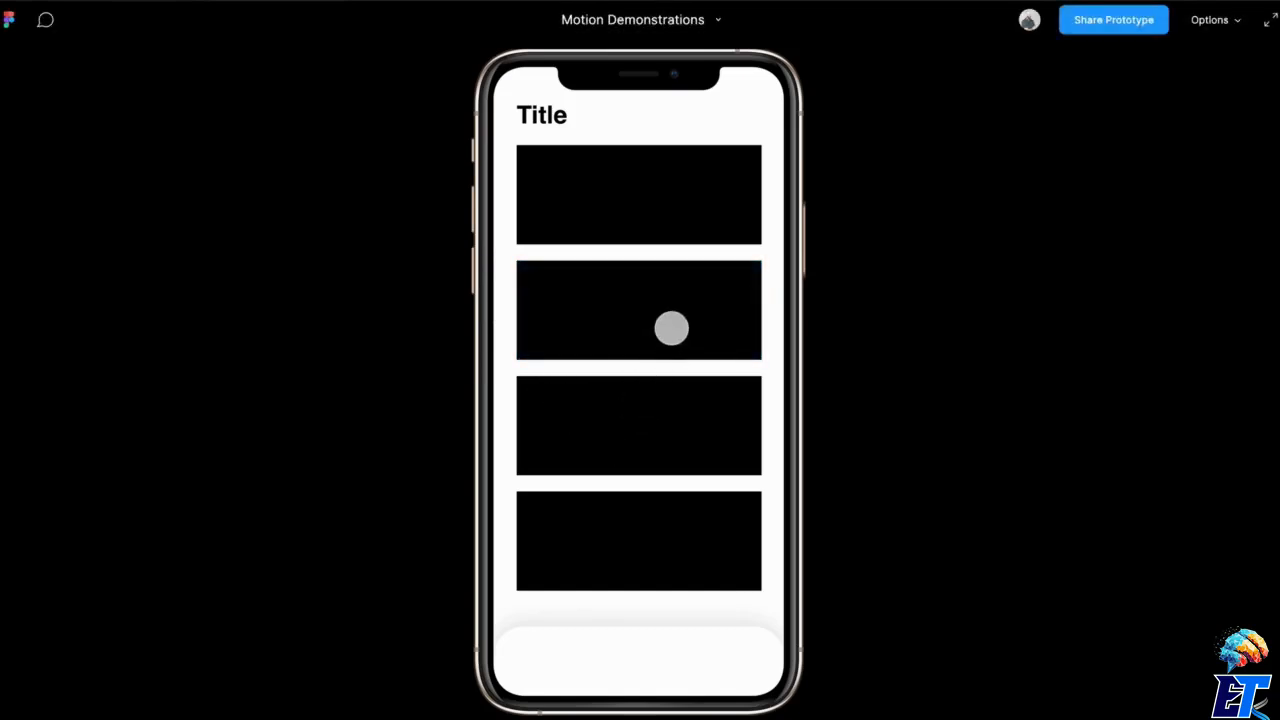
pyautogui.click(671, 328)
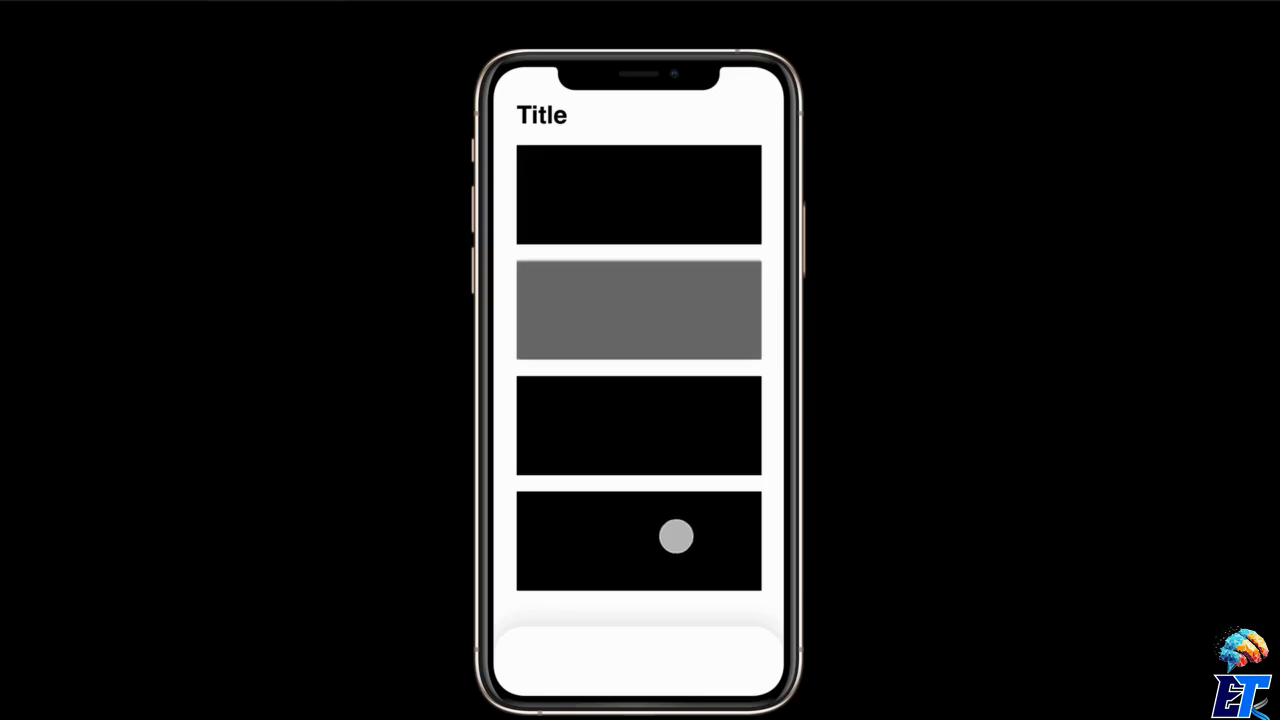
pyautogui.click(612, 321)
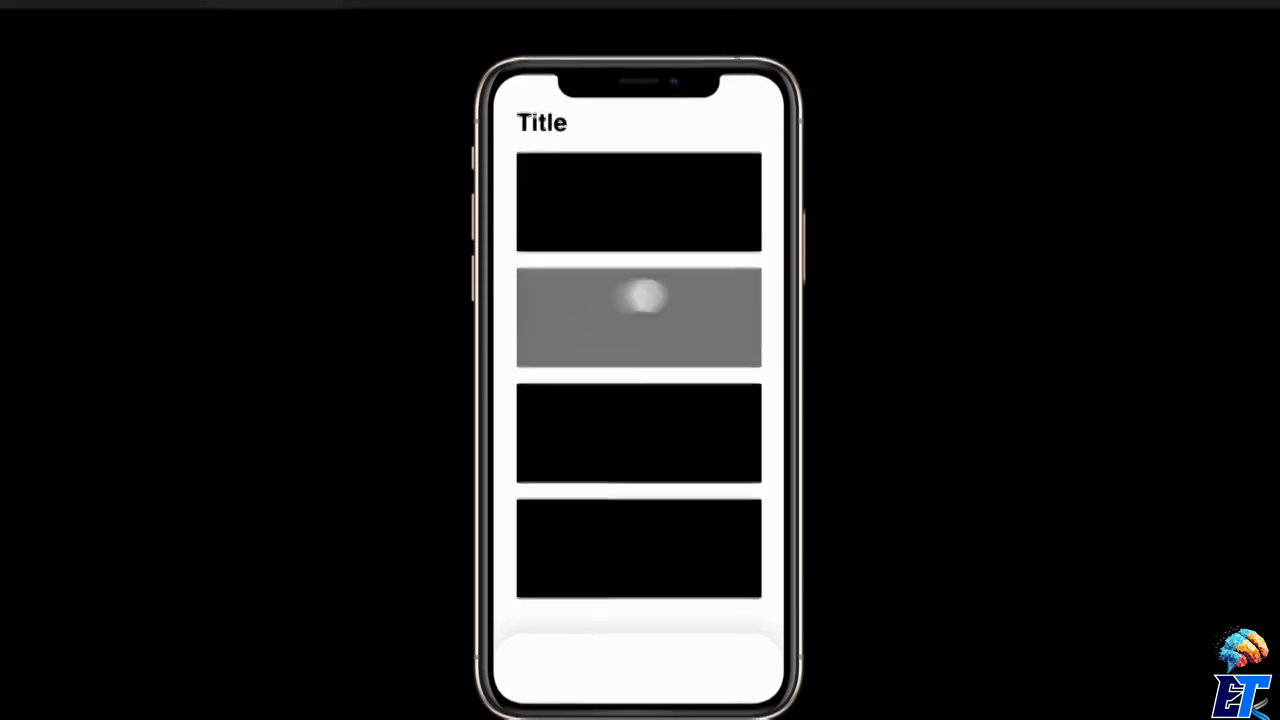
pyautogui.click(155, 16)
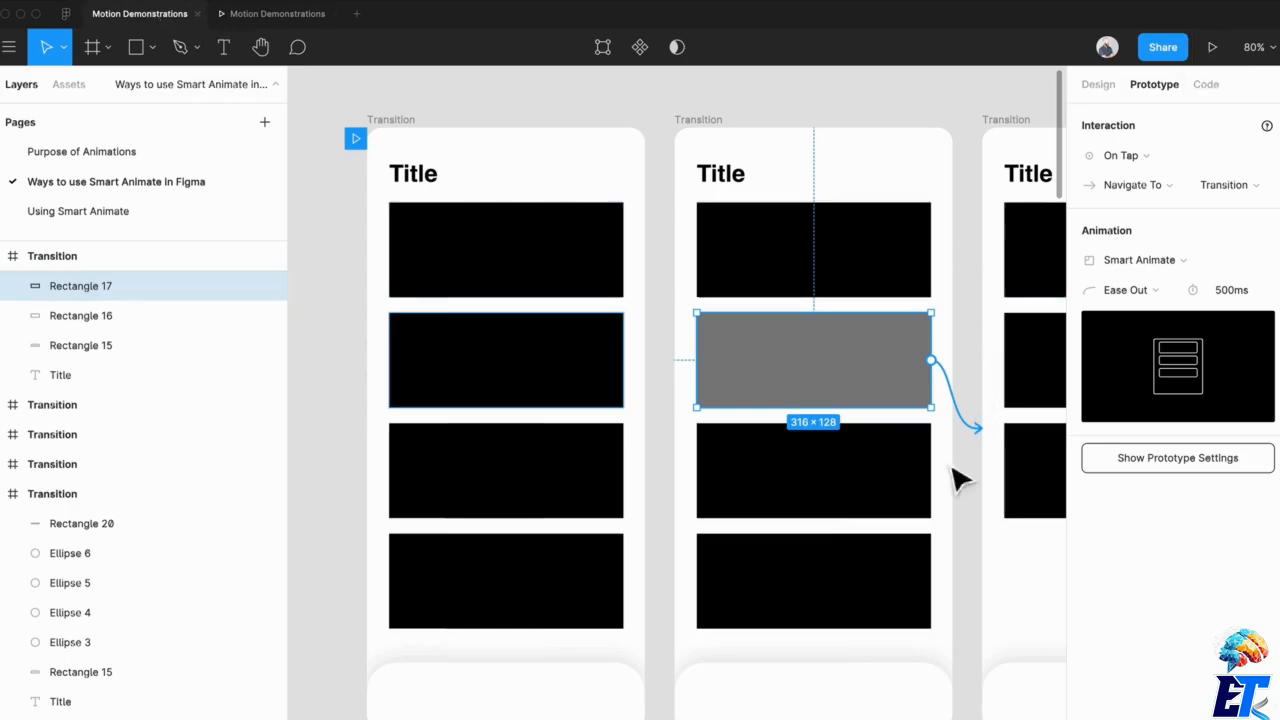
# Step: Check the layer names of the three black rectangles in the third Transition frame
pyautogui.hscroll(5, 960, 474)
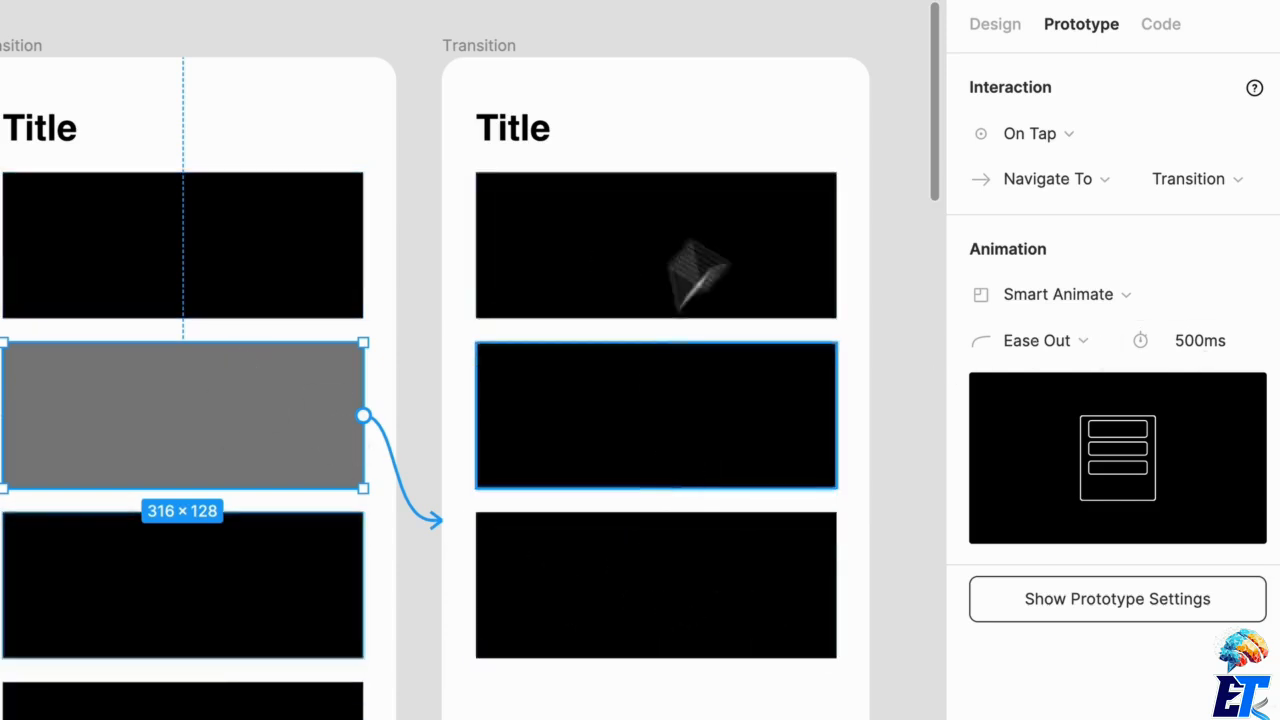
pyautogui.click(634, 289)
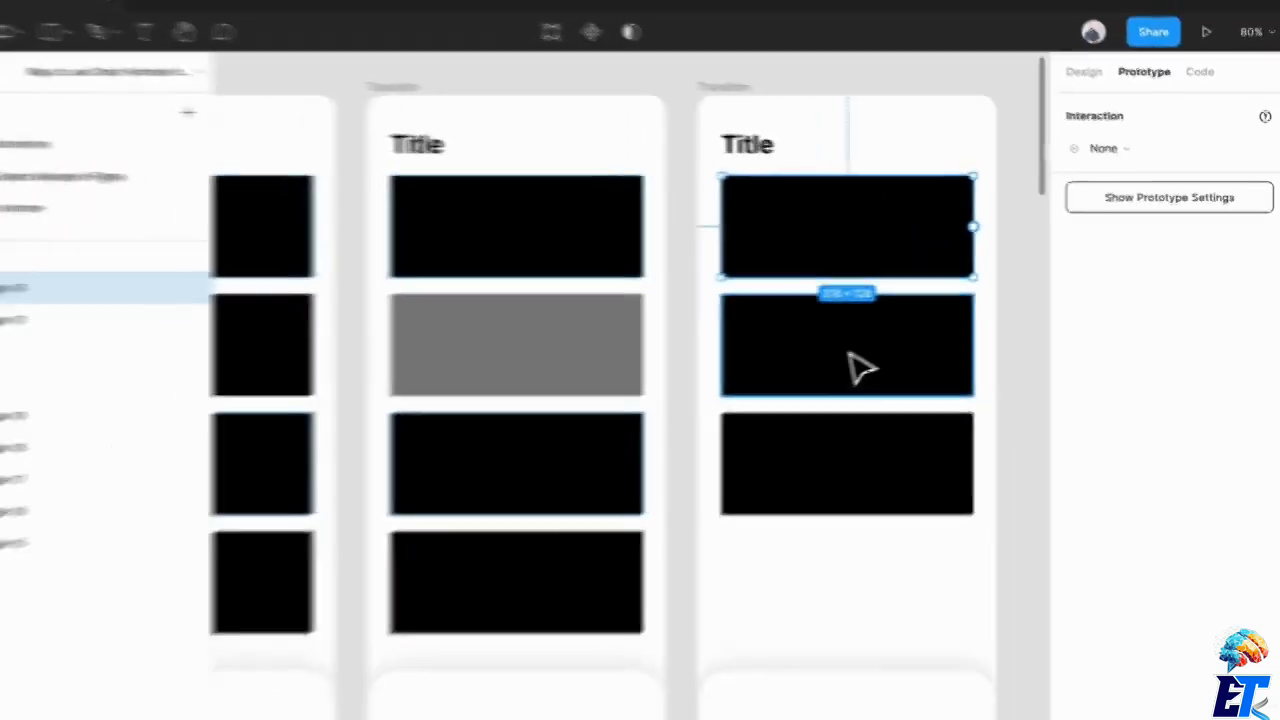
pyautogui.click(860, 370)
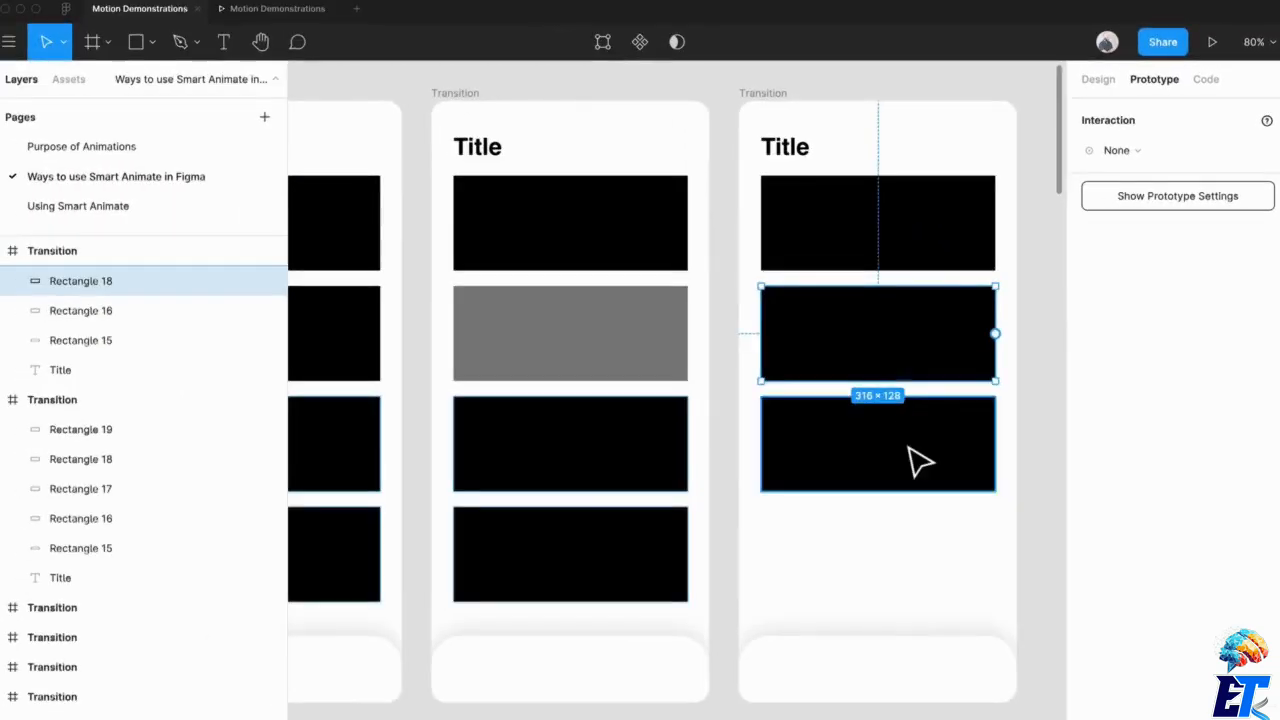
pyautogui.click(885, 478)
pyautogui.scroll(2, 129, 391)
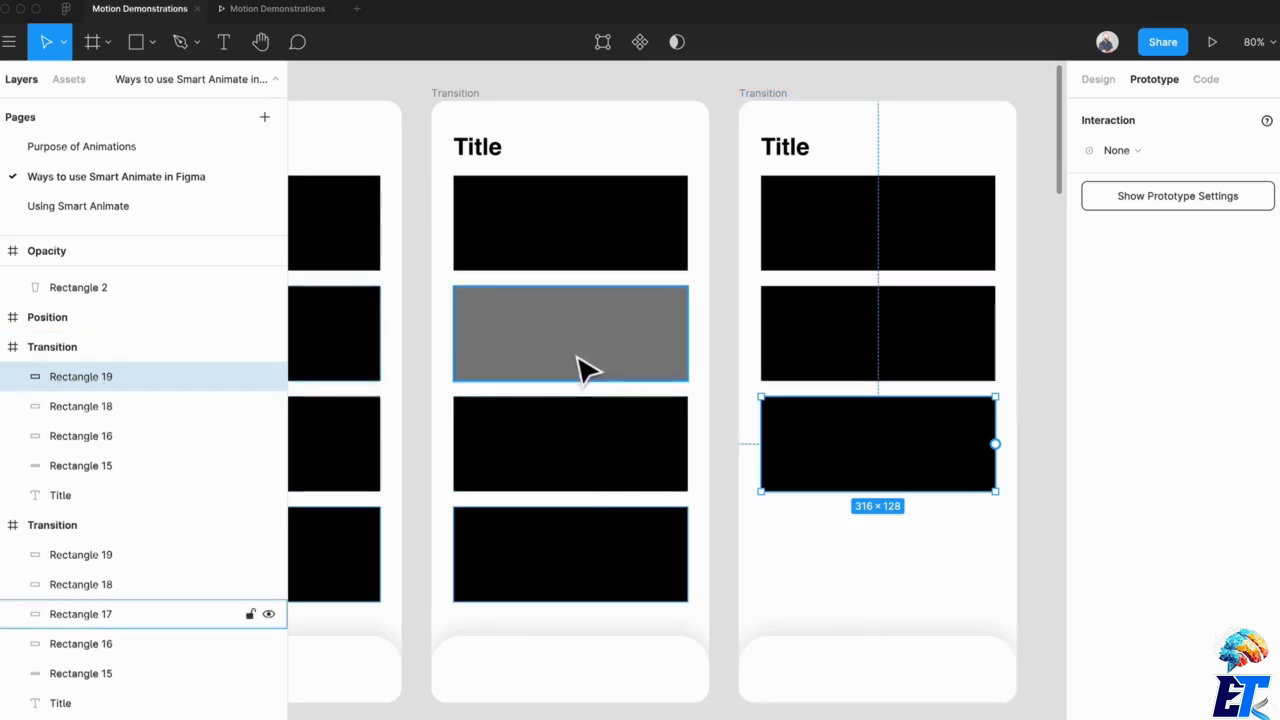
# Step: Restart the prototype preview and trigger the second rectangle again to play through the transitions between the Transition frames
pyautogui.click(262, 10)
pyautogui.press('Left')
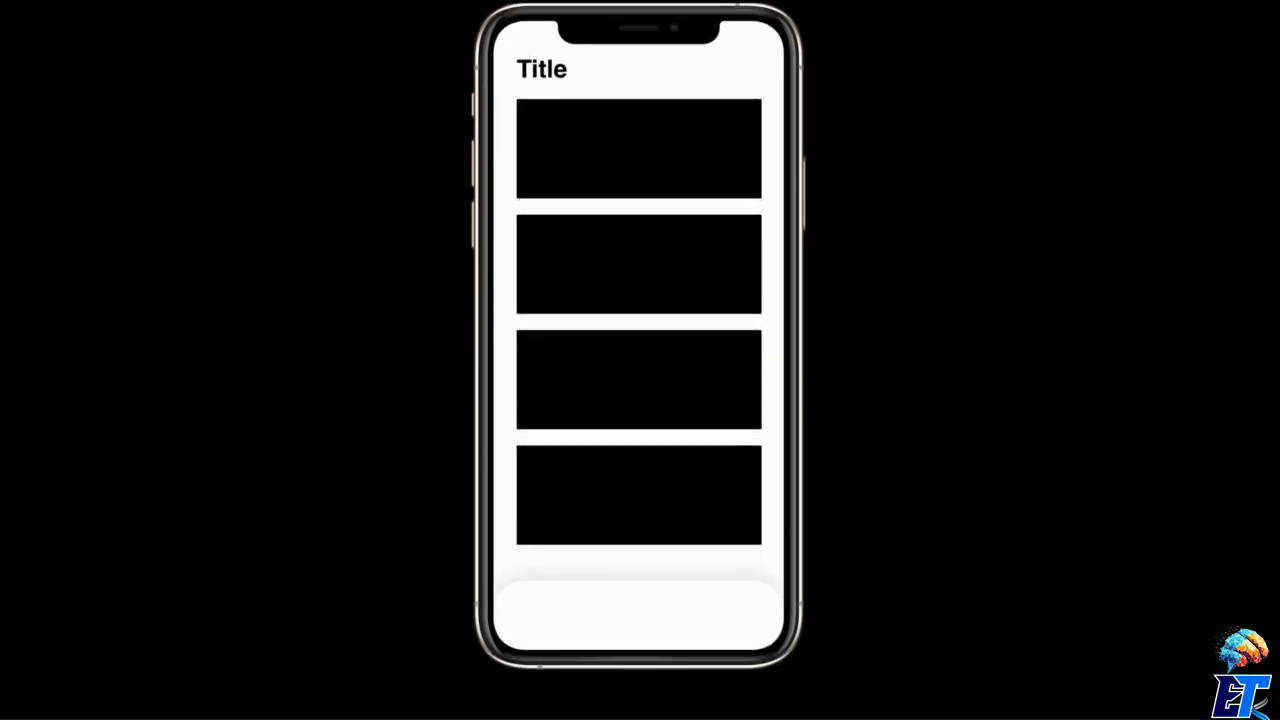
pyautogui.click(697, 277)
pyautogui.click(625, 268)
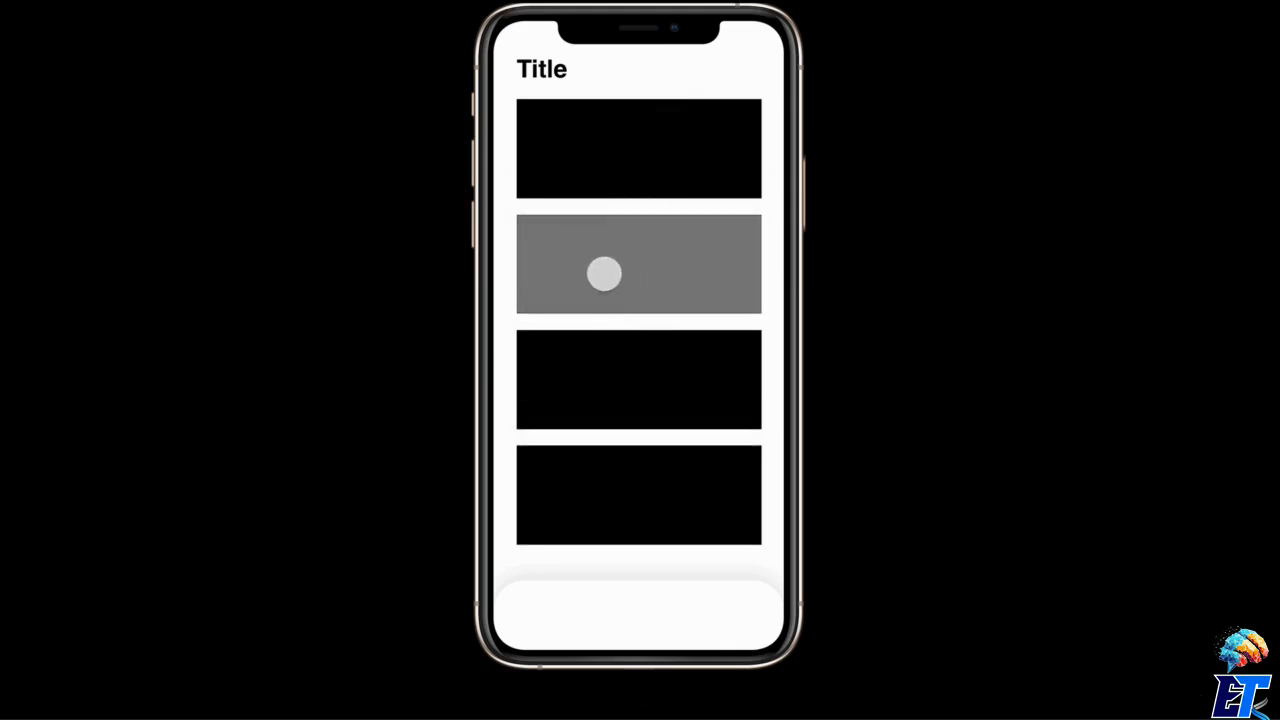
pyautogui.click(665, 281)
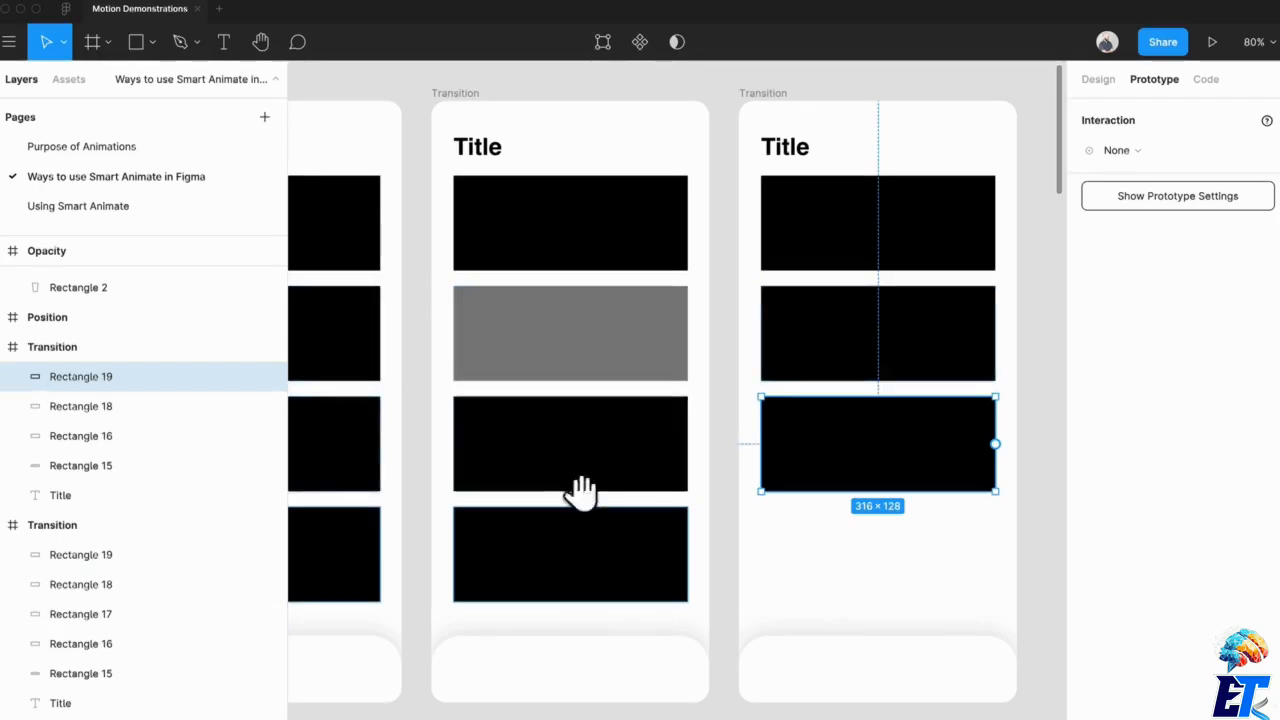
# Step: Review the animation options of the Transition frame with the grey square, keeping Push
pyautogui.moveTo(580, 491); pyautogui.dragTo(950, 220)
pyautogui.scroll(-5, 806, 334)
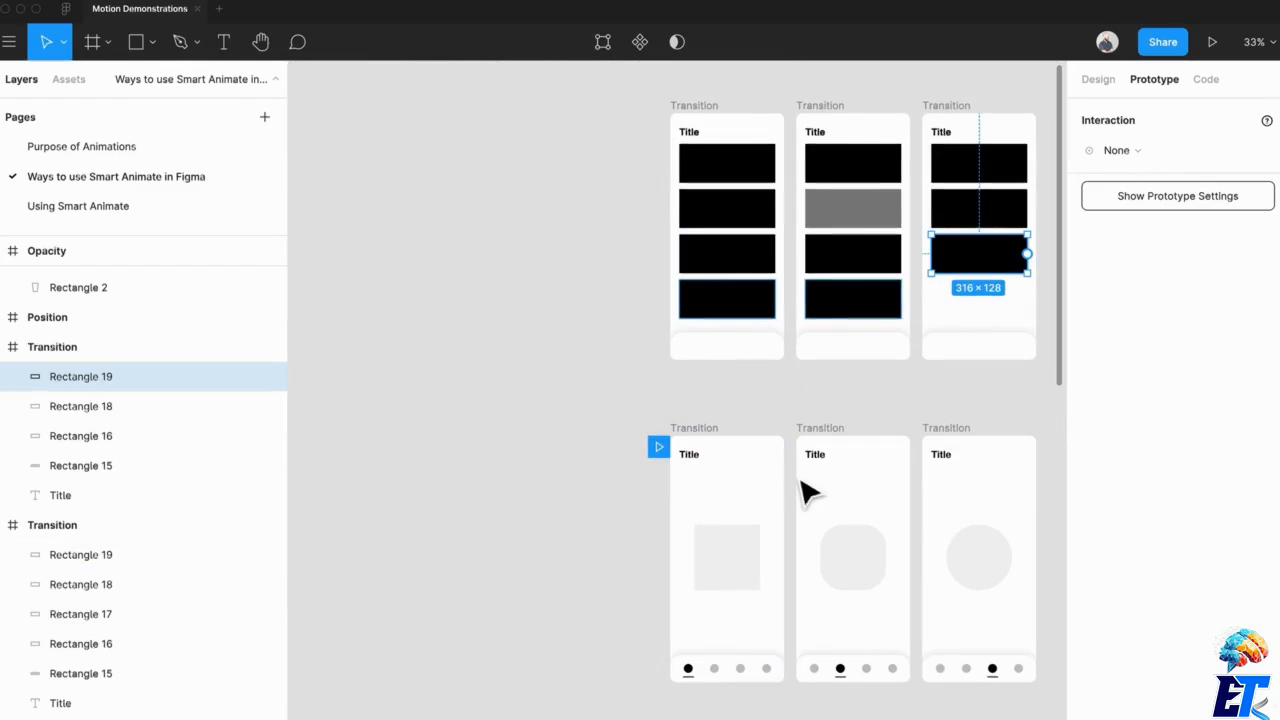
pyautogui.scroll(5, 800, 491)
pyautogui.hscroll(1, 563, 423)
pyautogui.click(405, 180)
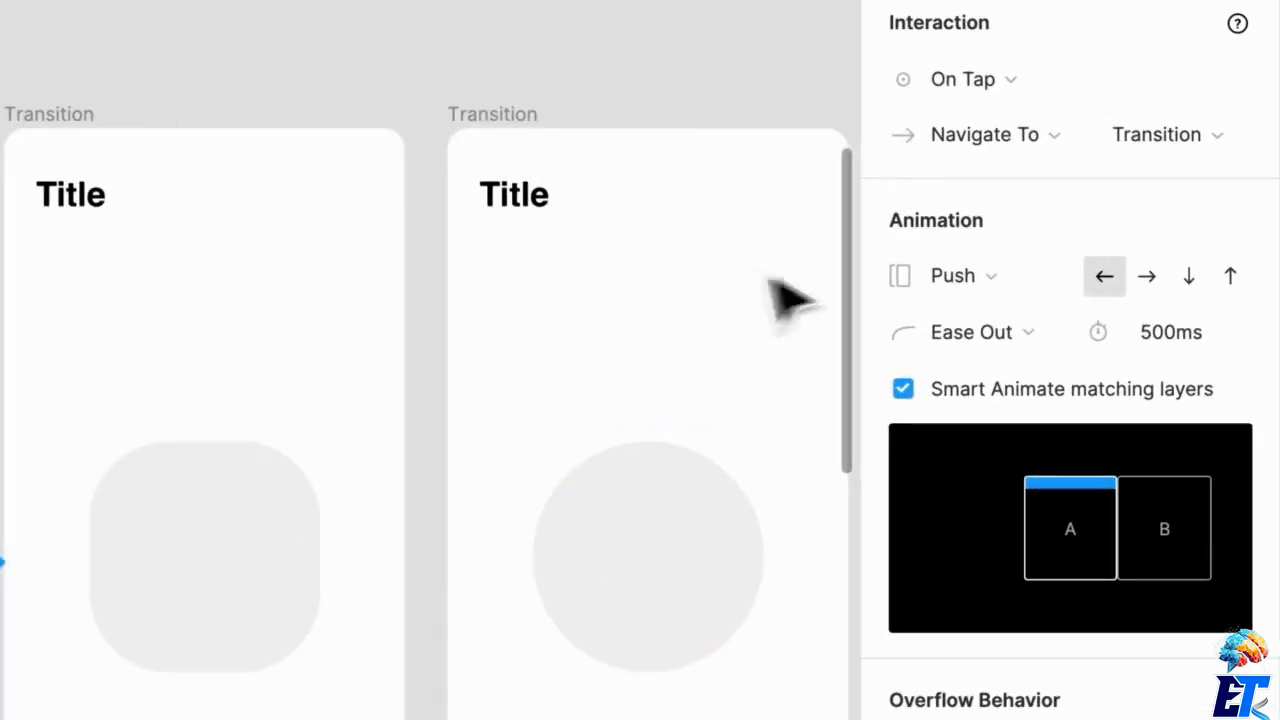
pyautogui.click(958, 292)
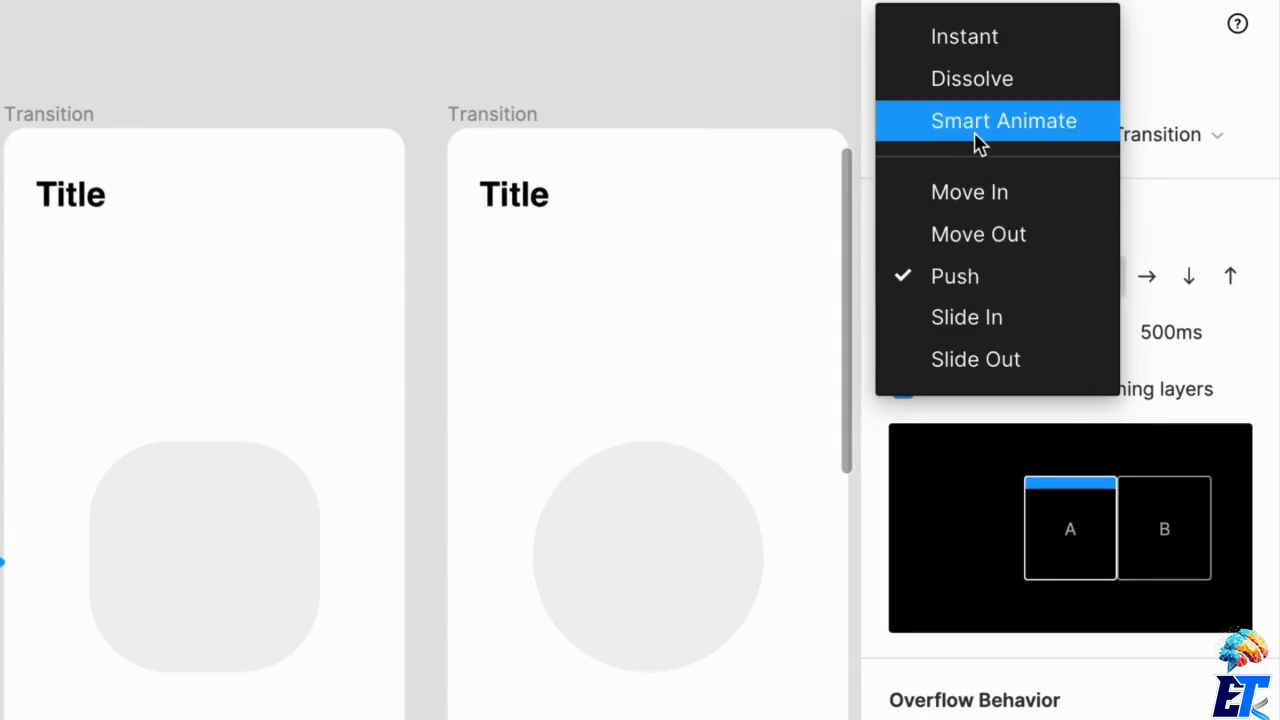
pyautogui.click(1003, 274)
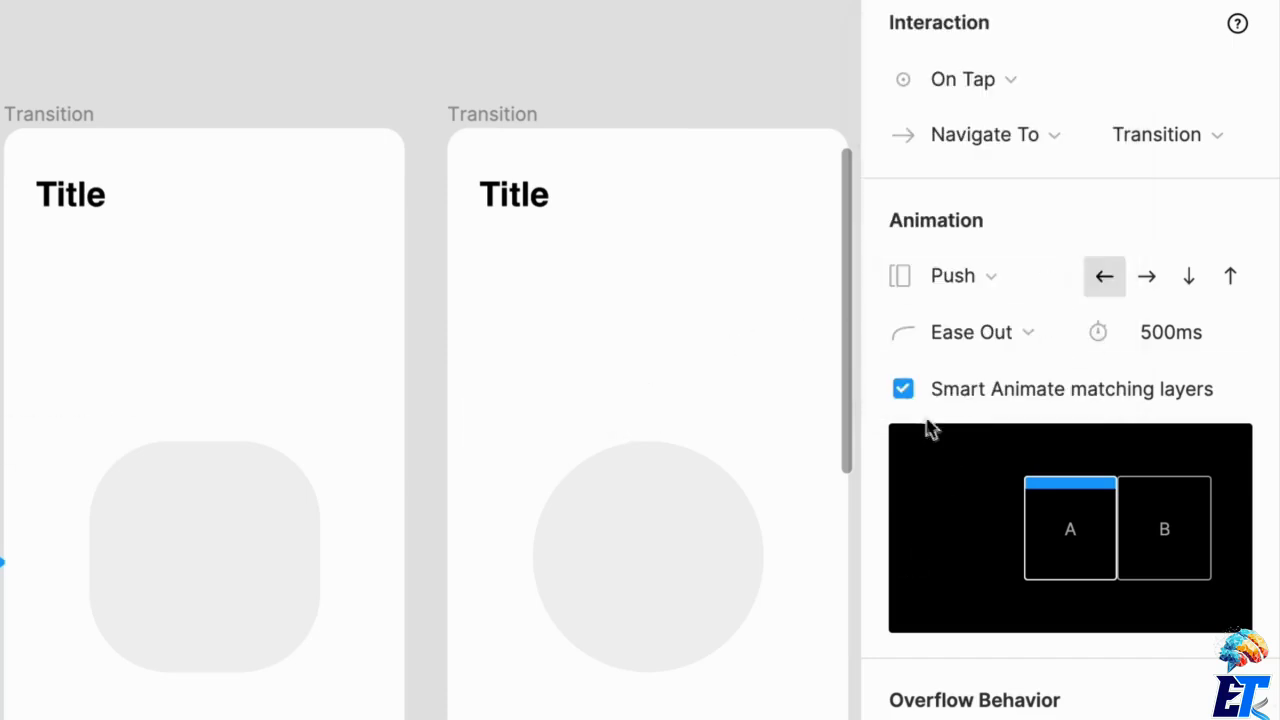
# Step: Turn off Smart Animate matching layers for the square frame's Push transition and preview it in the prototype
pyautogui.click(903, 390)
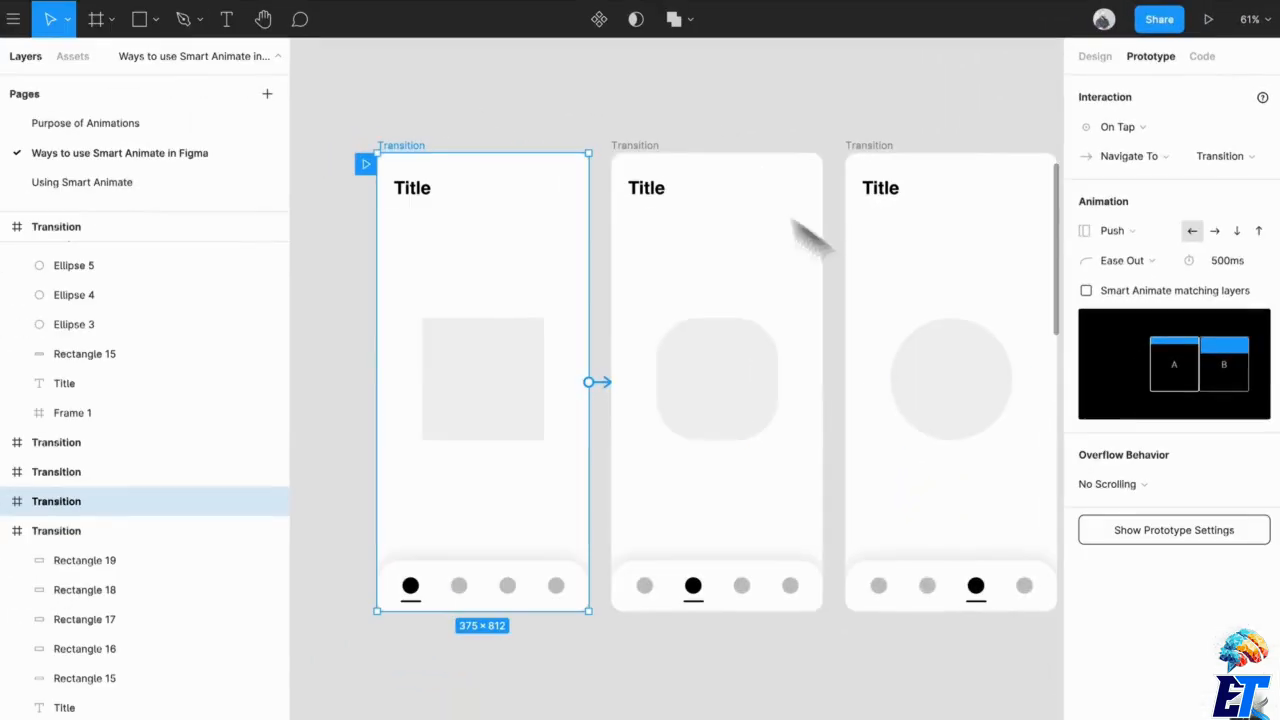
pyautogui.click(1205, 19)
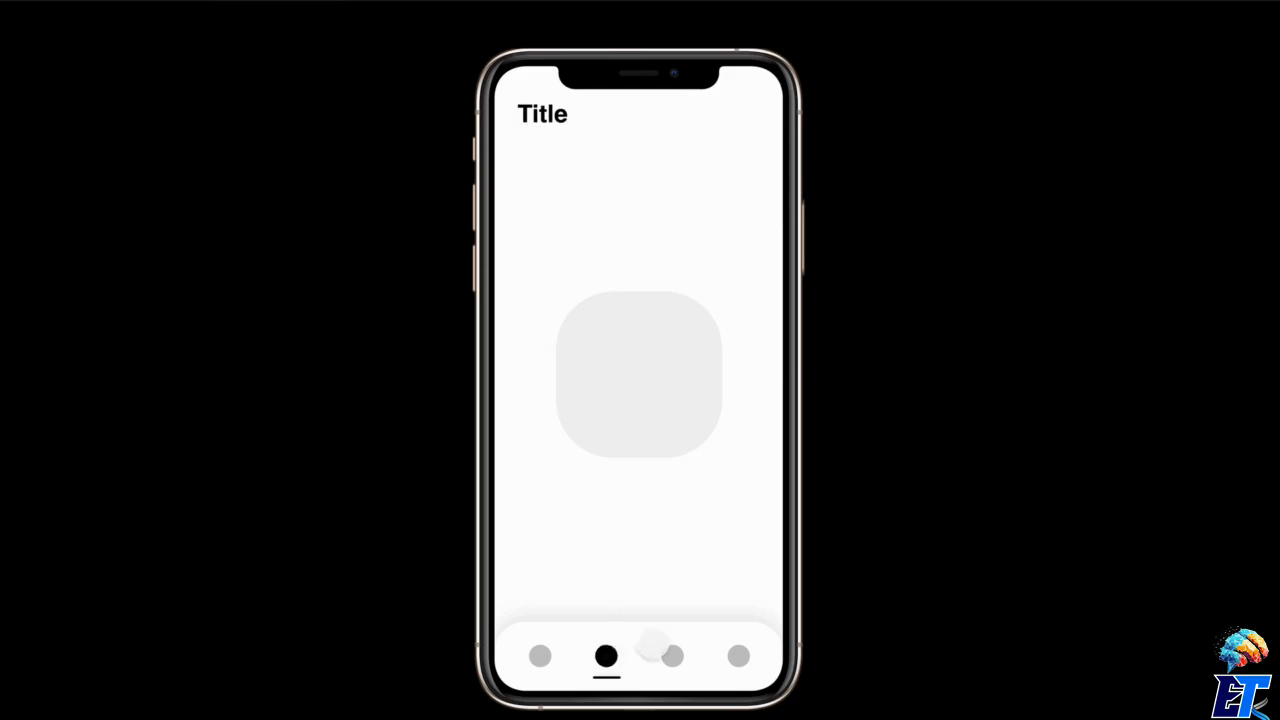
pyautogui.click(605, 656)
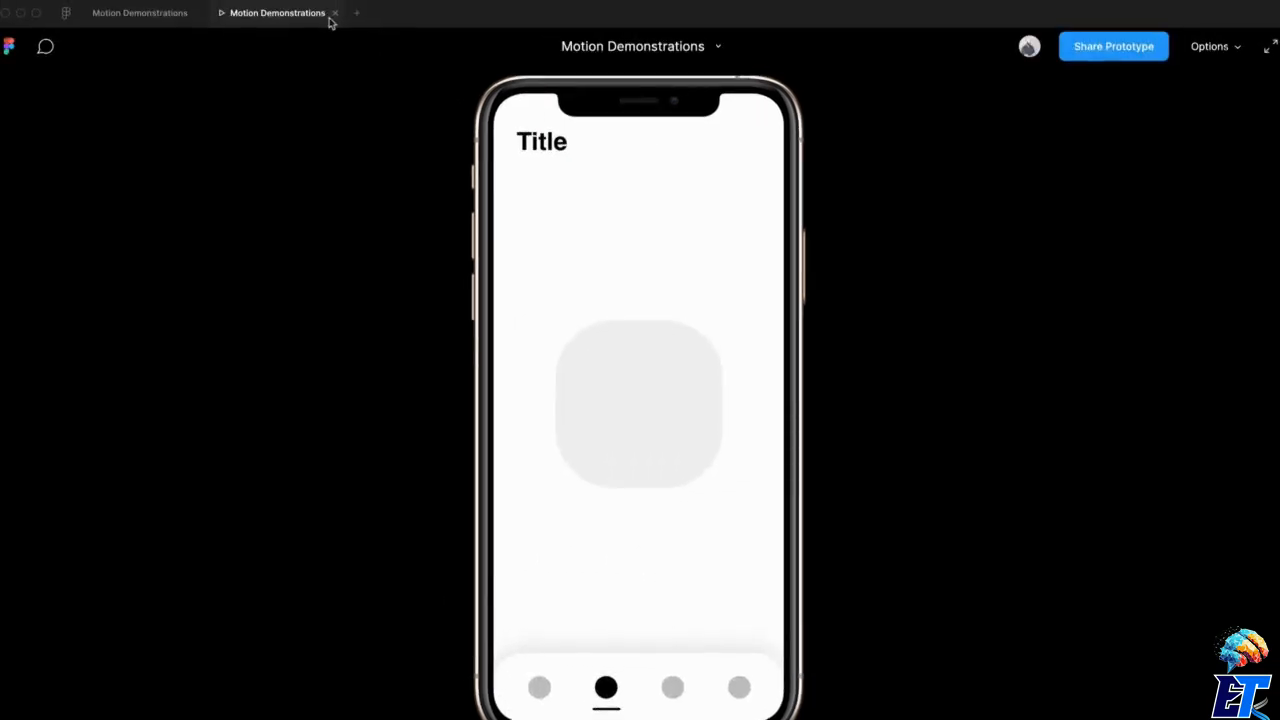
pyautogui.click(334, 13)
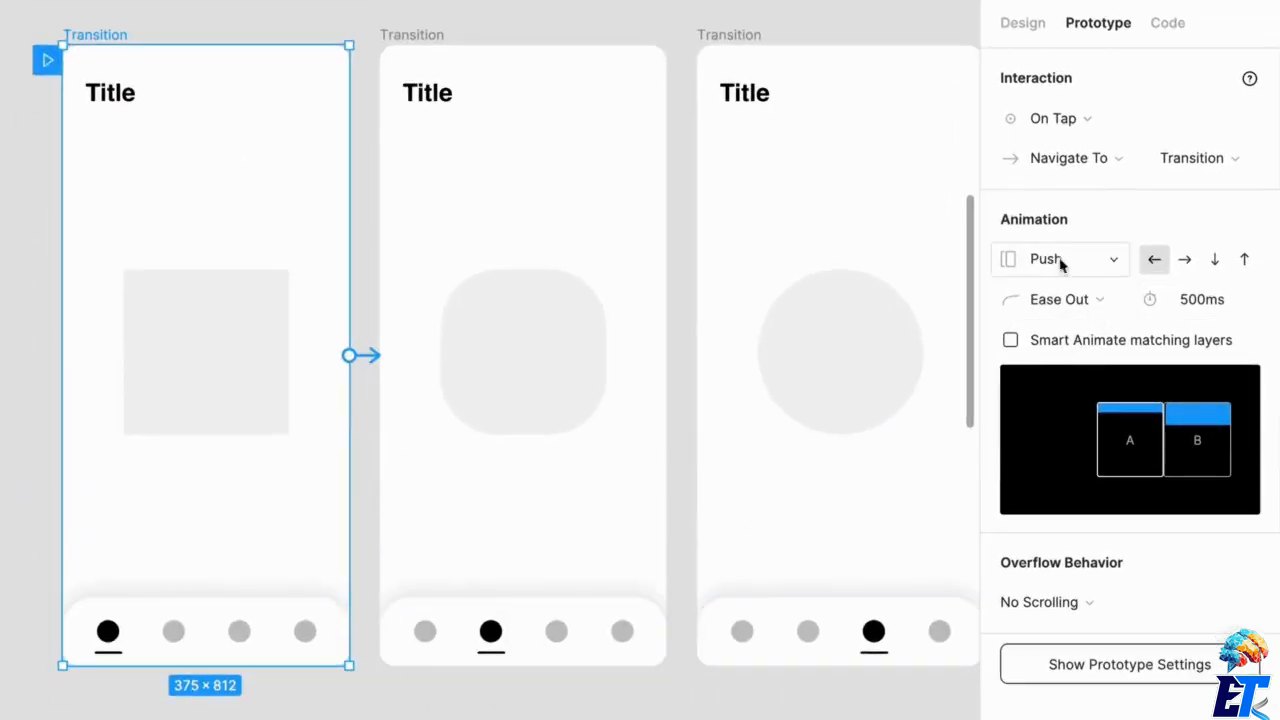
# Step: Remove the frame-level interactions from the square frame and the rounded-square frame
pyautogui.click(554, 463)
pyautogui.click(421, 39)
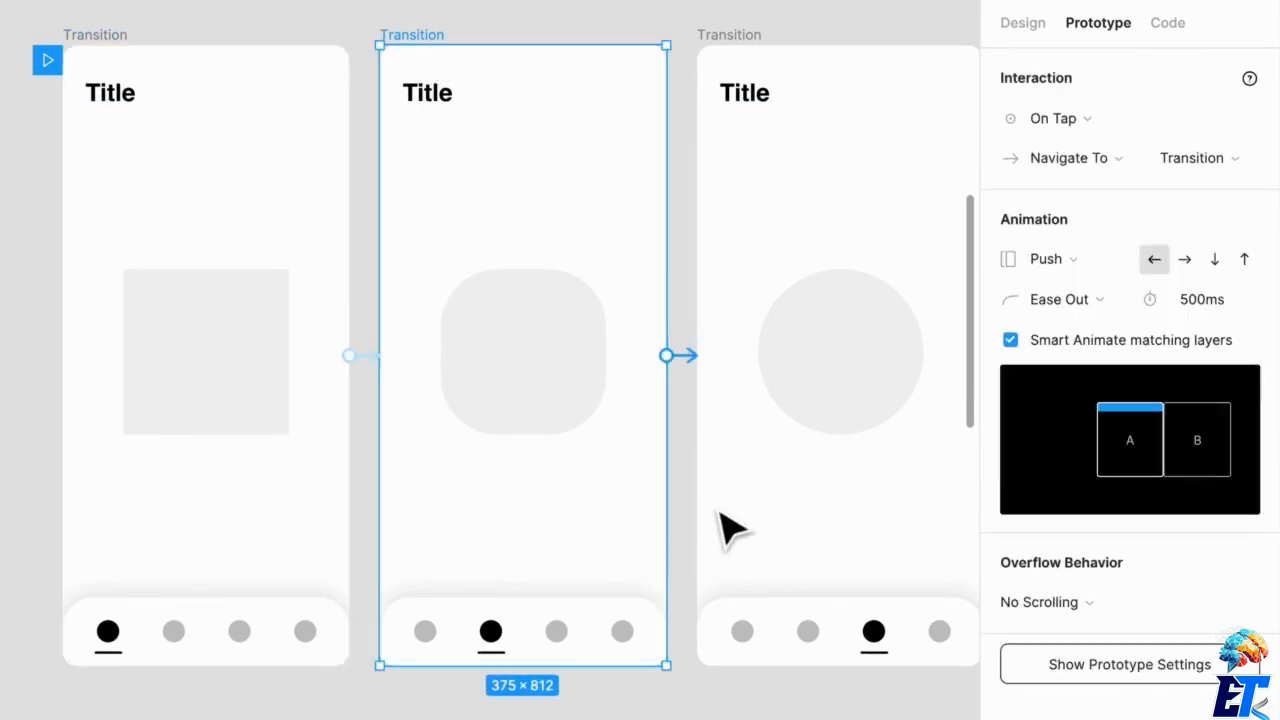
pyautogui.click(362, 372)
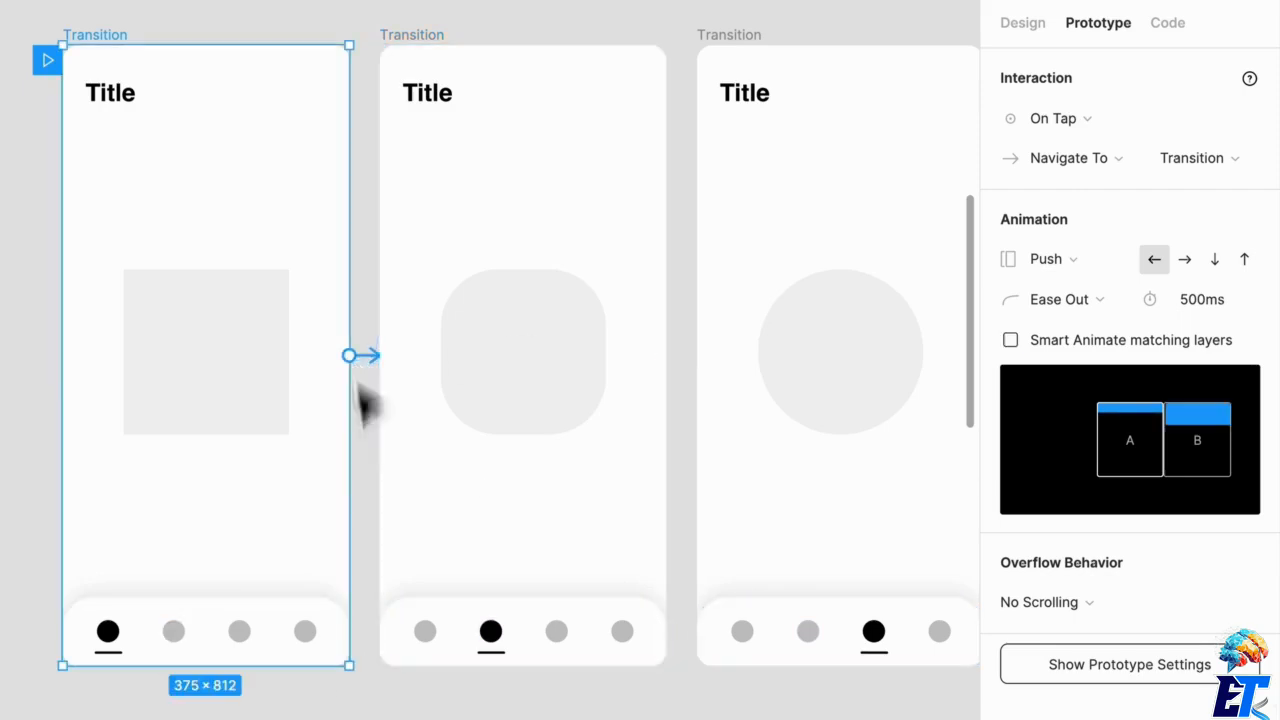
pyautogui.moveTo(372, 356)
pyautogui.mouseDown()
pyautogui.moveTo(258, 598)
pyautogui.moveTo(220, 622)
pyautogui.moveTo(165, 610)
pyautogui.moveTo(112, 640)
pyautogui.moveTo(371, 371)
pyautogui.mouseUp()
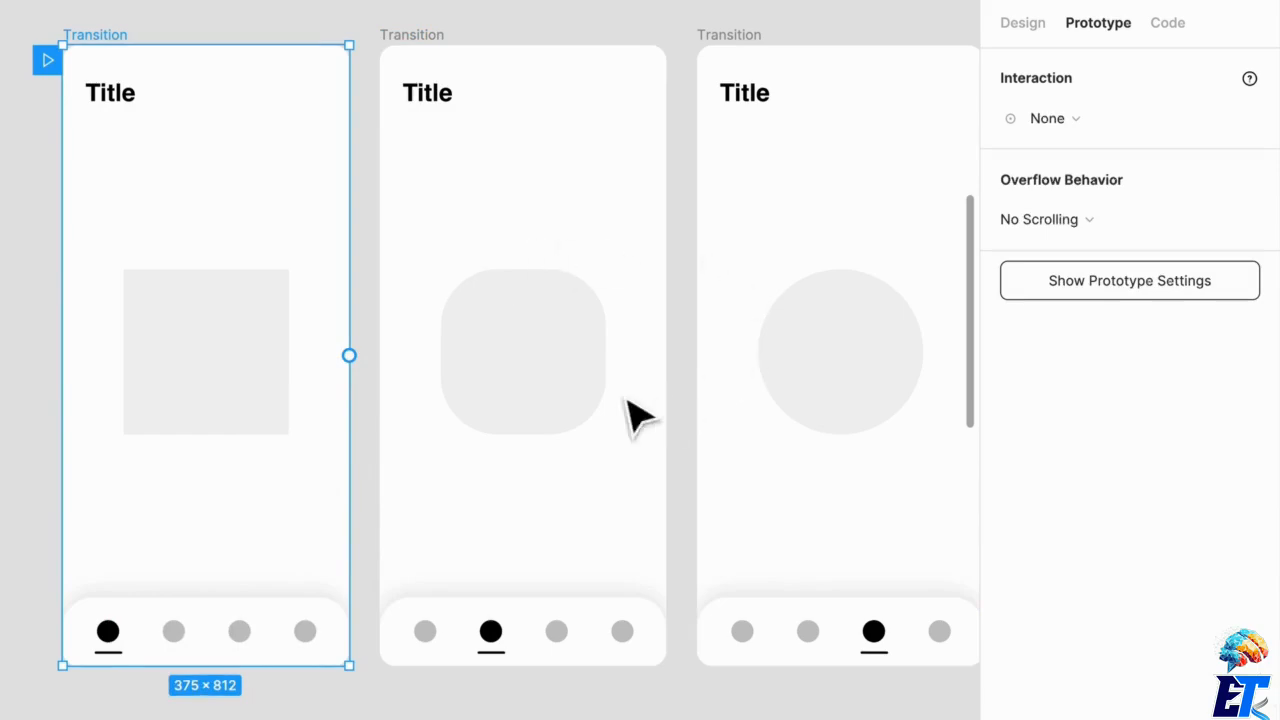
pyautogui.press('Escape')
pyautogui.click(683, 357)
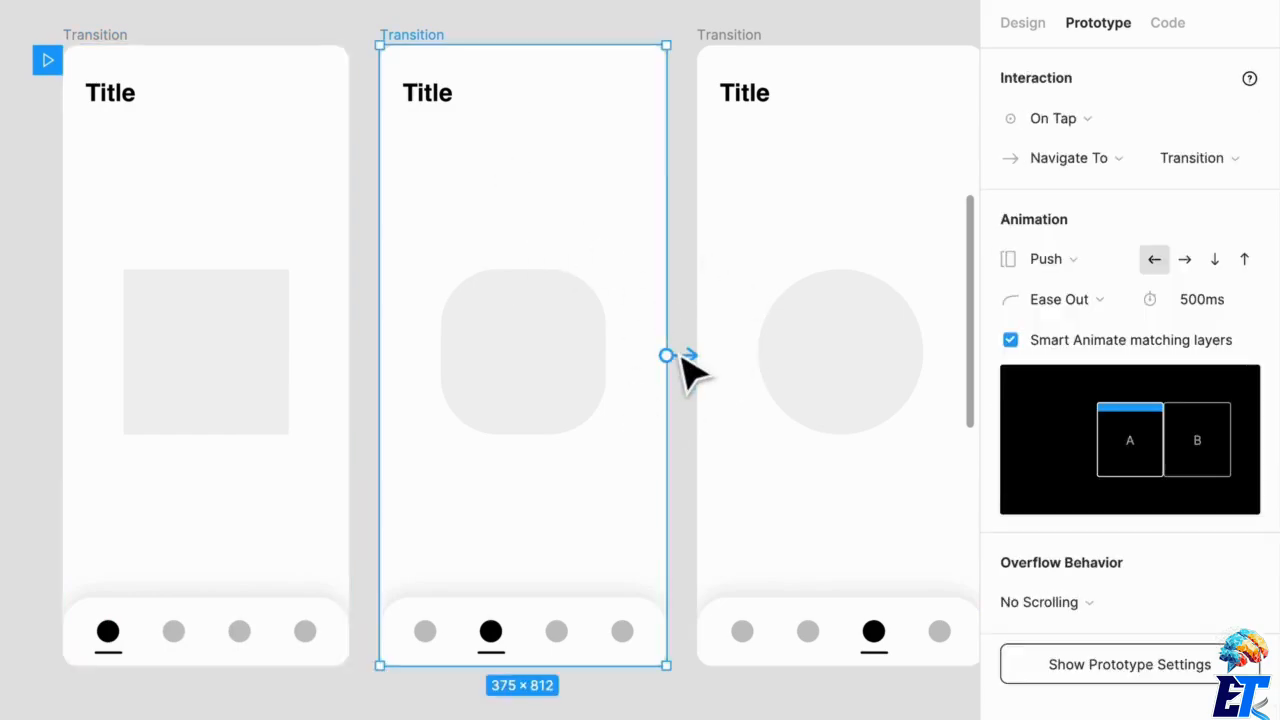
pyautogui.moveTo(683, 357); pyautogui.dragTo(681, 356)
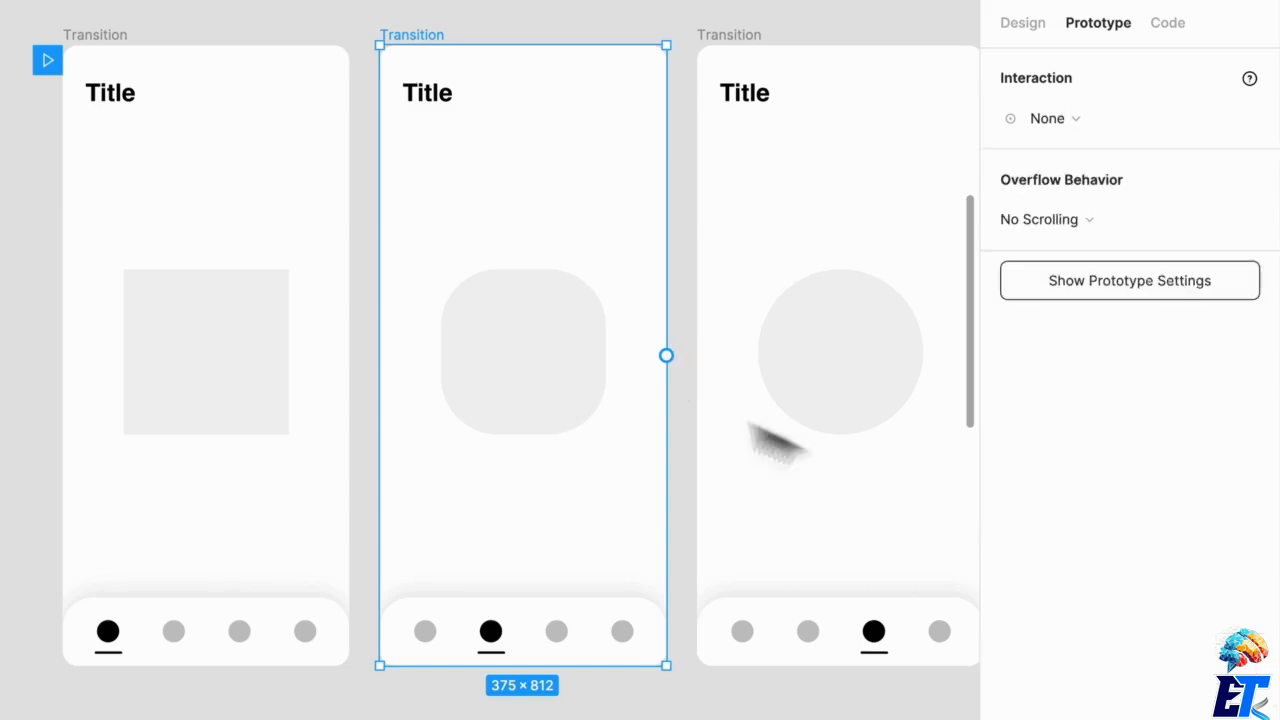
# Step: Link the second navigation dot in the square frame to the rounded-square frame and set its animation to Push
pyautogui.click(178, 640)
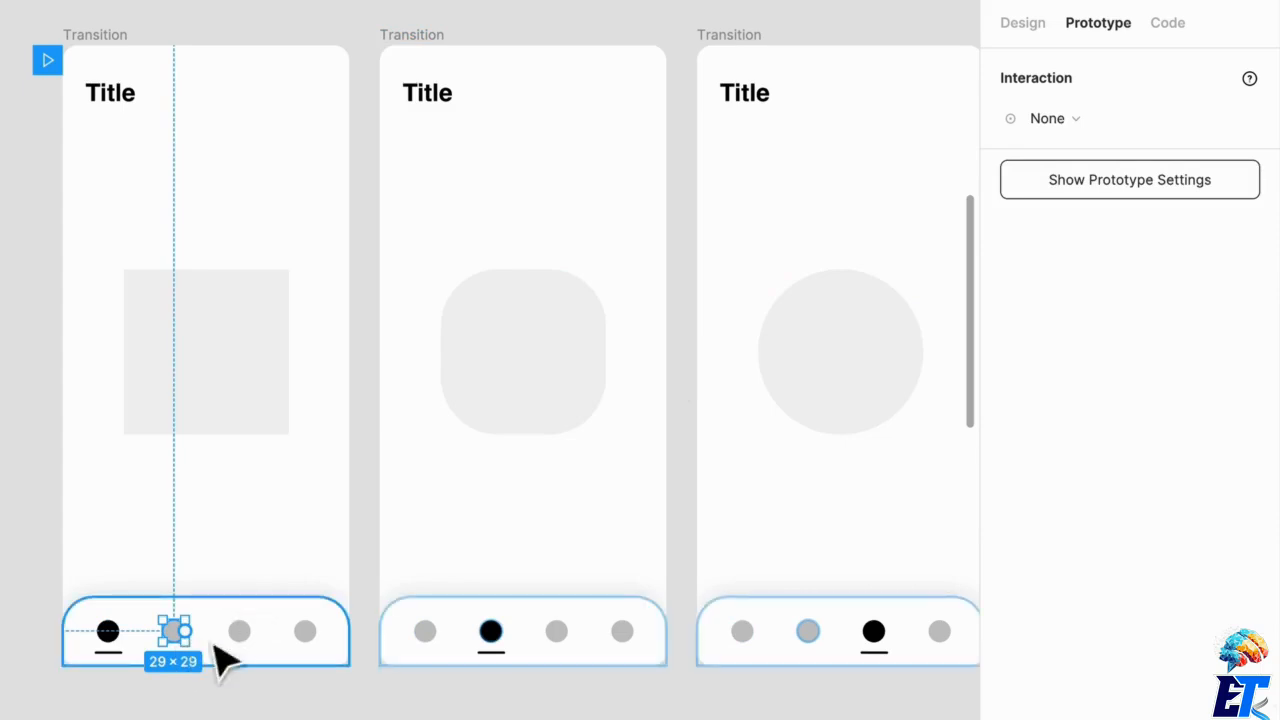
pyautogui.moveTo(185, 631); pyautogui.dragTo(462, 540)
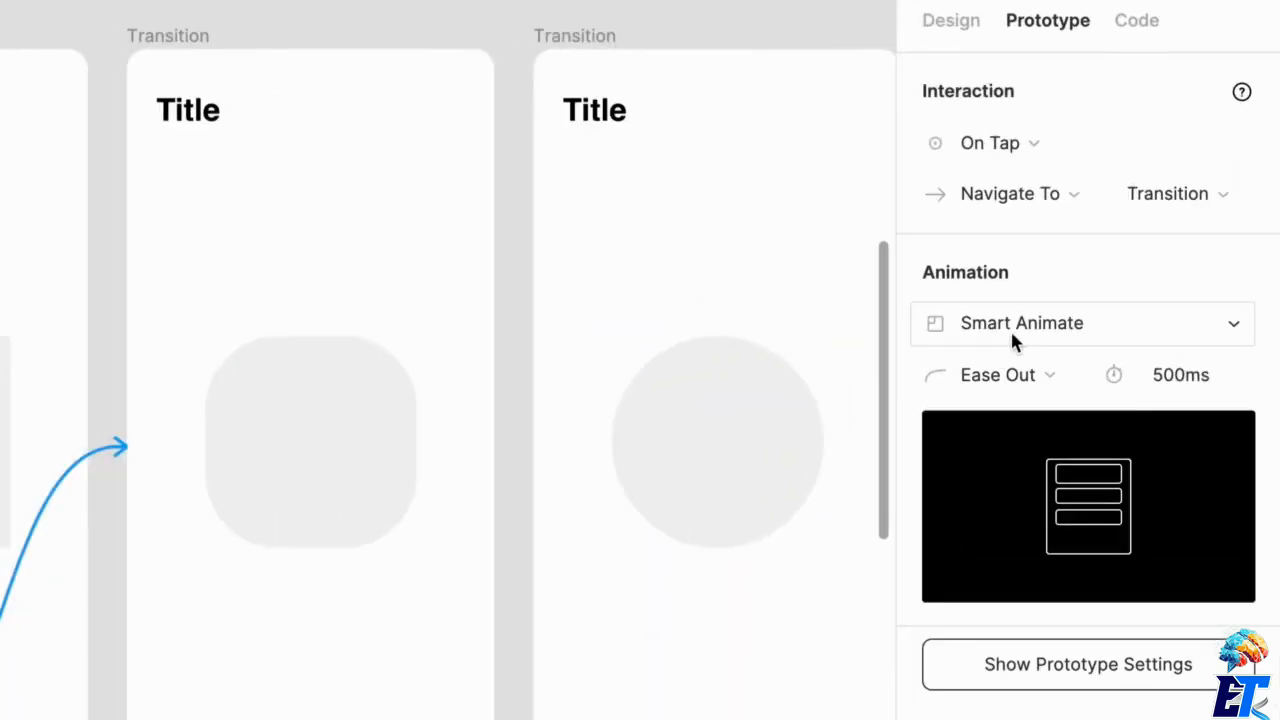
pyautogui.click(1012, 336)
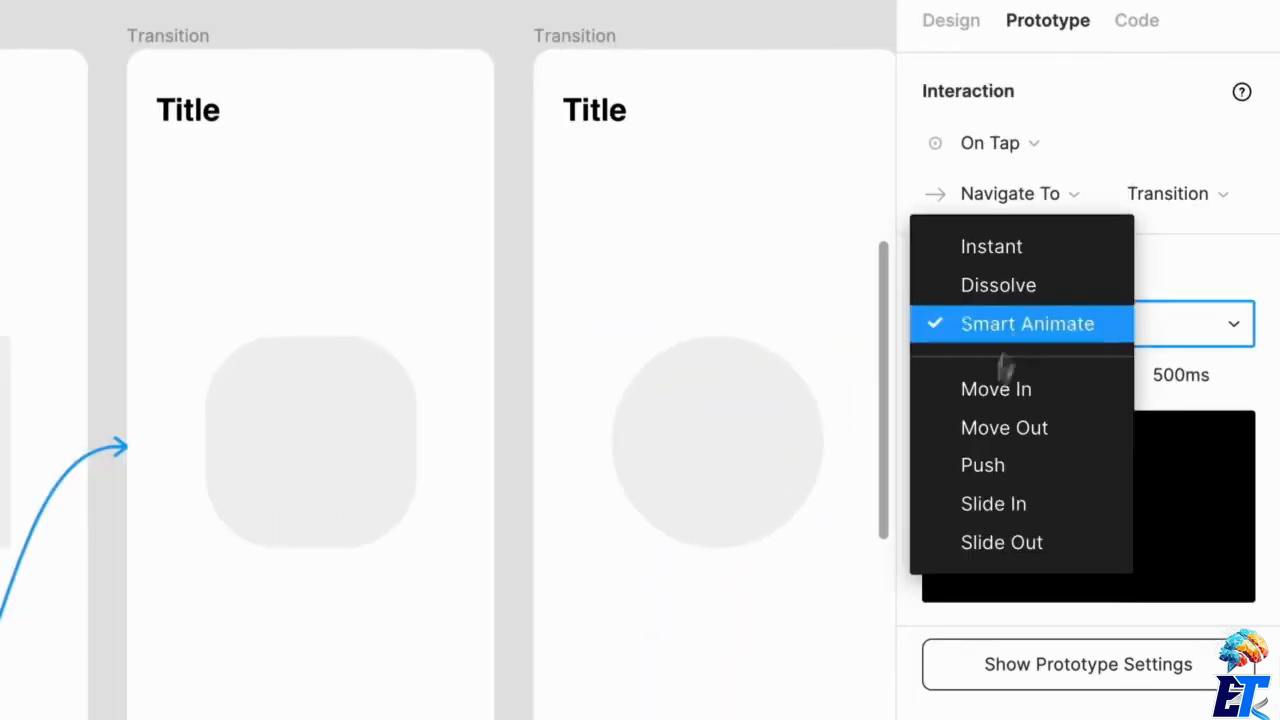
pyautogui.click(1006, 472)
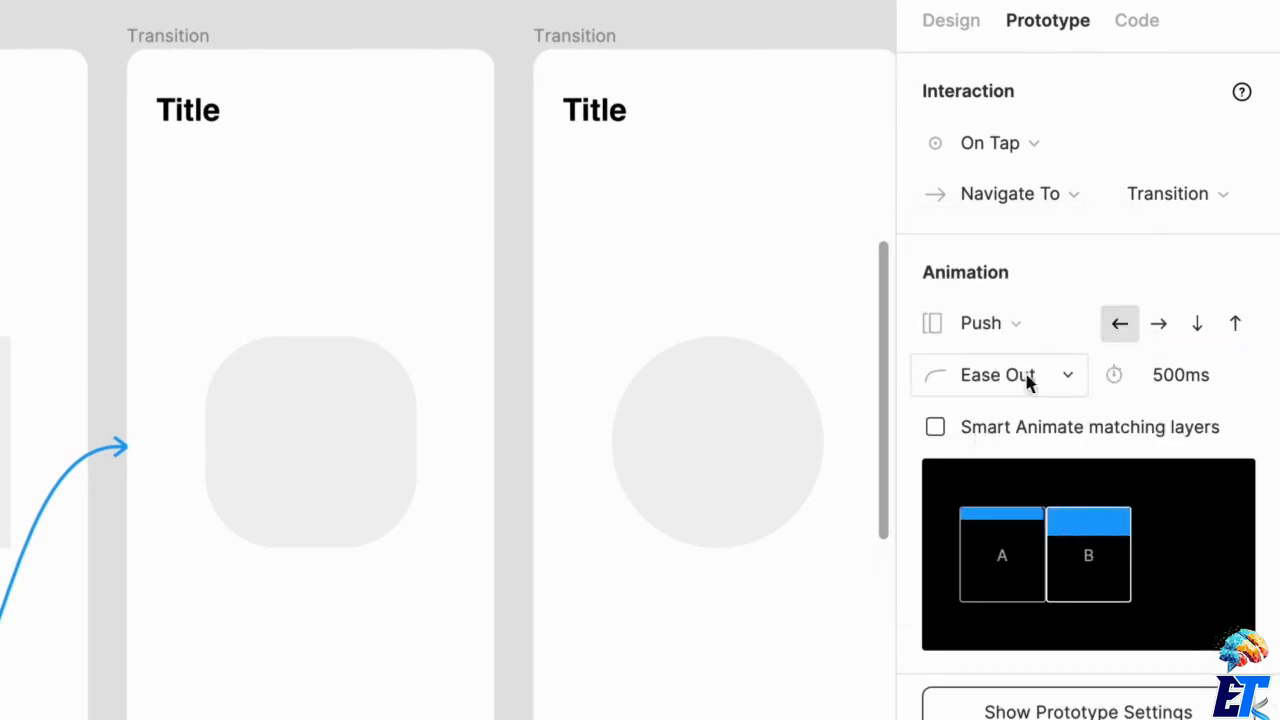
# Step: Review the Push transition's easing options and direction, keeping Ease Out and the leftward direction
pyautogui.click(950, 377)
pyautogui.click(969, 374)
pyautogui.click(975, 380)
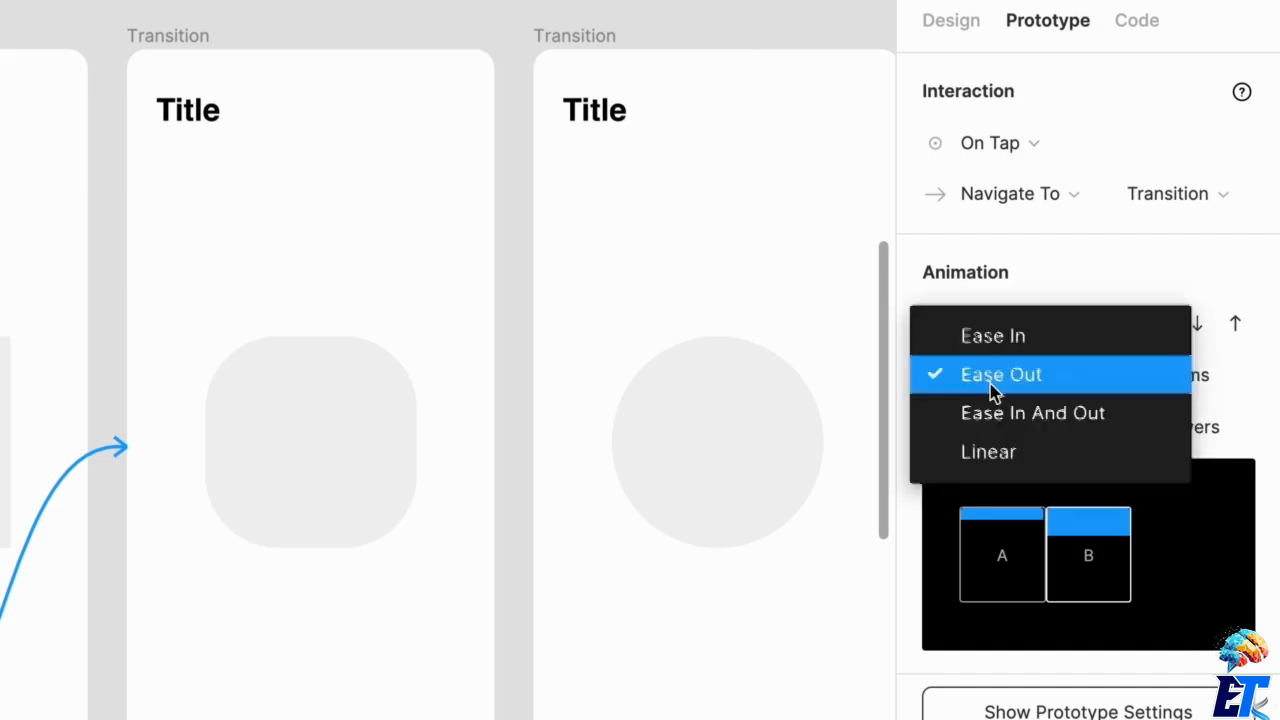
pyautogui.click(993, 390)
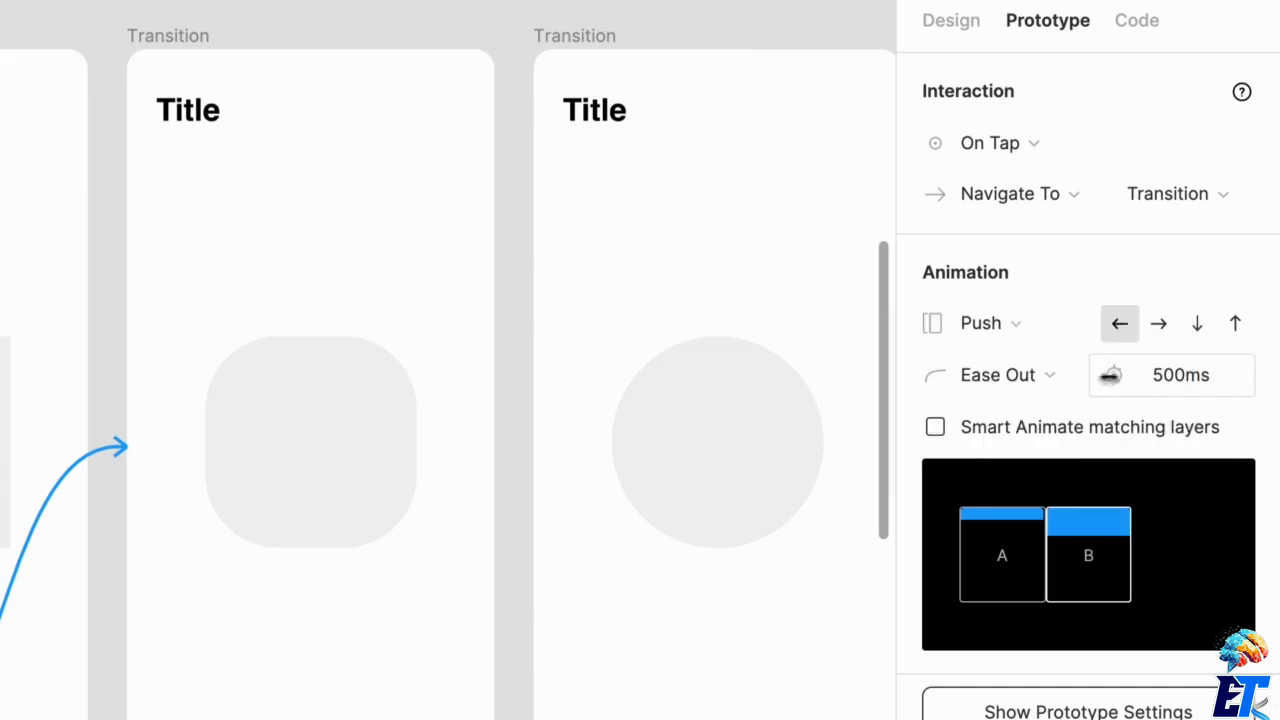
pyautogui.click(1117, 325)
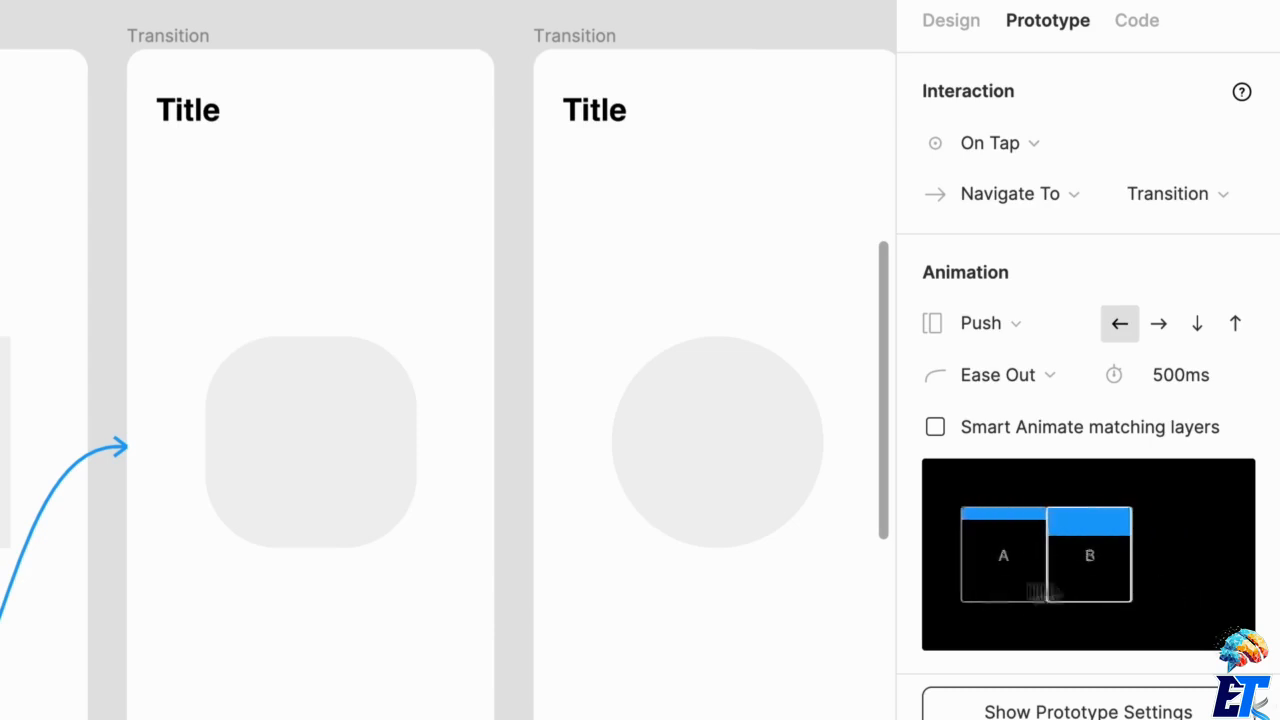
# Step: Switch the navigation dot's animation to Move In and back to Push
pyautogui.click(950, 323)
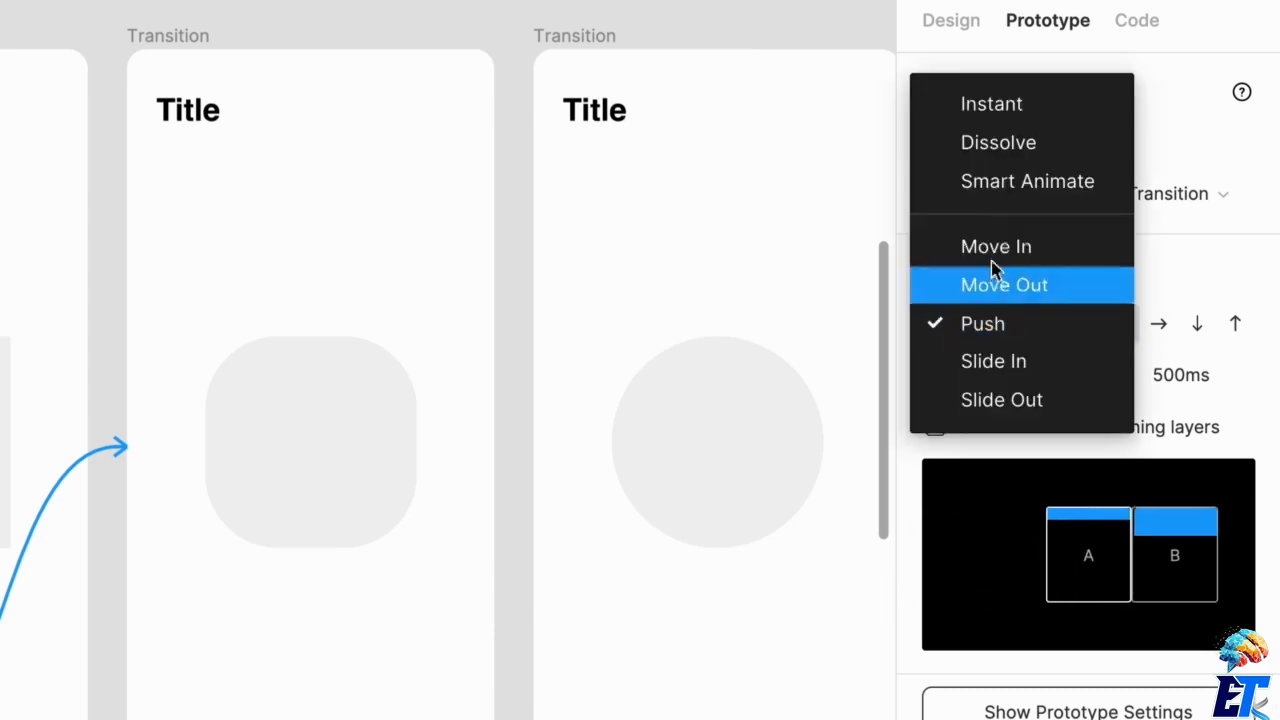
pyautogui.click(960, 246)
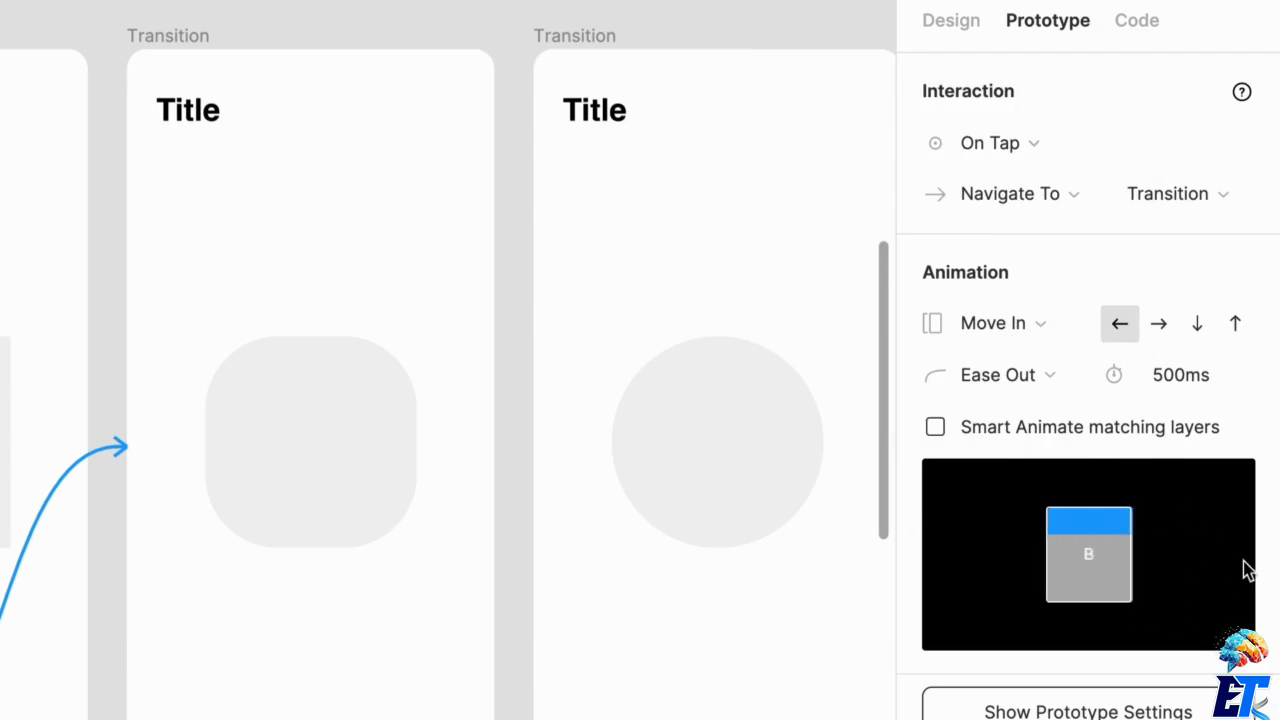
pyautogui.click(988, 324)
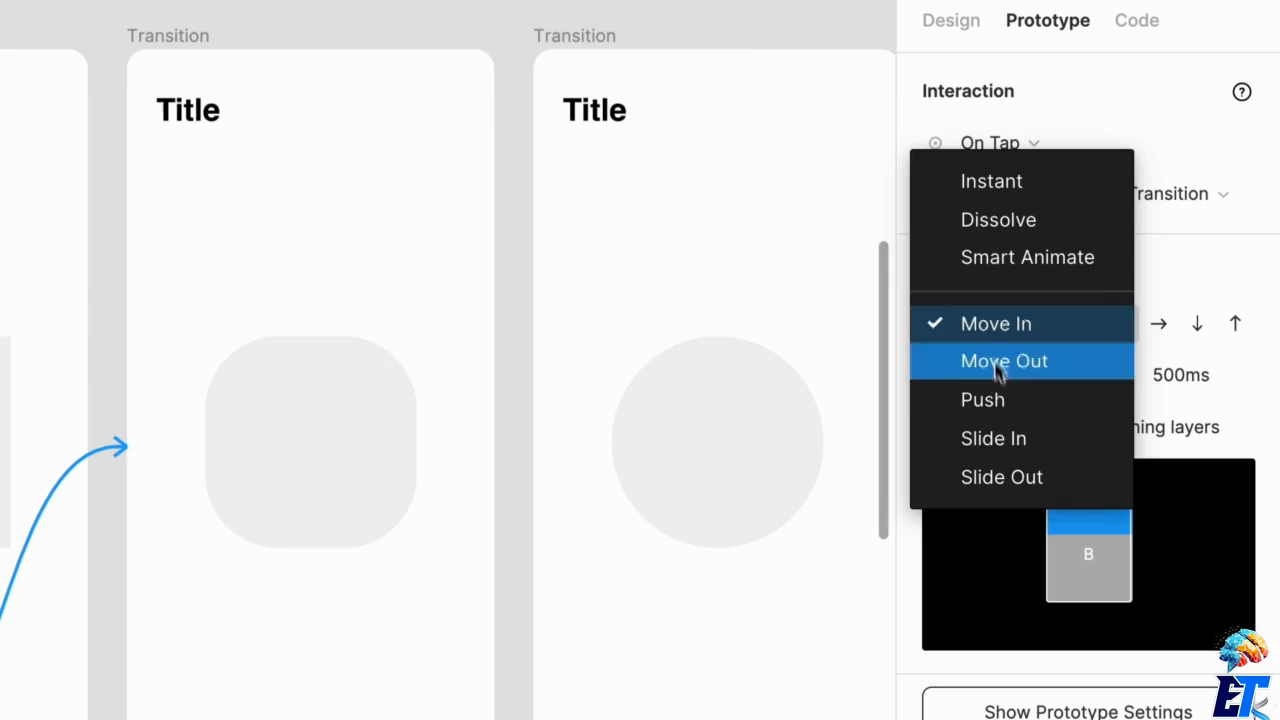
pyautogui.click(1005, 405)
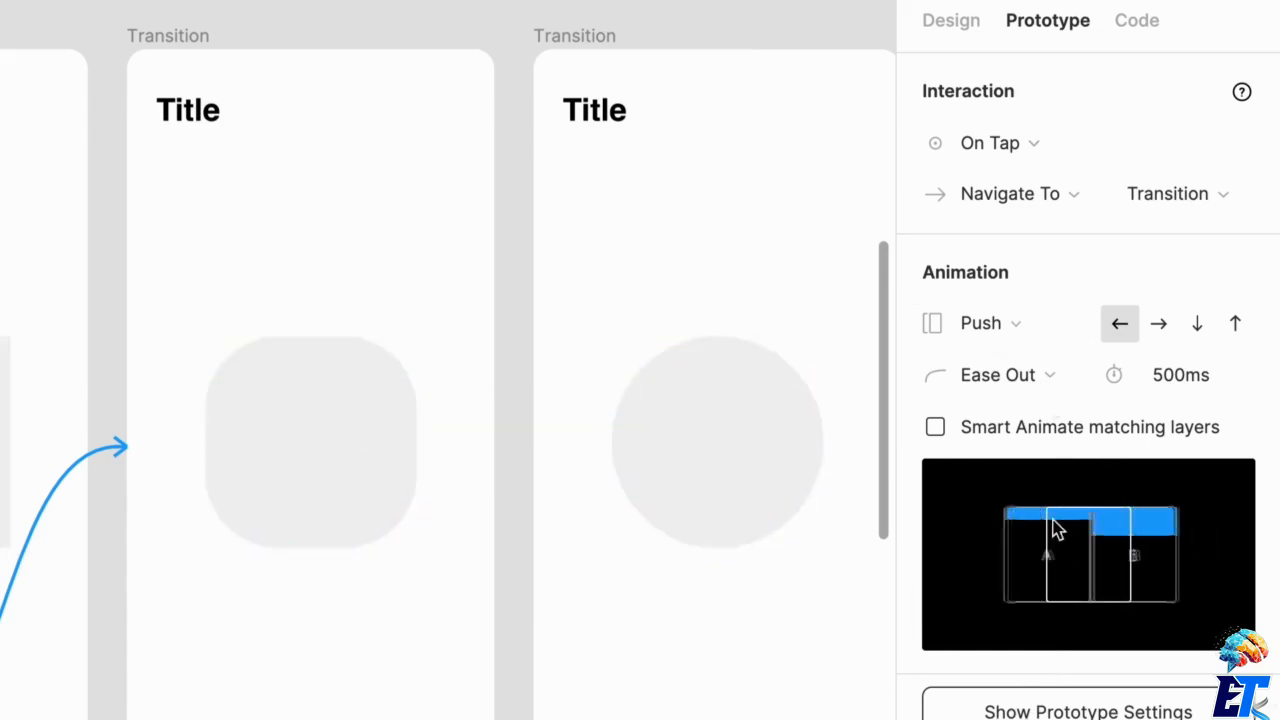
# Step: Enable Smart Animate matching layers for the Push transition on the square frame's second navigation dot
pyautogui.click(935, 427)
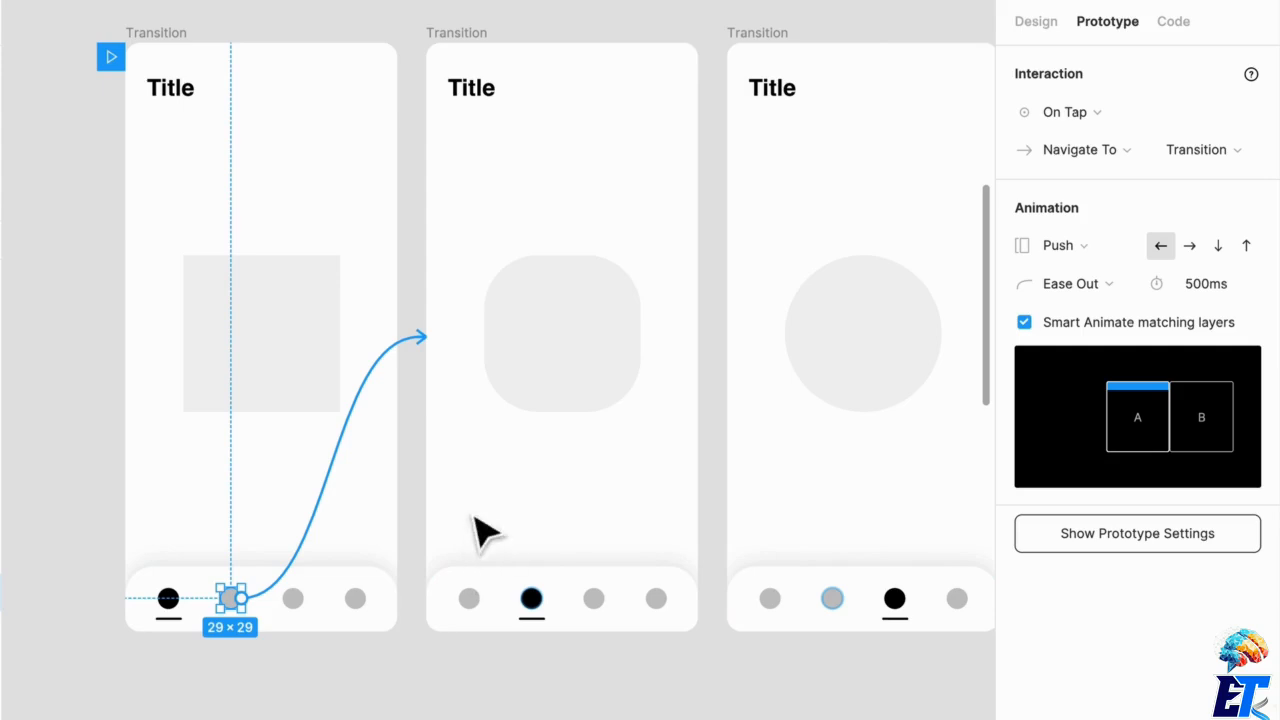
# Step: Examine which navigation bars and dots match between the square frame and the rounded-square frame
pyautogui.scroll(5, 528, 607)
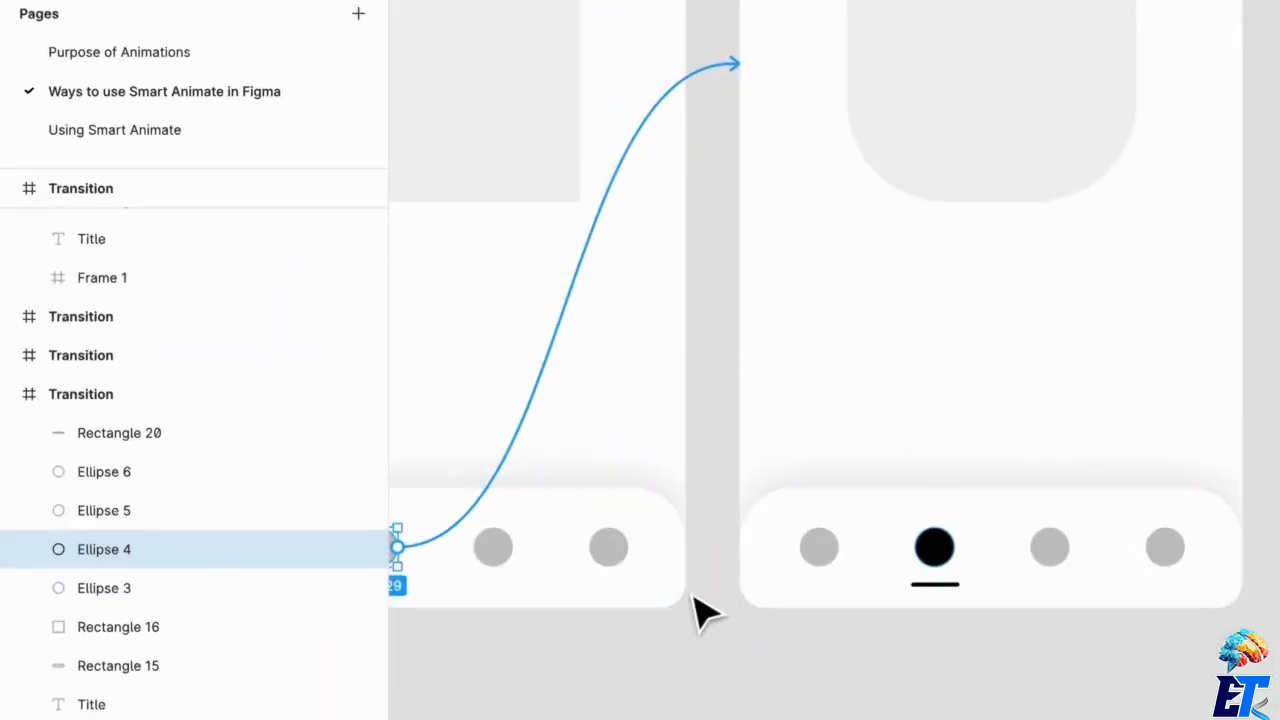
pyautogui.click(675, 605)
pyautogui.click(880, 600)
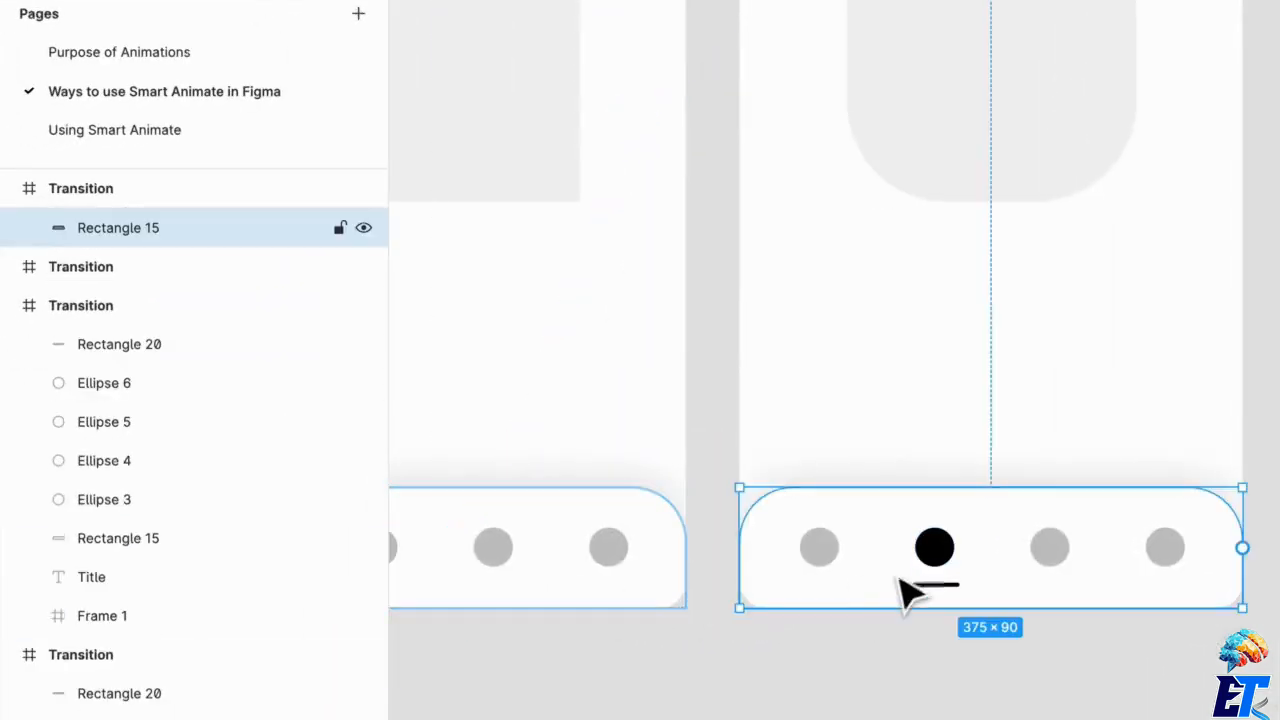
pyautogui.click(934, 547)
pyautogui.moveTo(680, 591); pyautogui.dragTo(989, 514)
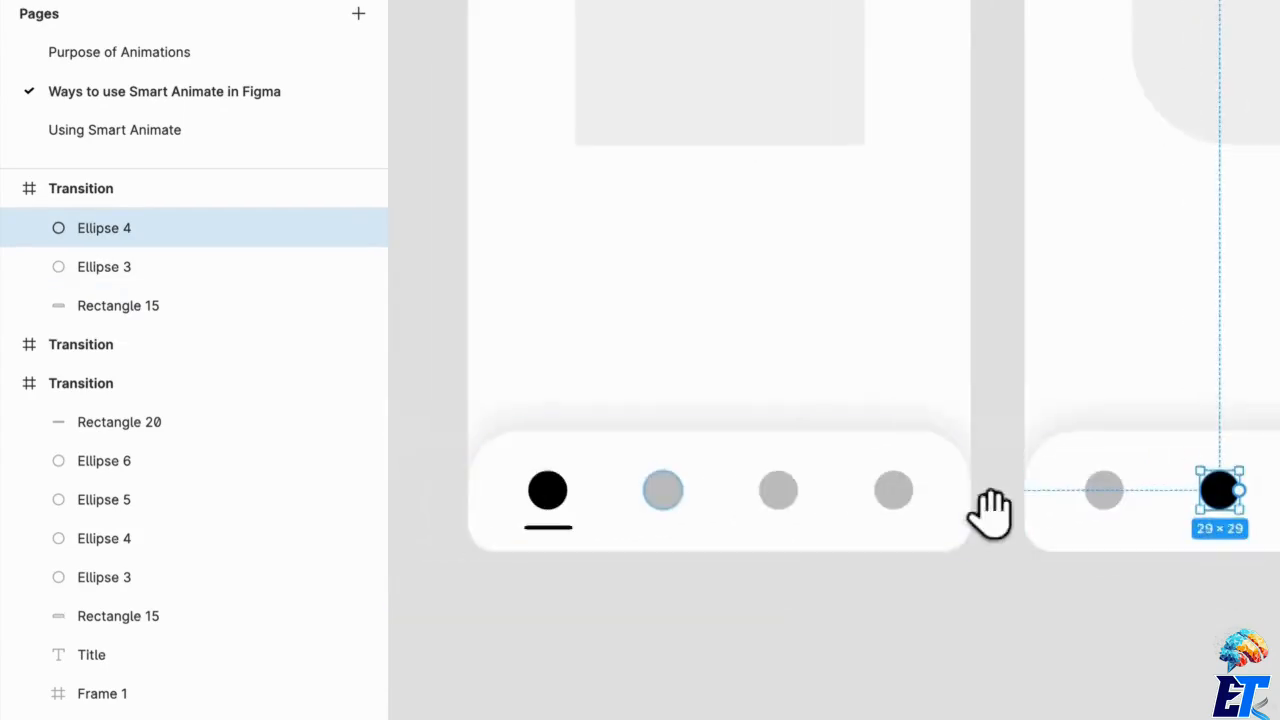
pyautogui.click(678, 500)
pyautogui.click(891, 626)
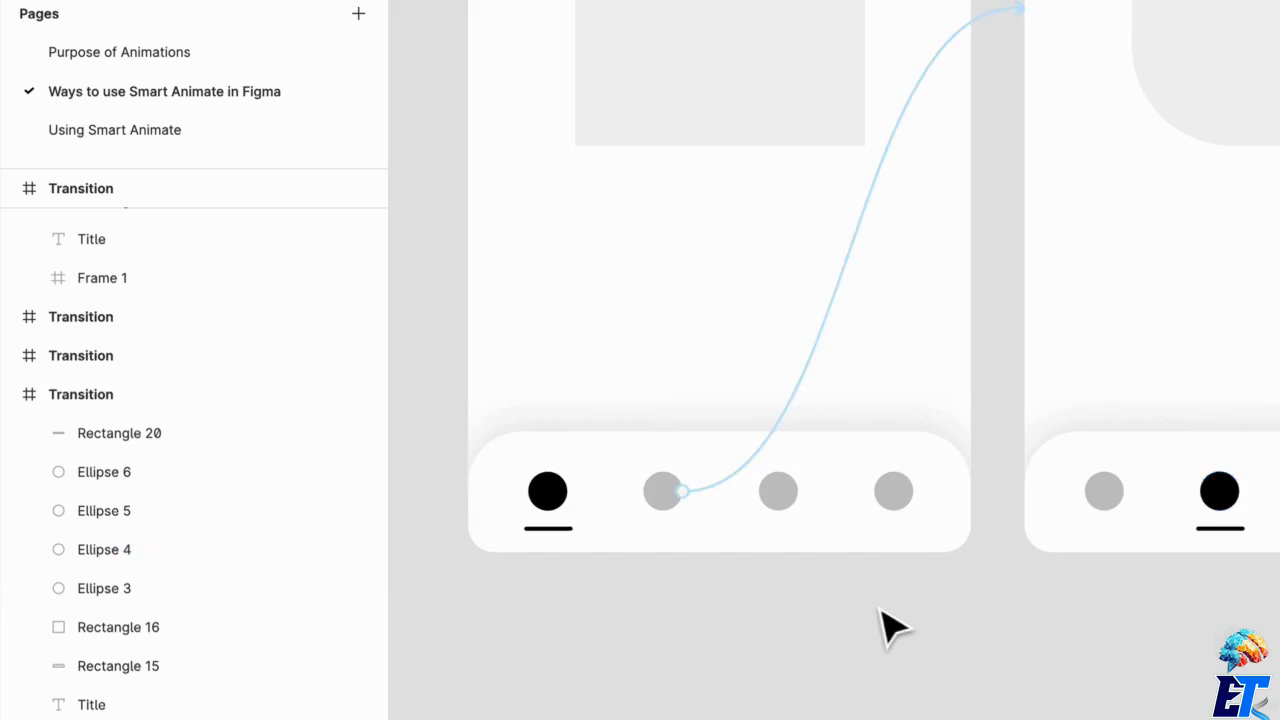
# Step: Check the layer matching of the central shapes and titles in the square and rounded-square frames
pyautogui.scroll(5, 891, 620)
pyautogui.scroll(-3, 920, 706)
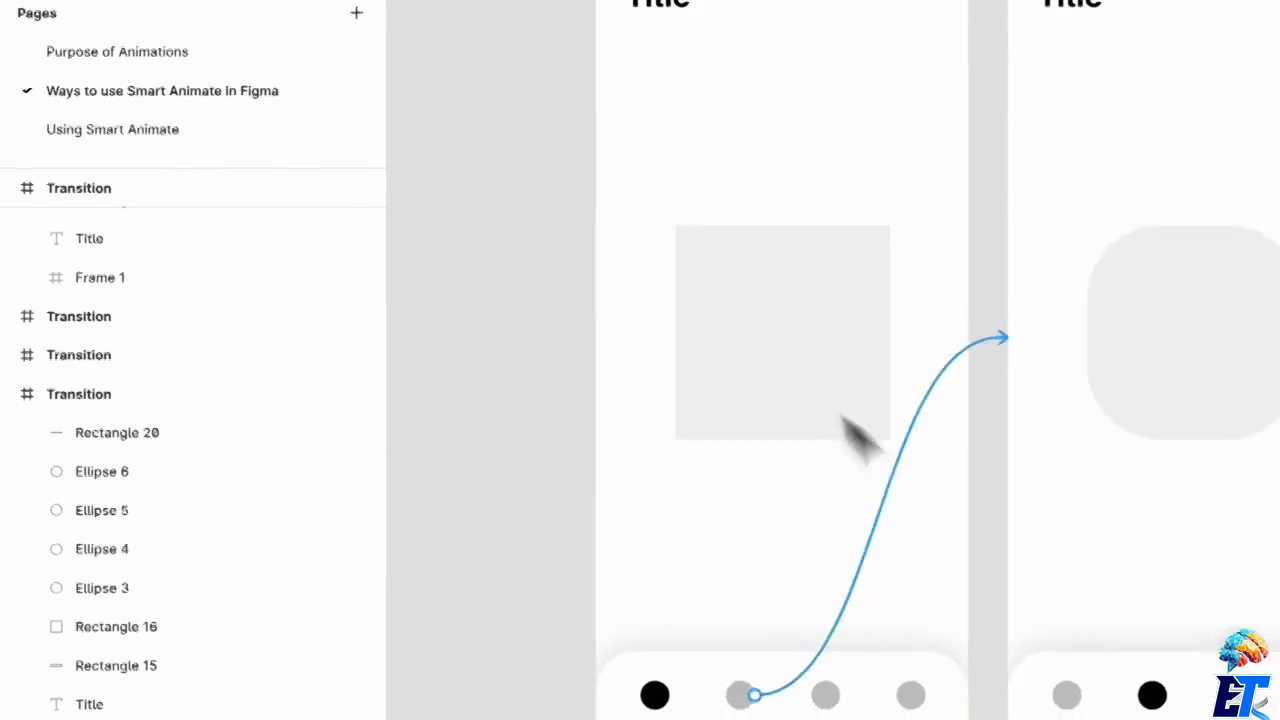
pyautogui.click(789, 357)
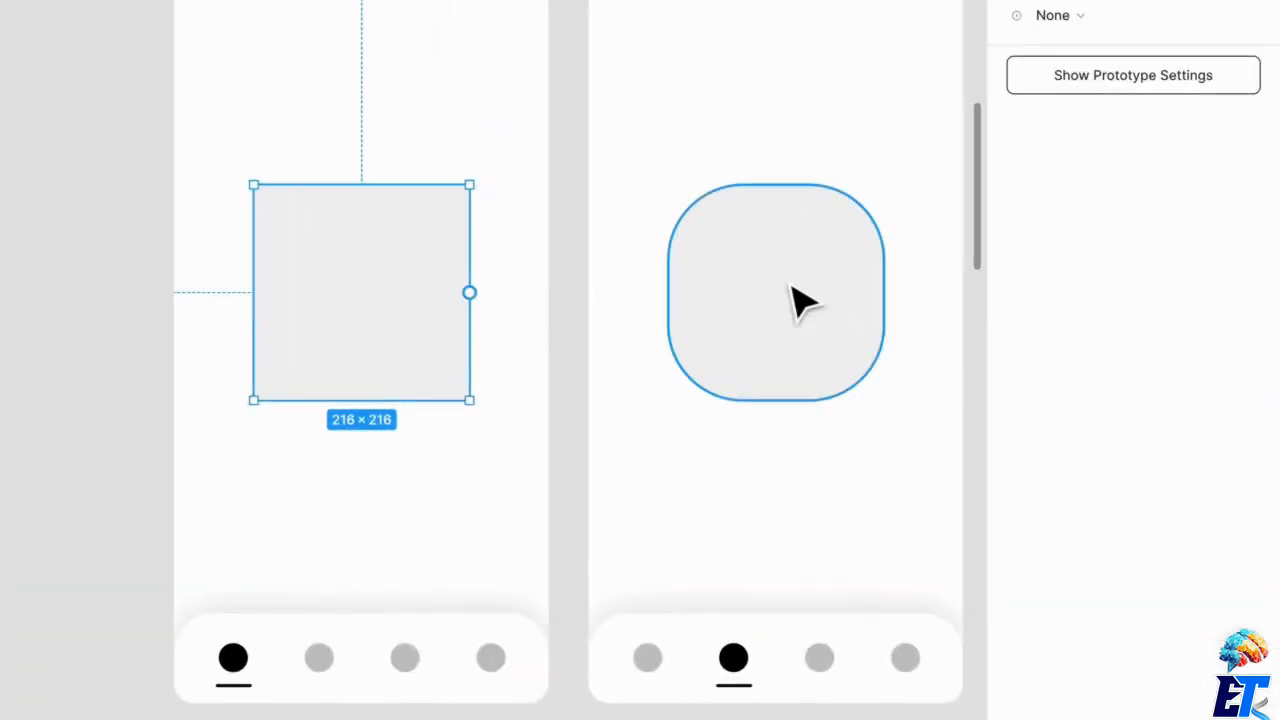
pyautogui.click(797, 300)
pyautogui.click(440, 333)
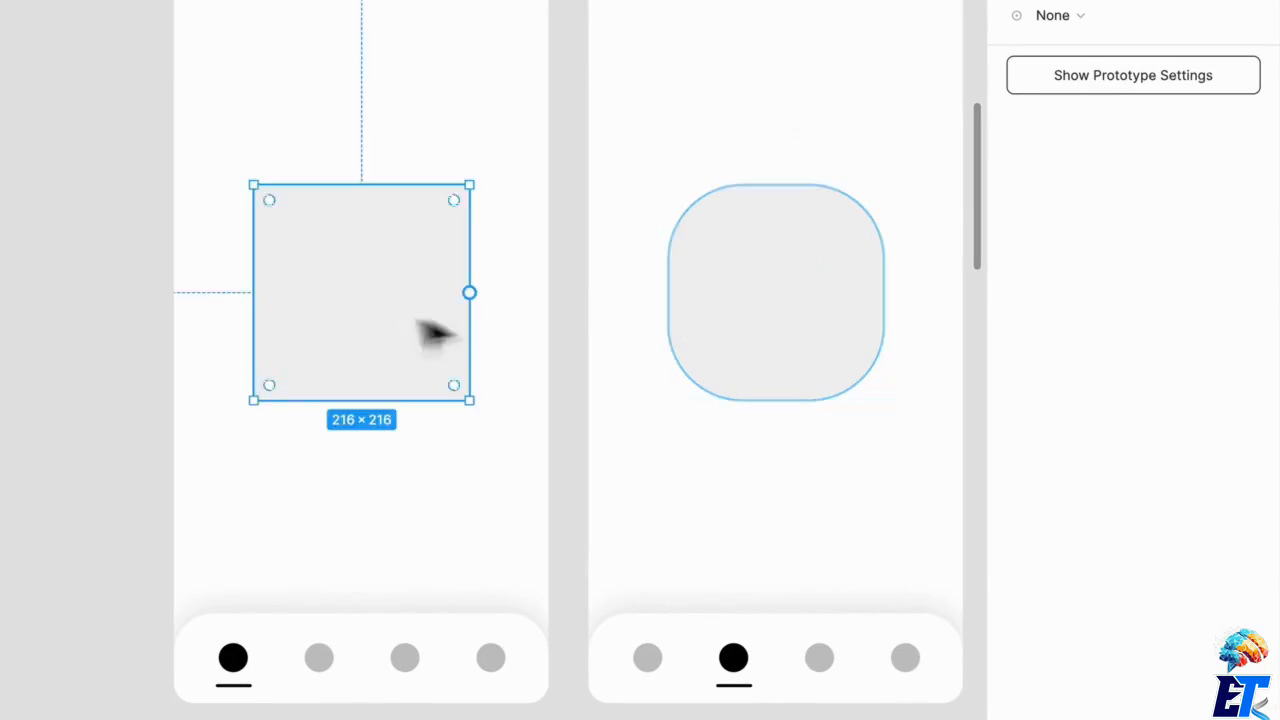
pyautogui.click(740, 310)
pyautogui.scroll(3, 680, 400)
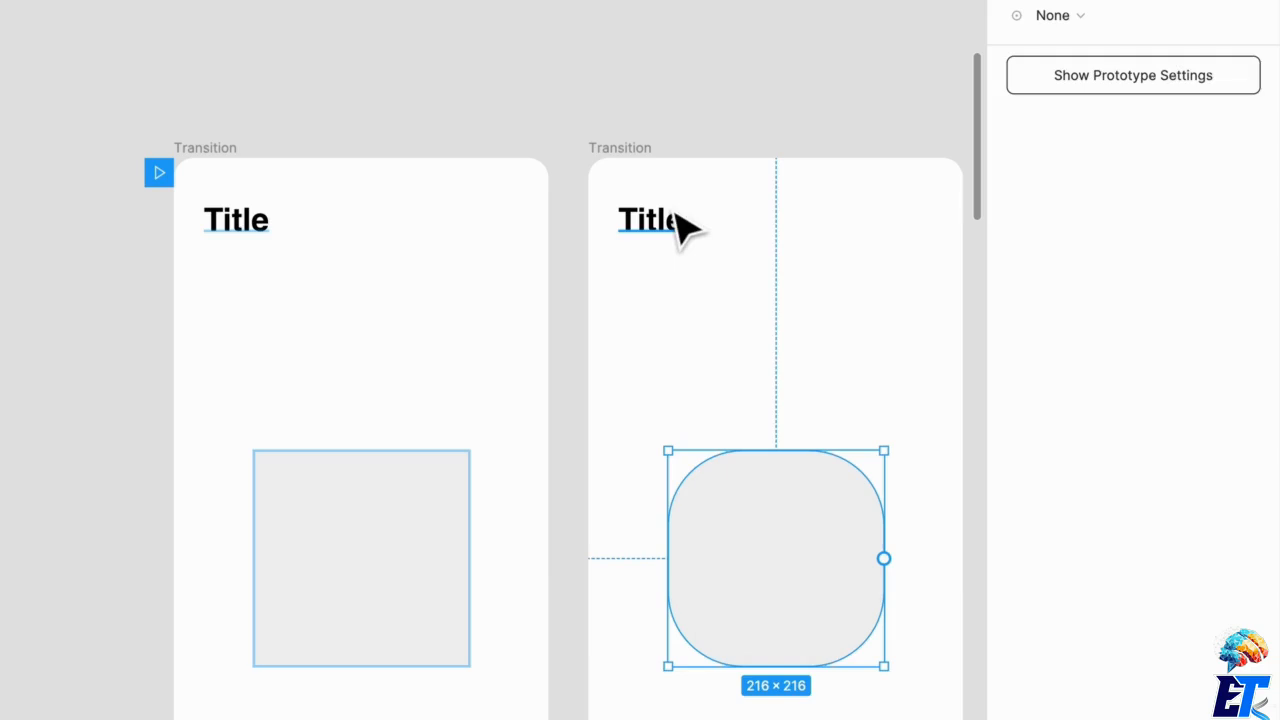
pyautogui.click(432, 92)
# Step: Link the third navigation dot in the rounded-square frame to the circle frame
pyautogui.moveTo(513, 163); pyautogui.dragTo(757, 508)
pyautogui.scroll(-3, 637, 351)
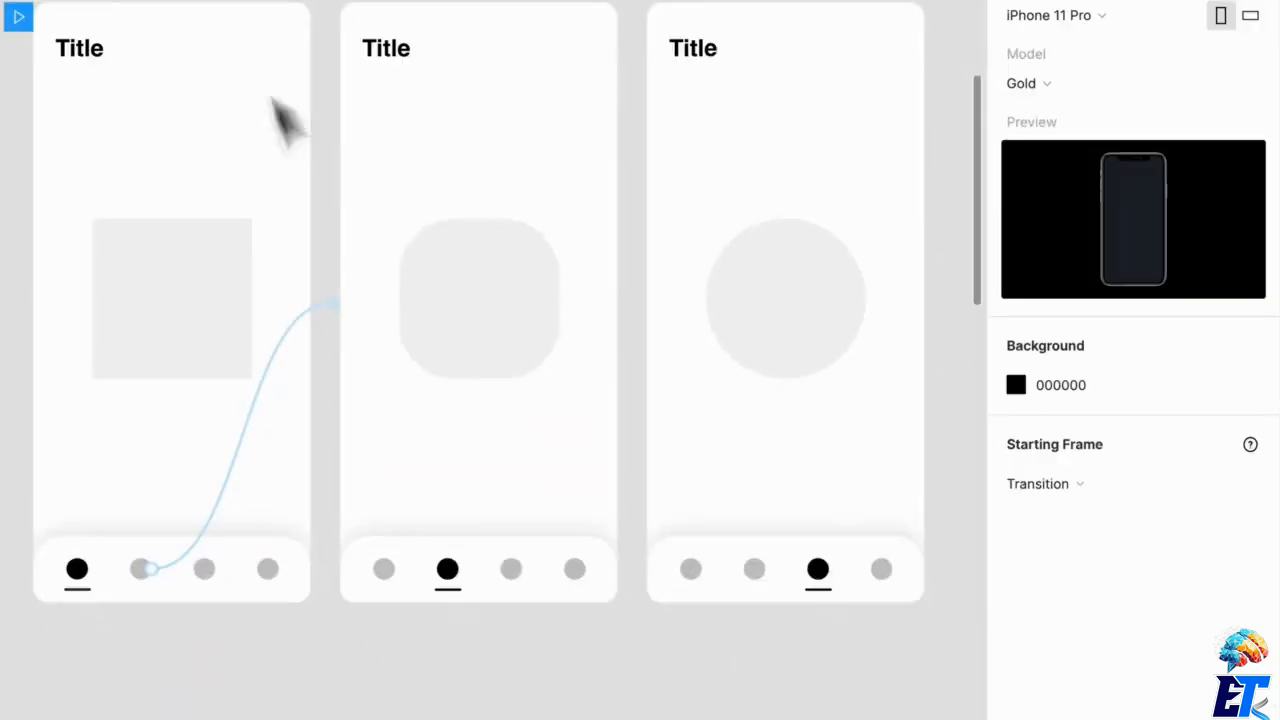
pyautogui.click(560, 598)
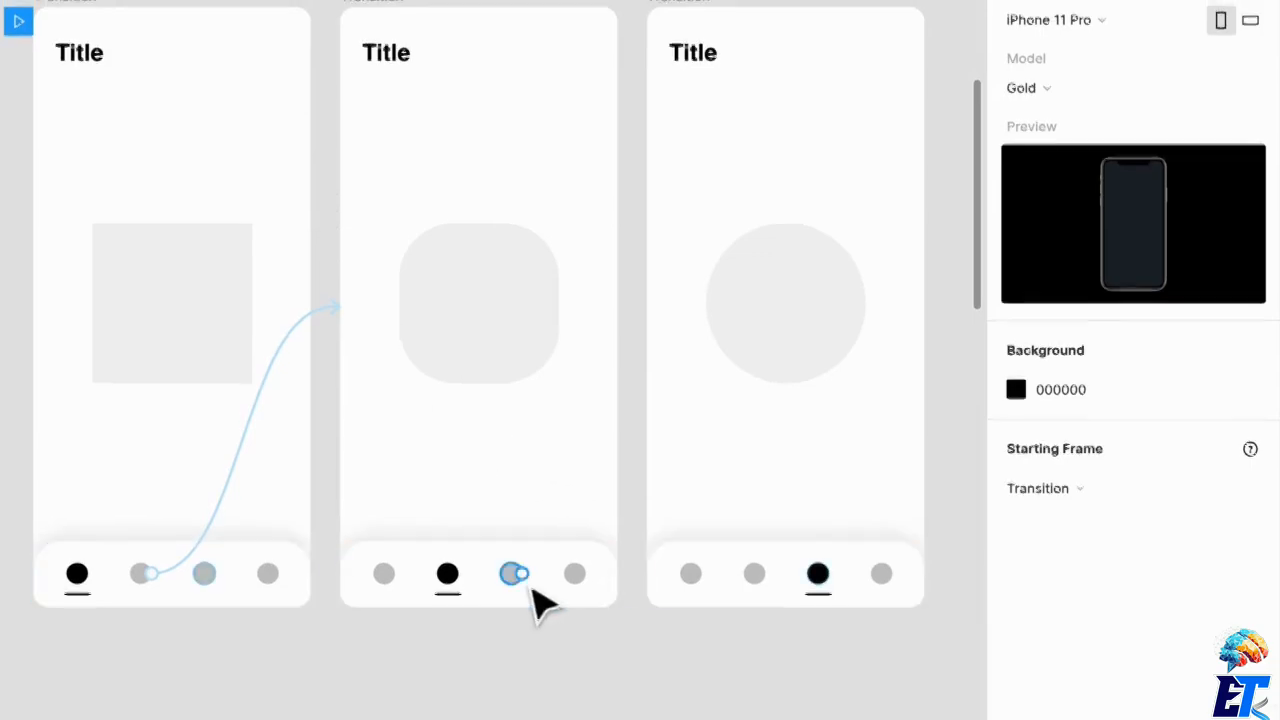
pyautogui.click(513, 572)
pyautogui.moveTo(522, 568); pyautogui.dragTo(766, 464)
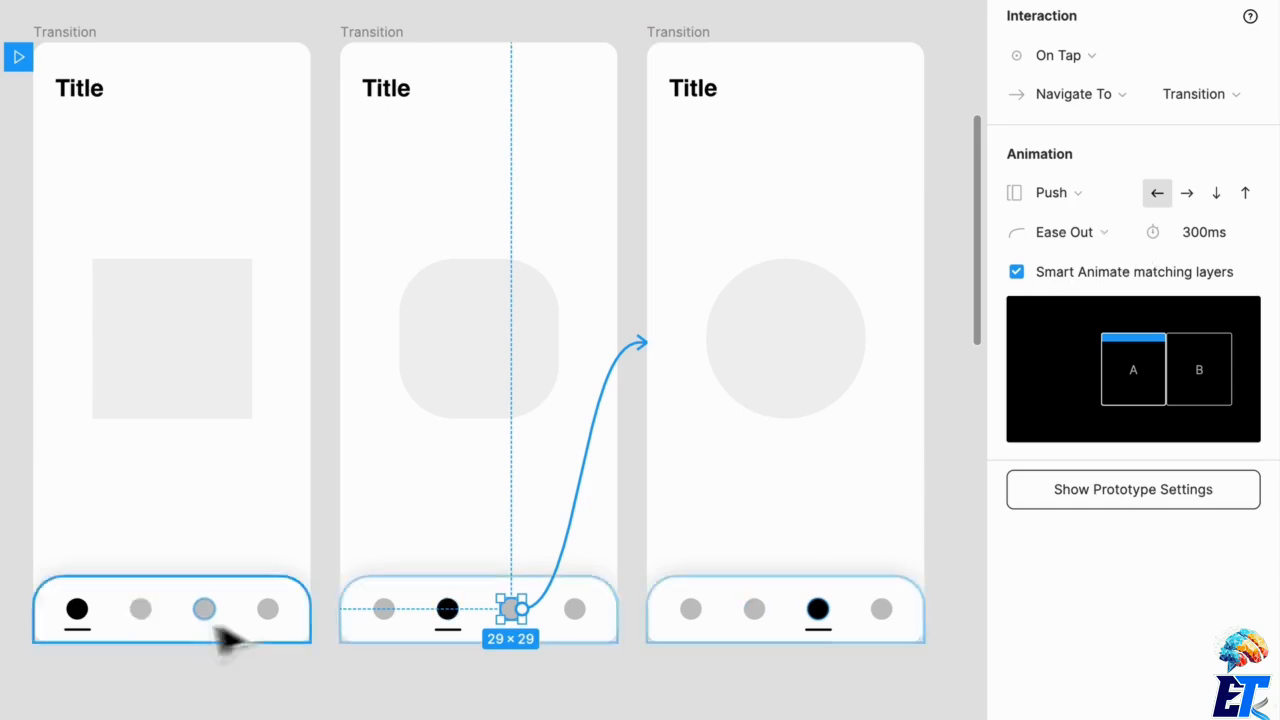
# Step: Compare with the square frame's second-dot transition and set the duration of the rounded-square frame's third-dot transition to 500 ms
pyautogui.click(148, 617)
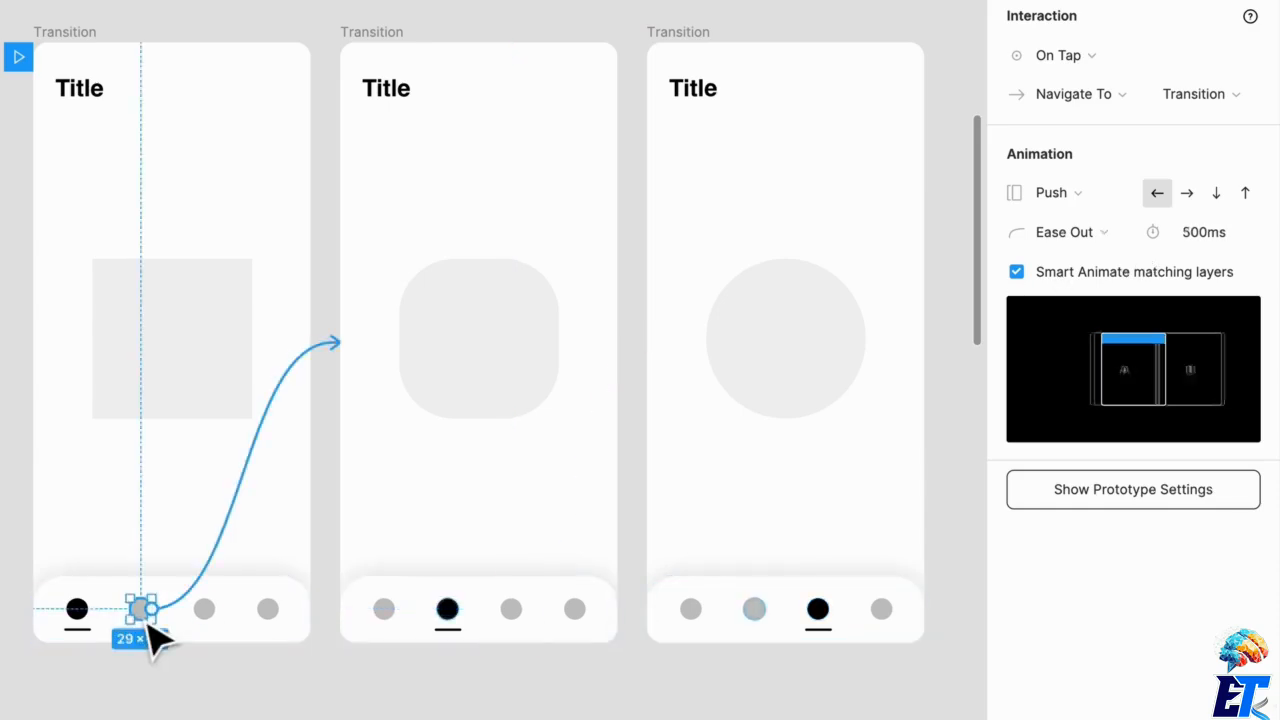
pyautogui.click(512, 633)
pyautogui.click(511, 609)
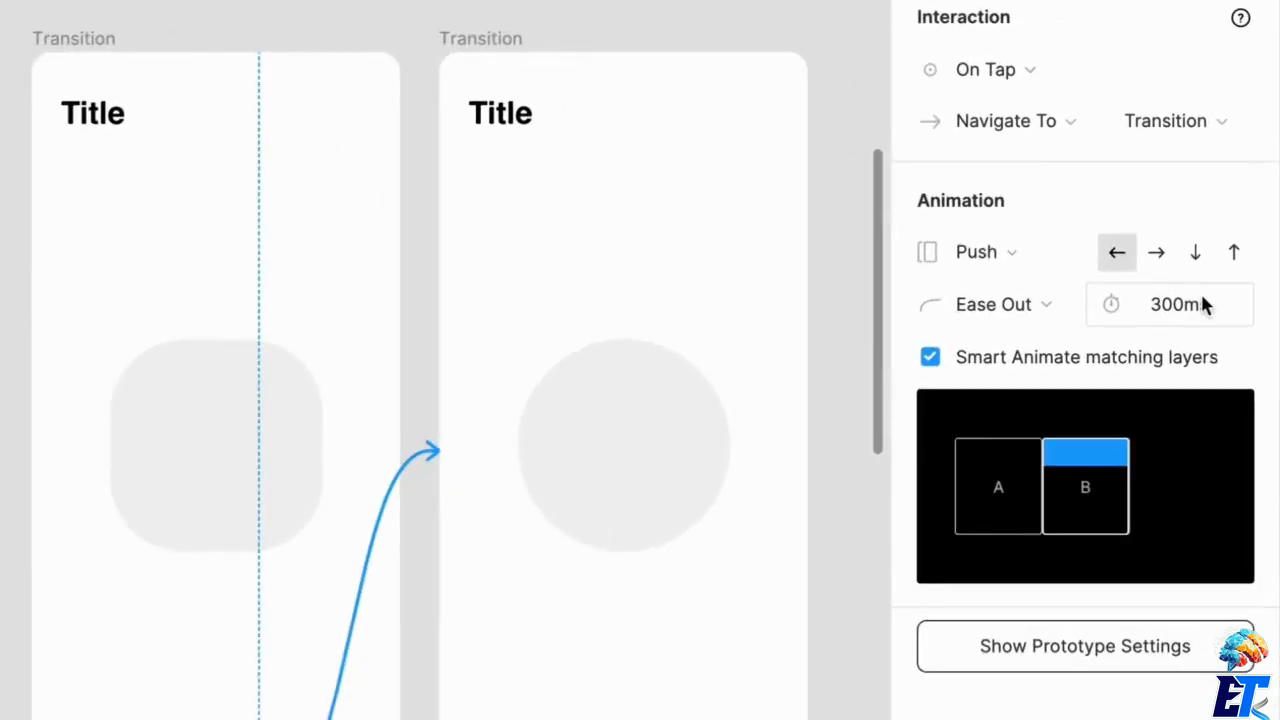
pyautogui.click(1202, 298)
pyautogui.press('BackSpace')
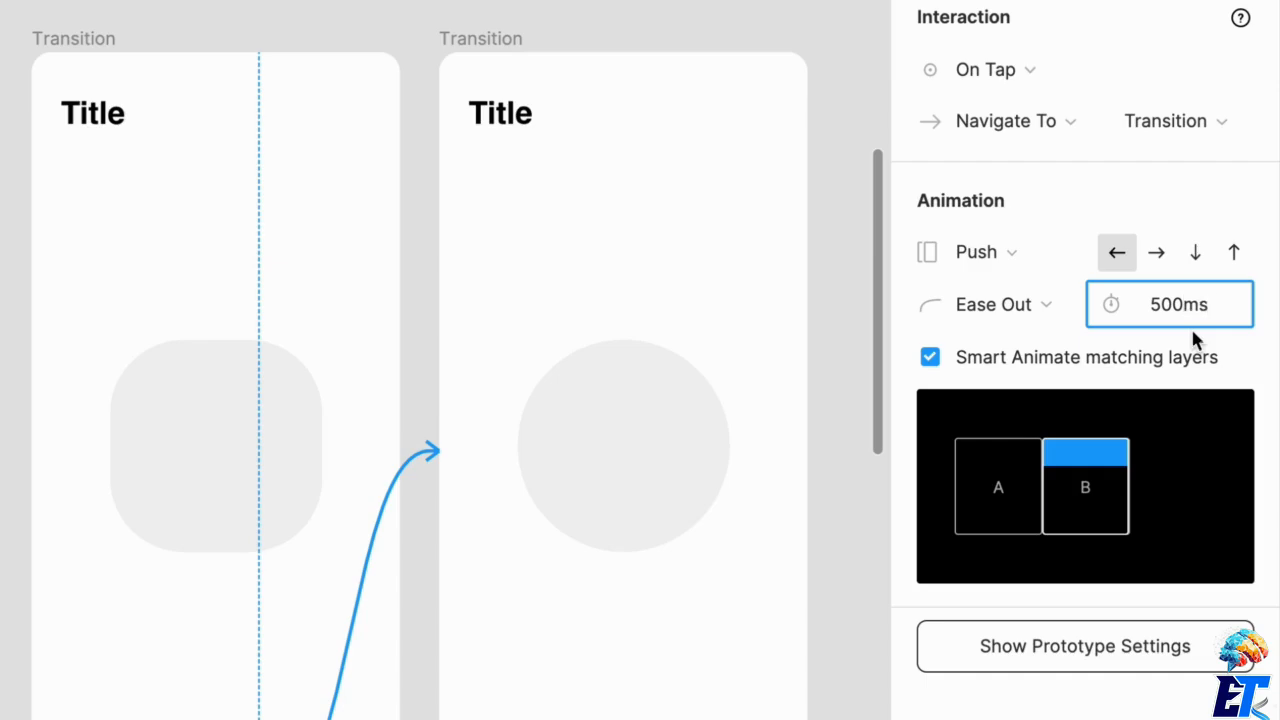
pyautogui.press('Return')
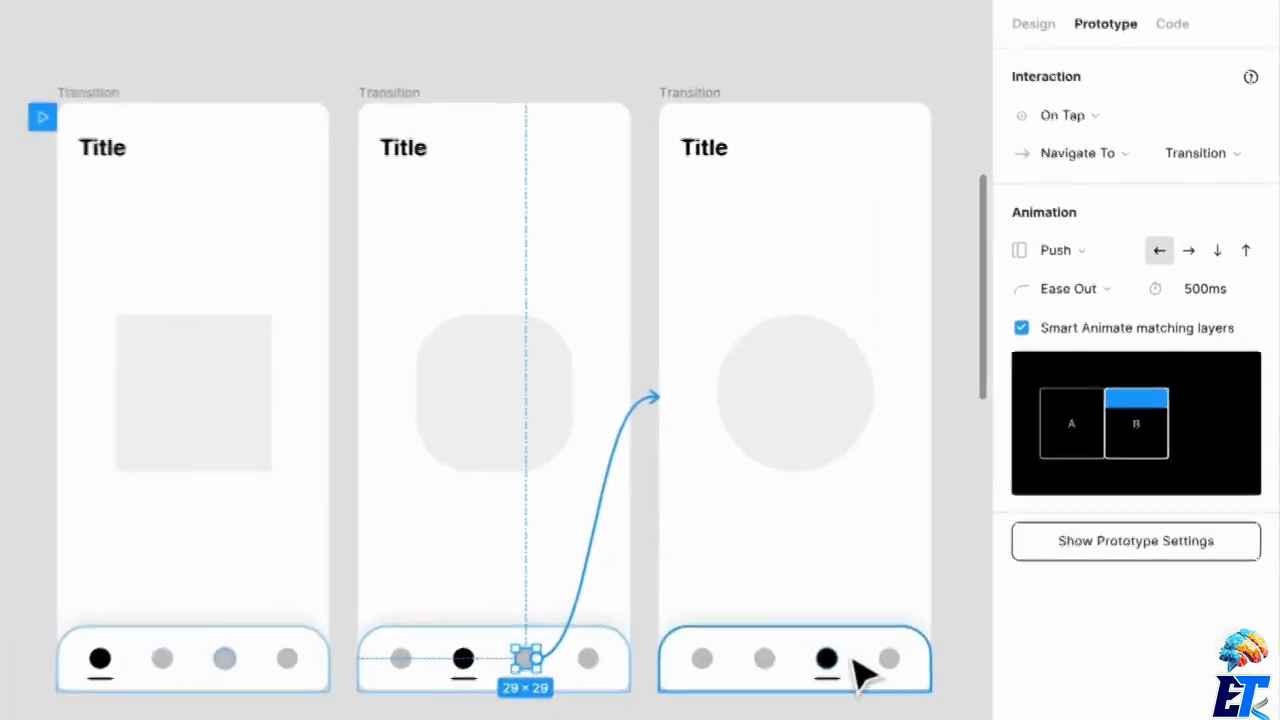
# Step: Link the circle frame's second navigation dot to the rounded-square frame and its first dot to the square frame
pyautogui.click(771, 655)
pyautogui.moveTo(780, 655); pyautogui.dragTo(630, 560)
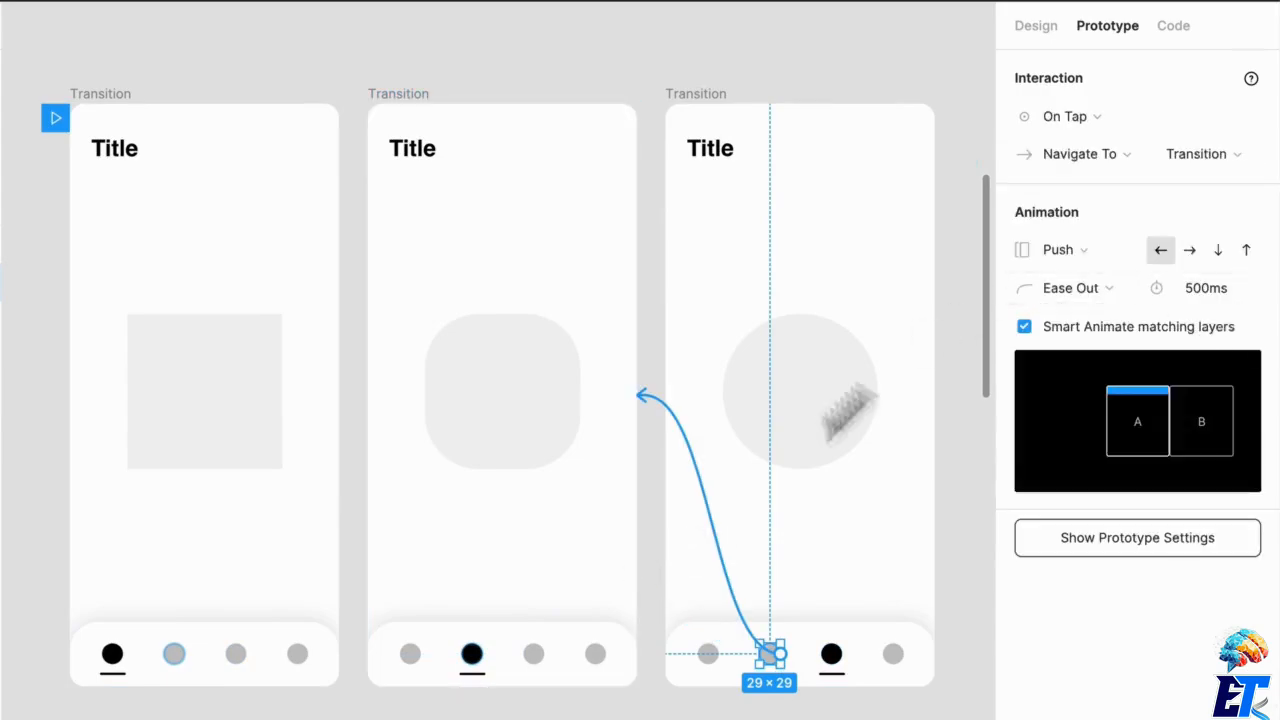
pyautogui.click(722, 662)
pyautogui.moveTo(719, 655); pyautogui.dragTo(255, 550)
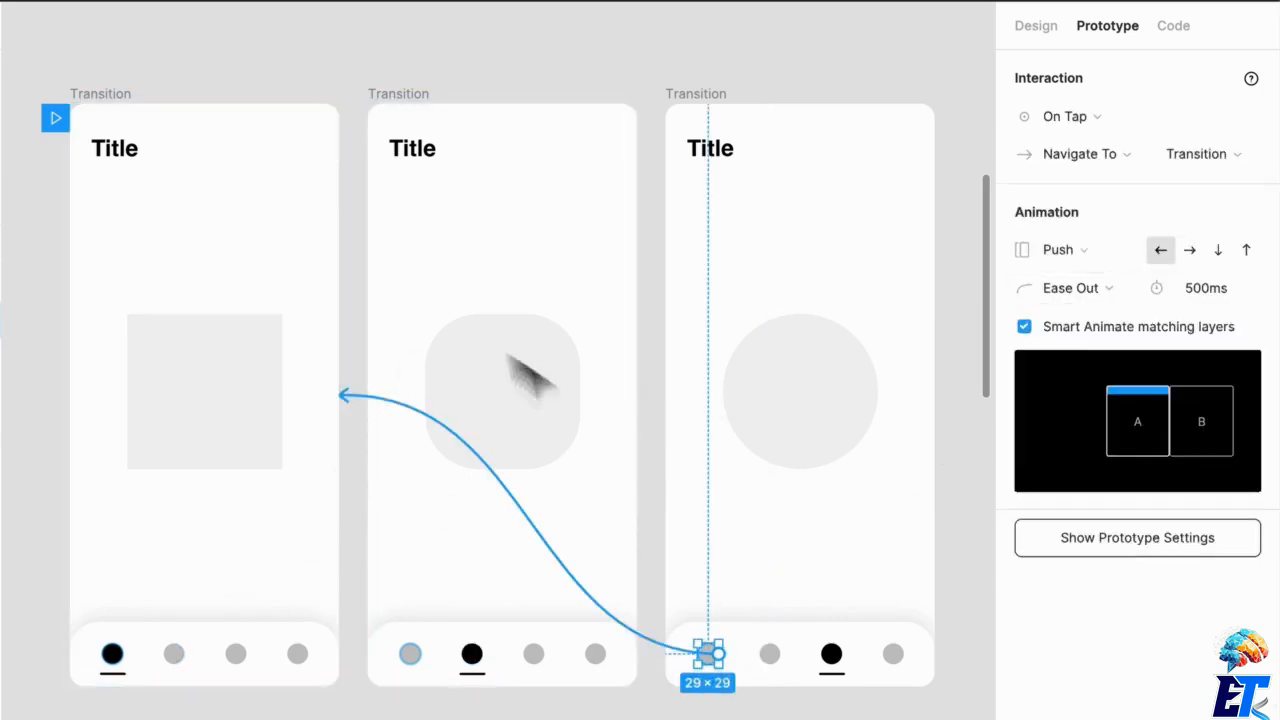
# Step: Link the rounded-square frame's first navigation dot to the square frame and the square frame's third dot to the circle frame
pyautogui.click(411, 655)
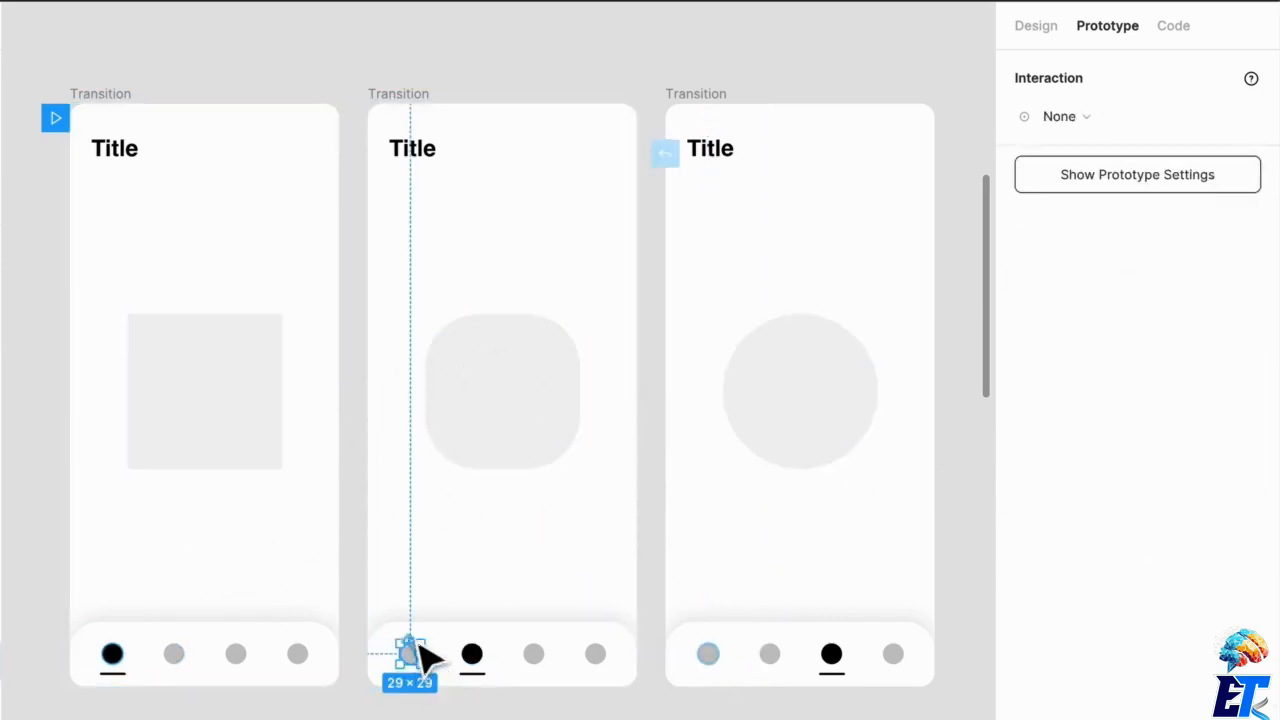
pyautogui.moveTo(422, 654); pyautogui.dragTo(229, 600)
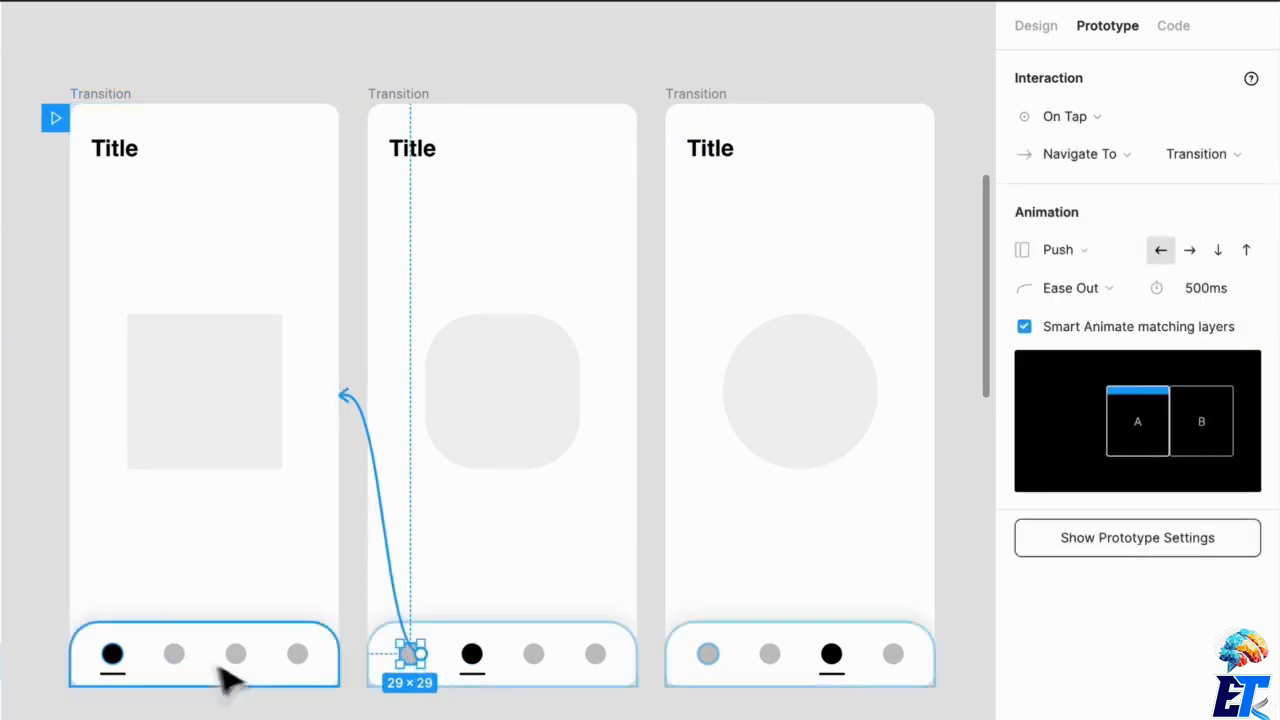
pyautogui.click(236, 654)
pyautogui.moveTo(247, 655); pyautogui.dragTo(740, 664)
pyautogui.click(525, 692)
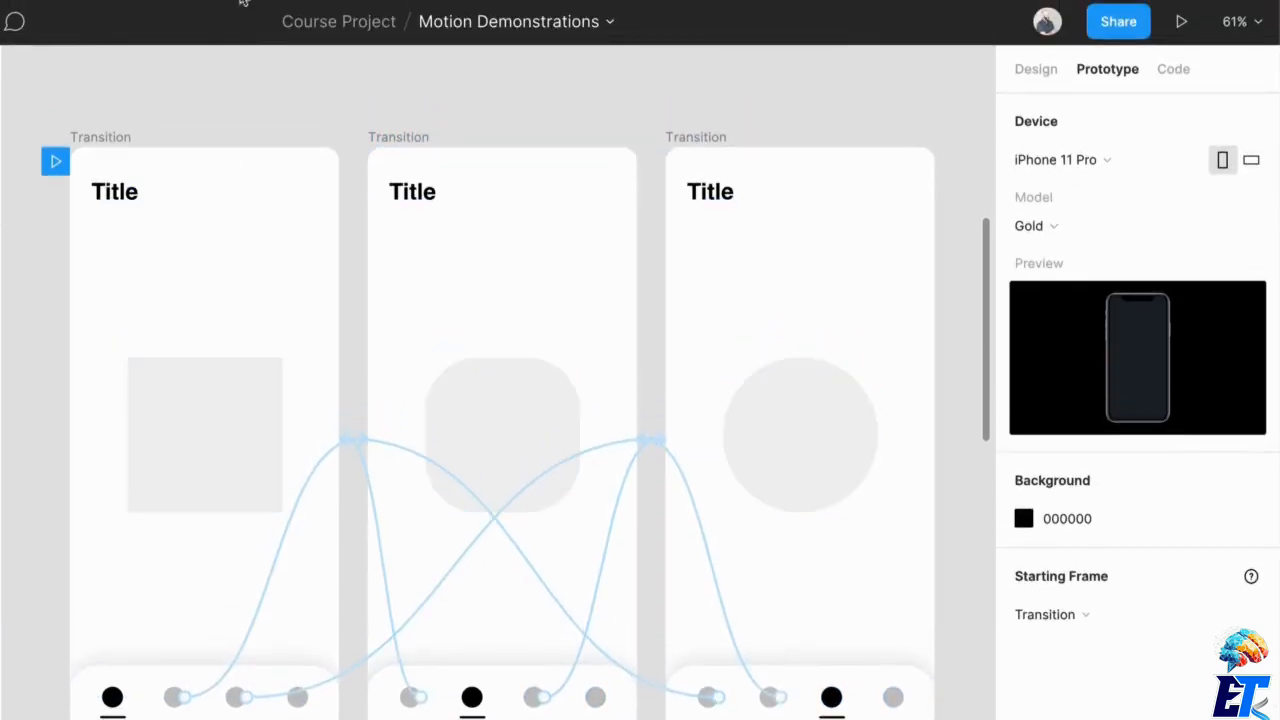
# Step: Preview the prototype and switch between the three screens with the navigation dots to examine the Push transitions
pyautogui.click(1181, 21)
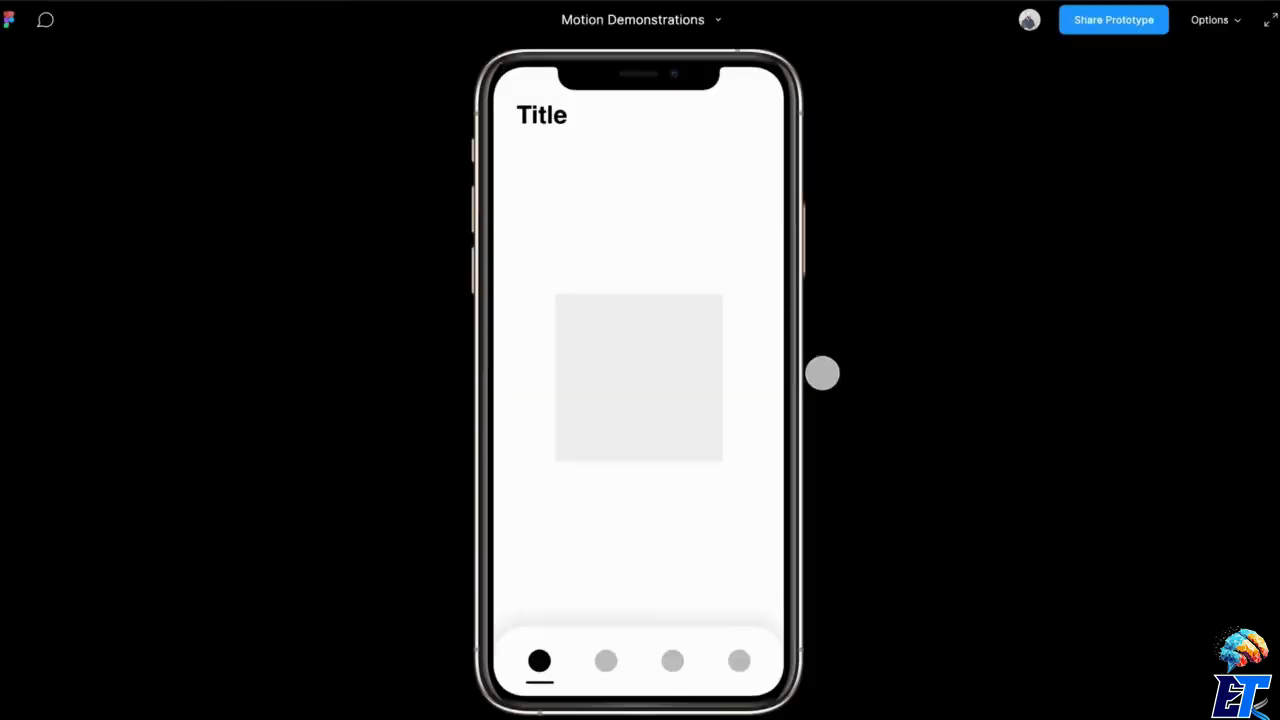
pyautogui.click(694, 363)
pyautogui.click(605, 655)
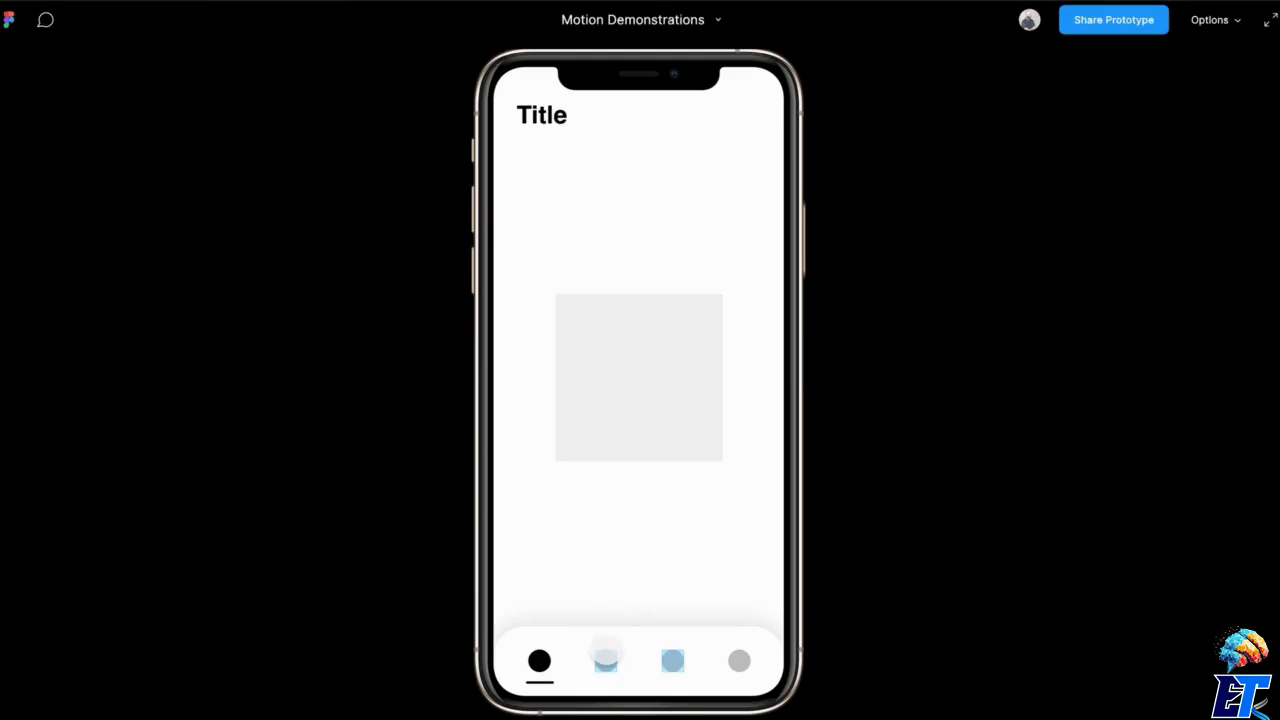
pyautogui.click(605, 660)
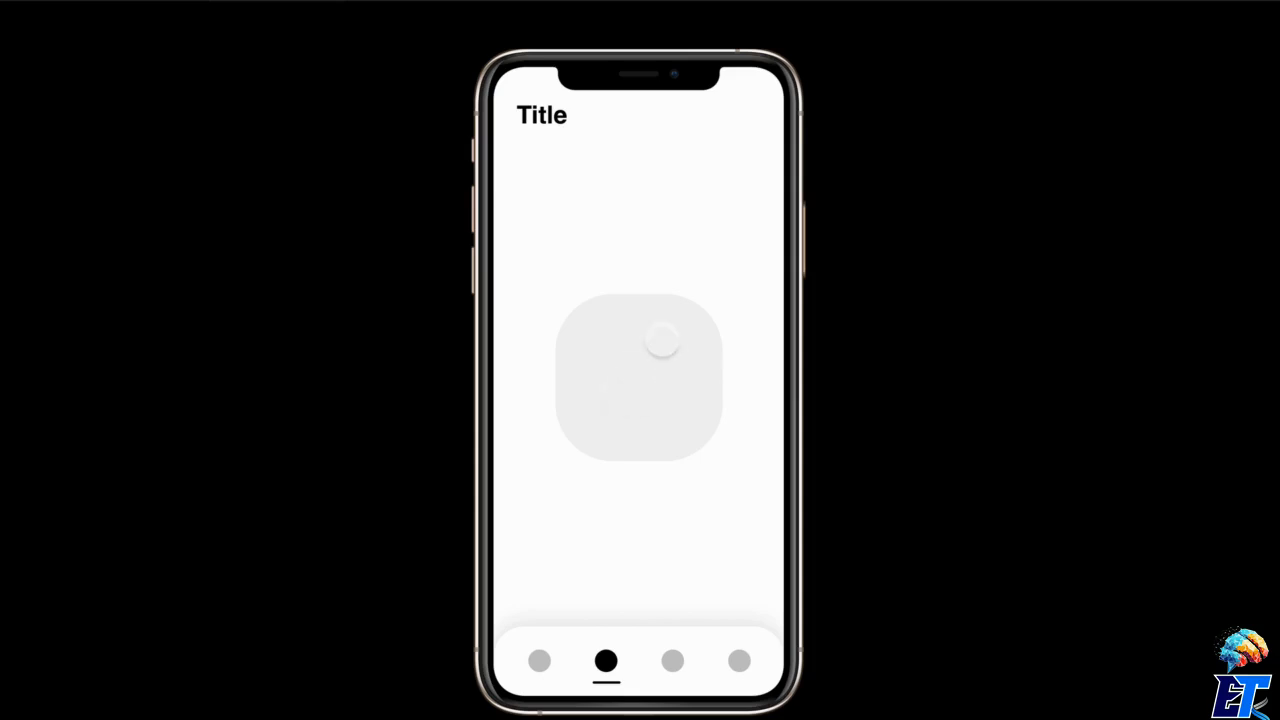
pyautogui.click(539, 661)
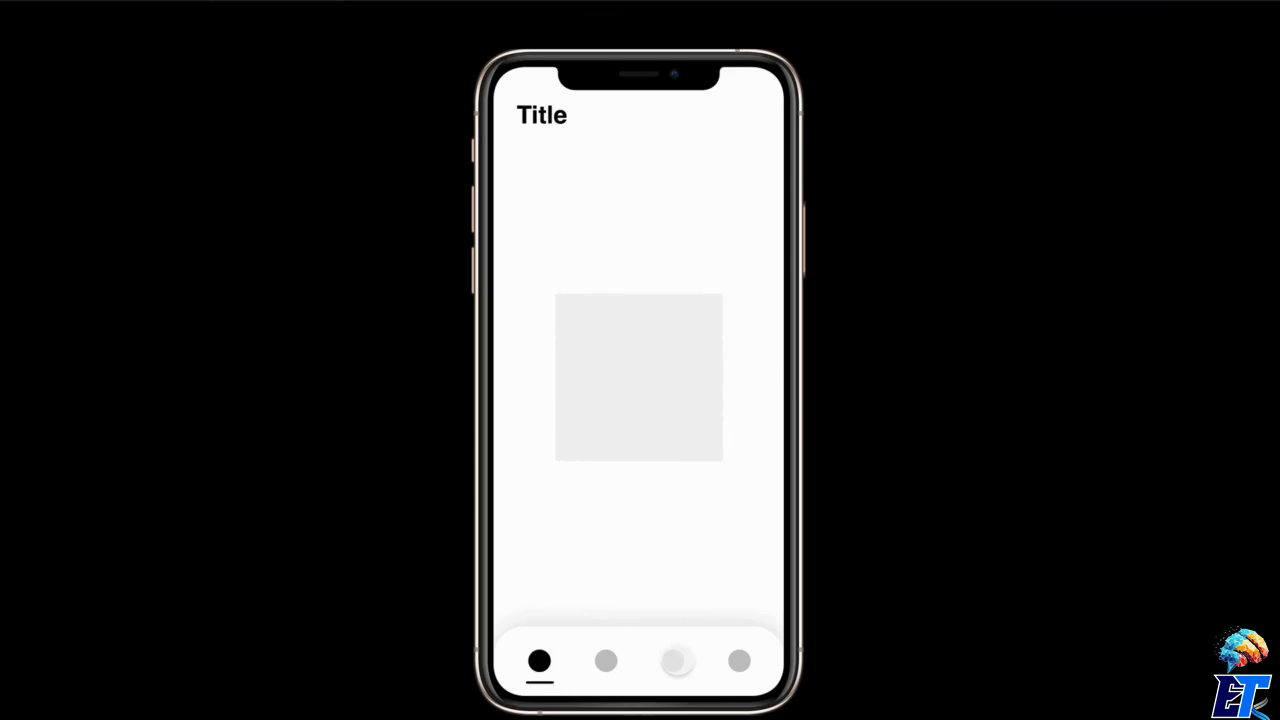
pyautogui.click(673, 661)
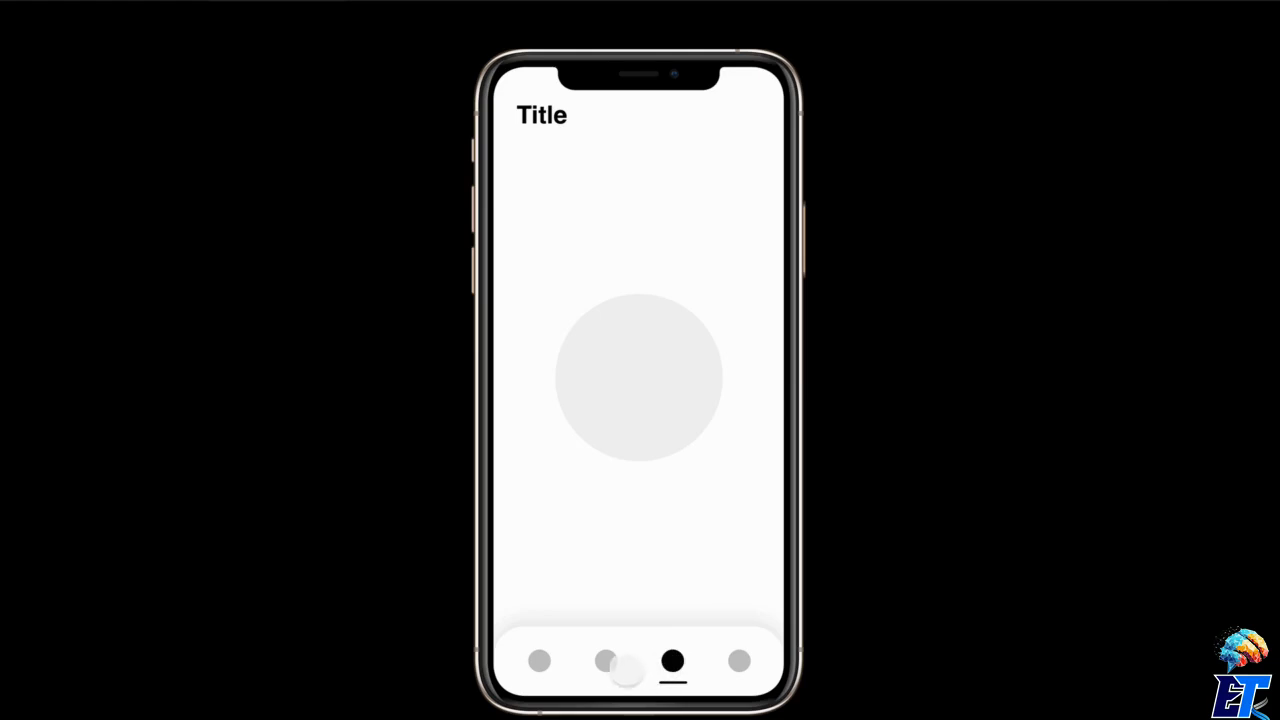
pyautogui.click(606, 661)
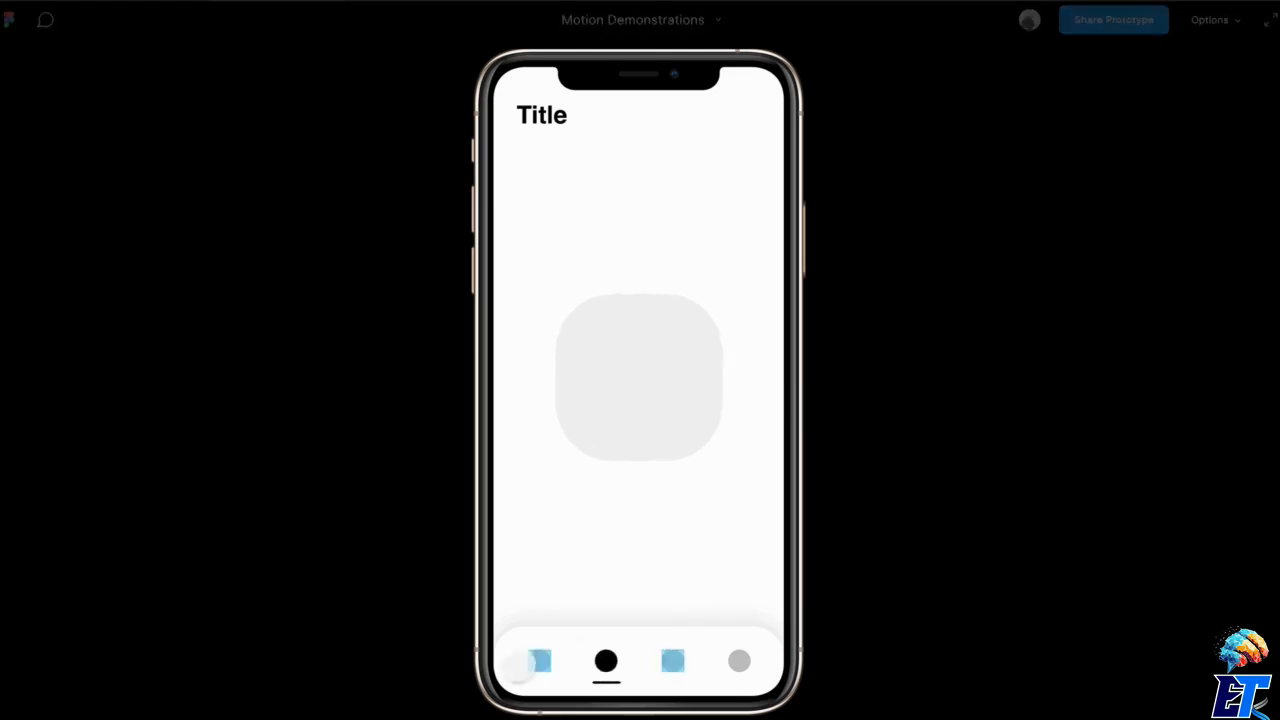
pyautogui.click(673, 661)
pyautogui.click(530, 664)
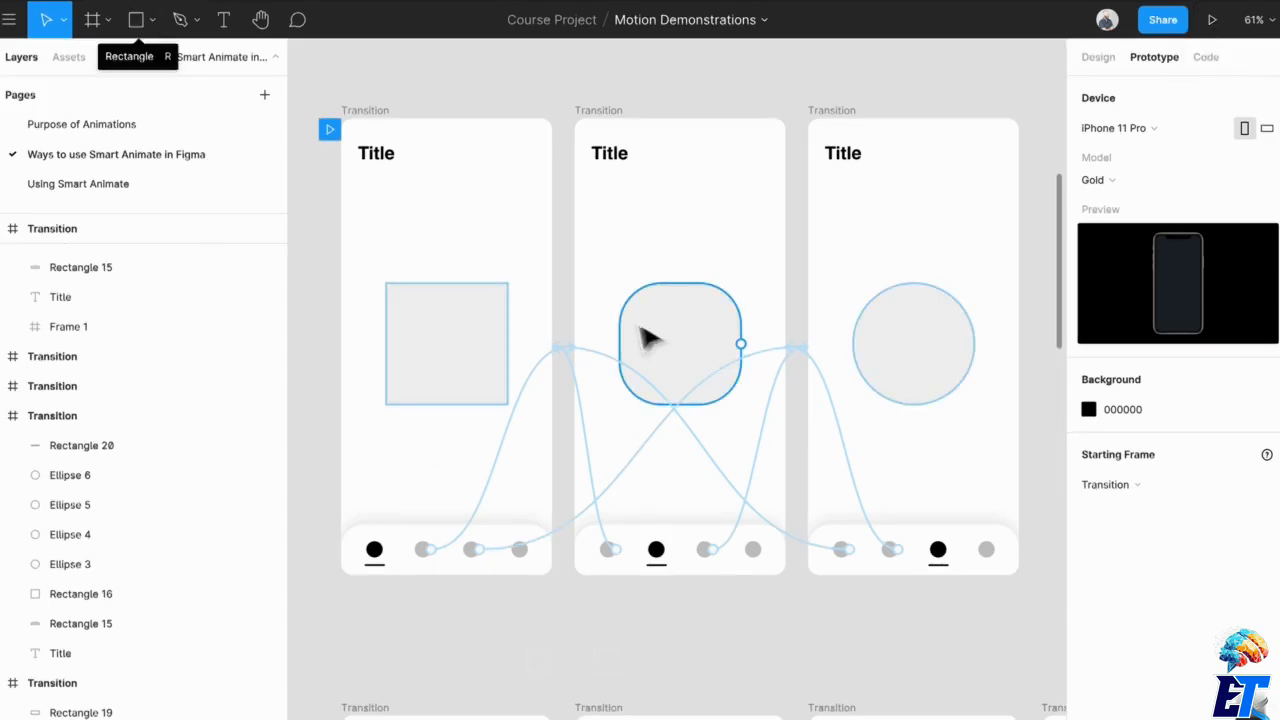
# Step: Rename the rounded square's layer in the second Transition frame as "square 2"
pyautogui.click(658, 325)
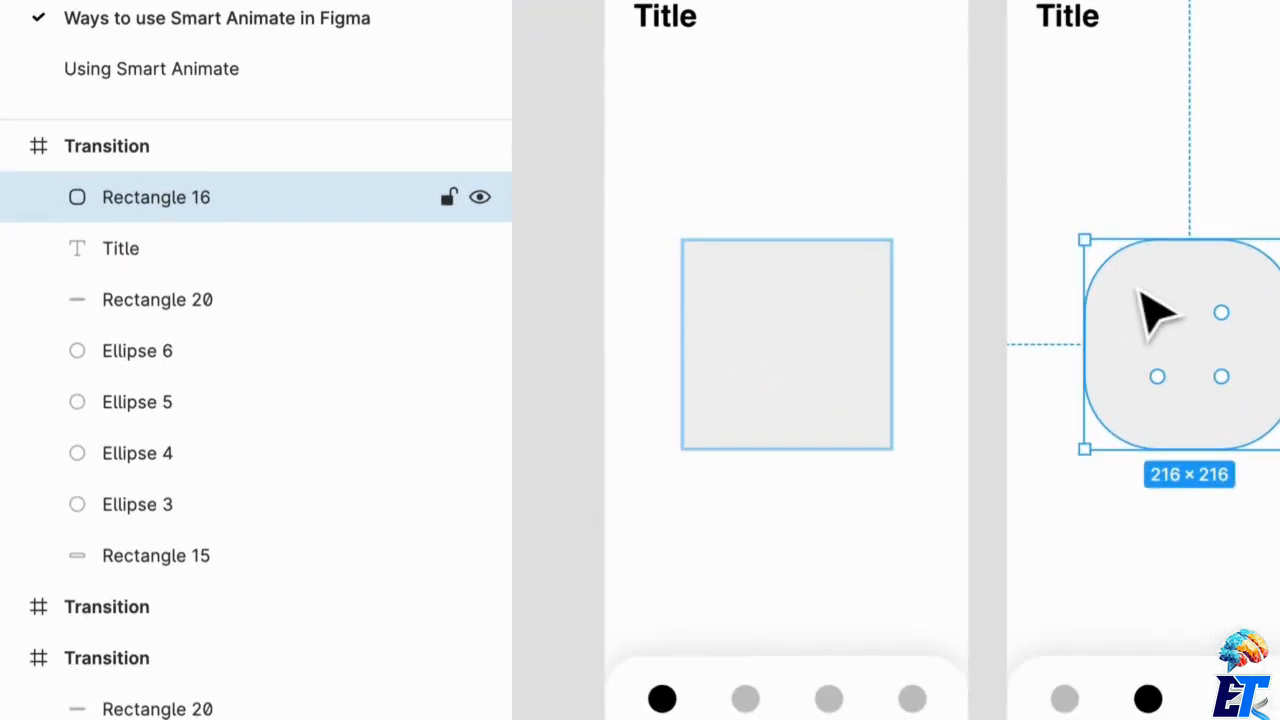
pyautogui.hotkey('ctrl', 'r')
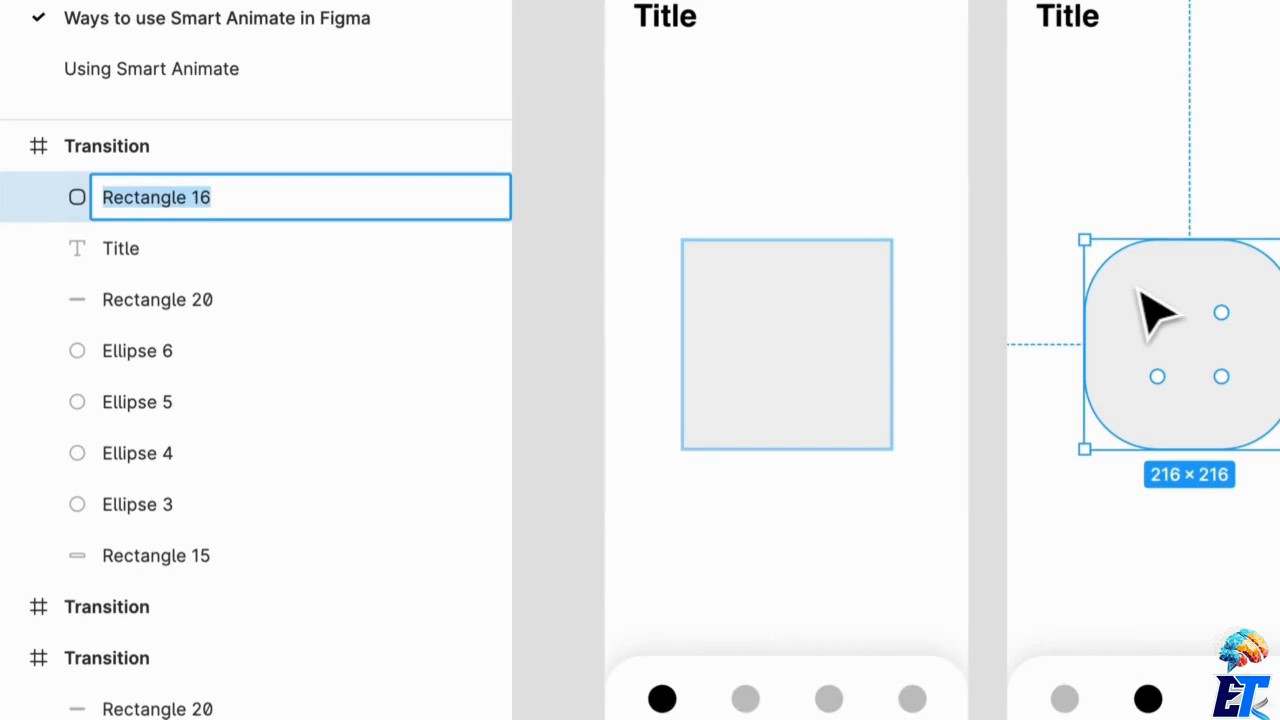
pyautogui.write('square 2')
pyautogui.press('Return')
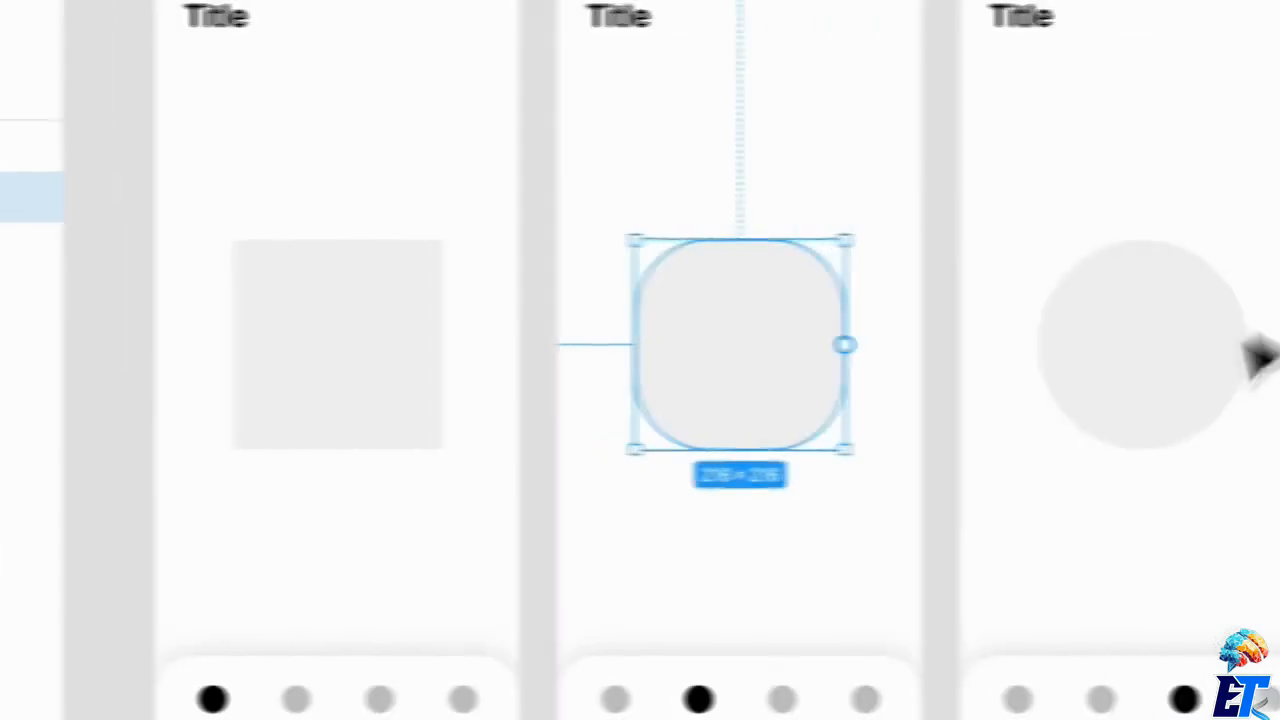
# Step: Rename the circle's layer in the third Transition frame as "circle 3"
pyautogui.click(1209, 346)
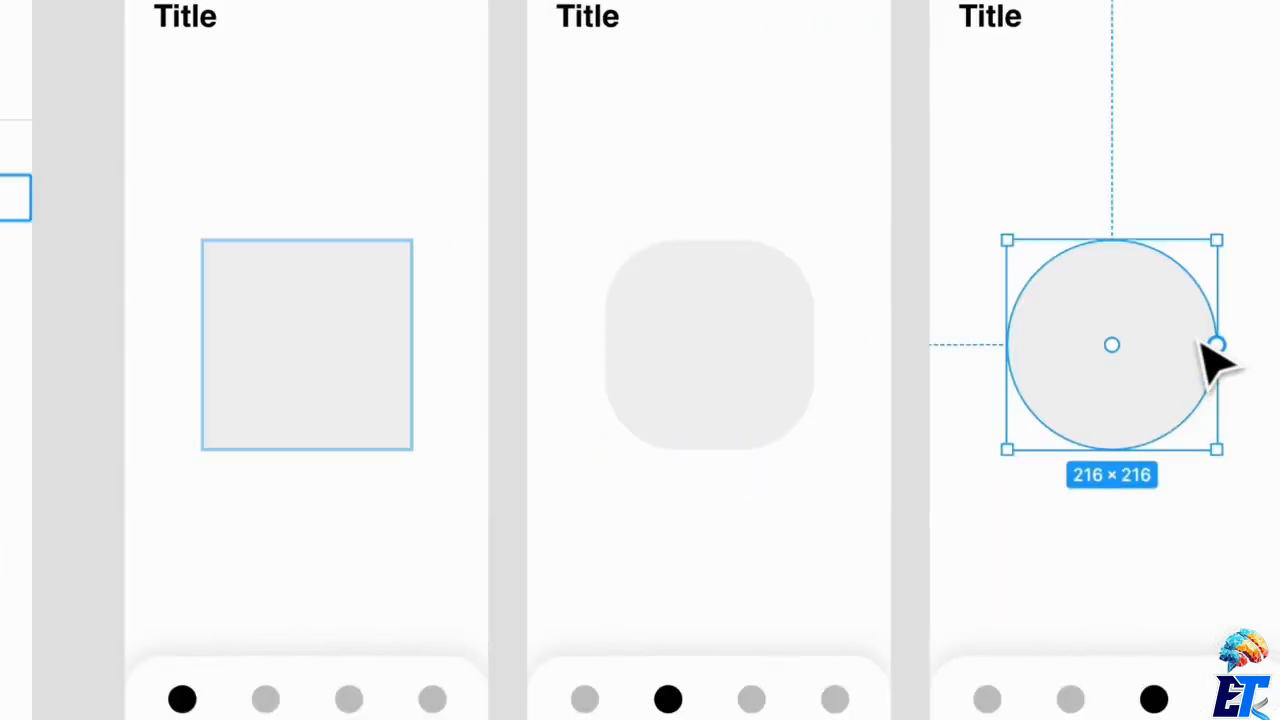
pyautogui.write('circle')
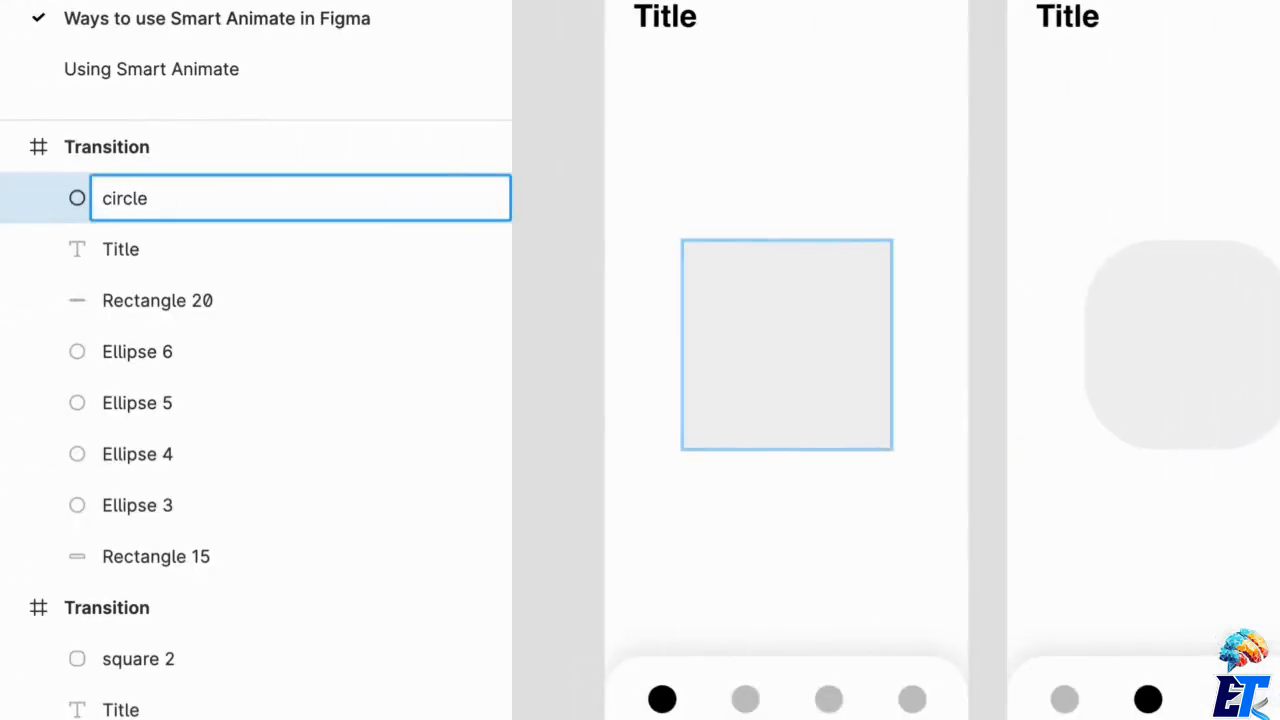
pyautogui.write(' 3')
pyautogui.press('Return')
# Step: Rename the square's layer in the first Transition frame as "square 1"
pyautogui.click(777, 375)
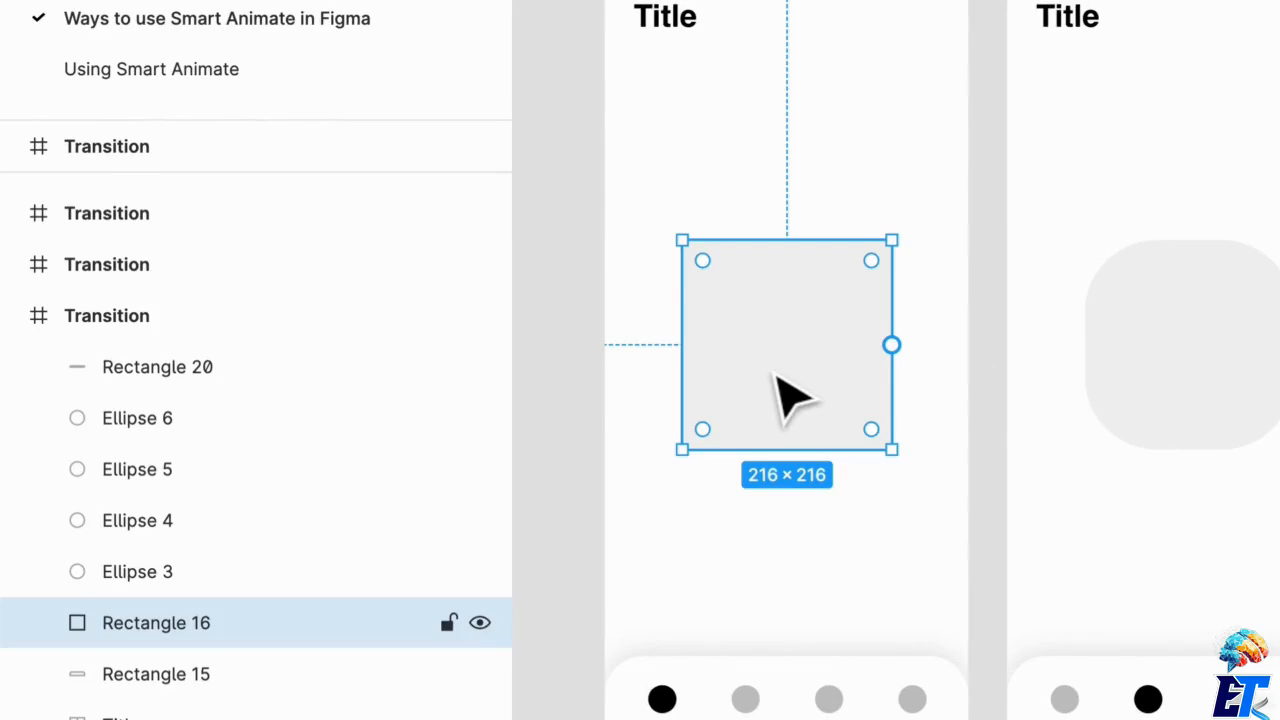
pyautogui.hotkey('ctrl', 'r')
pyautogui.write('s')
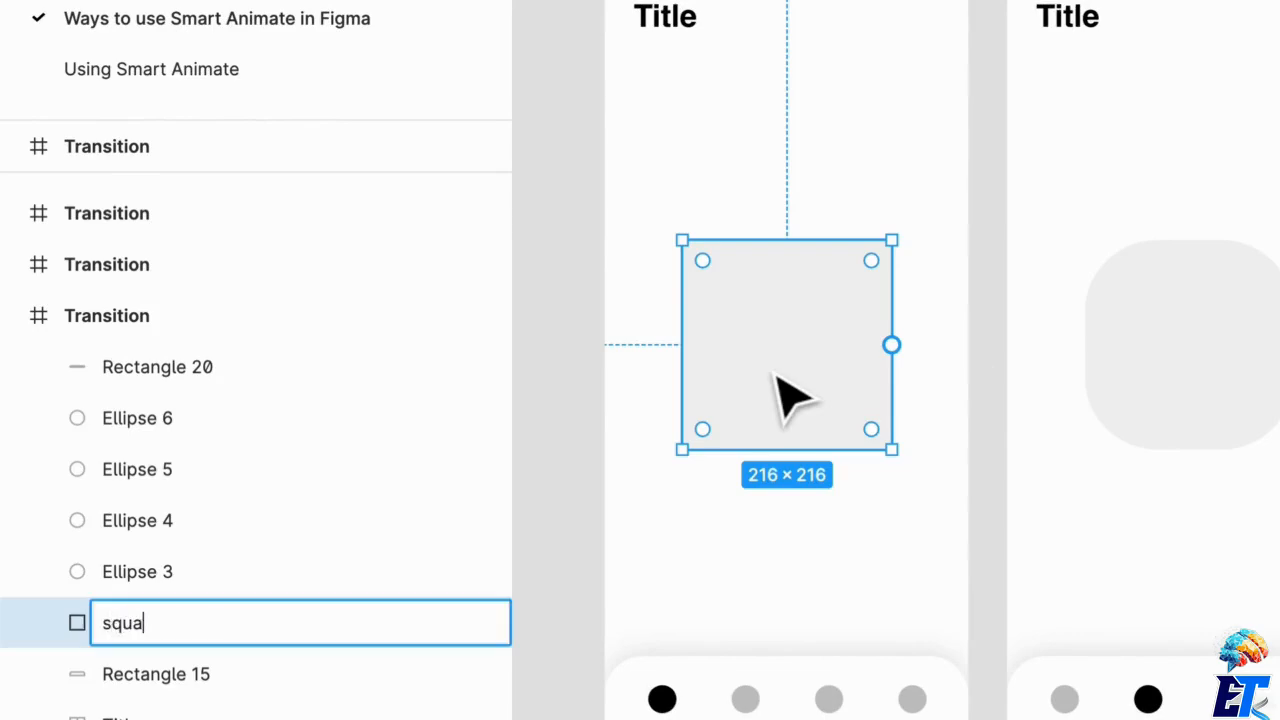
pyautogui.press('Return')
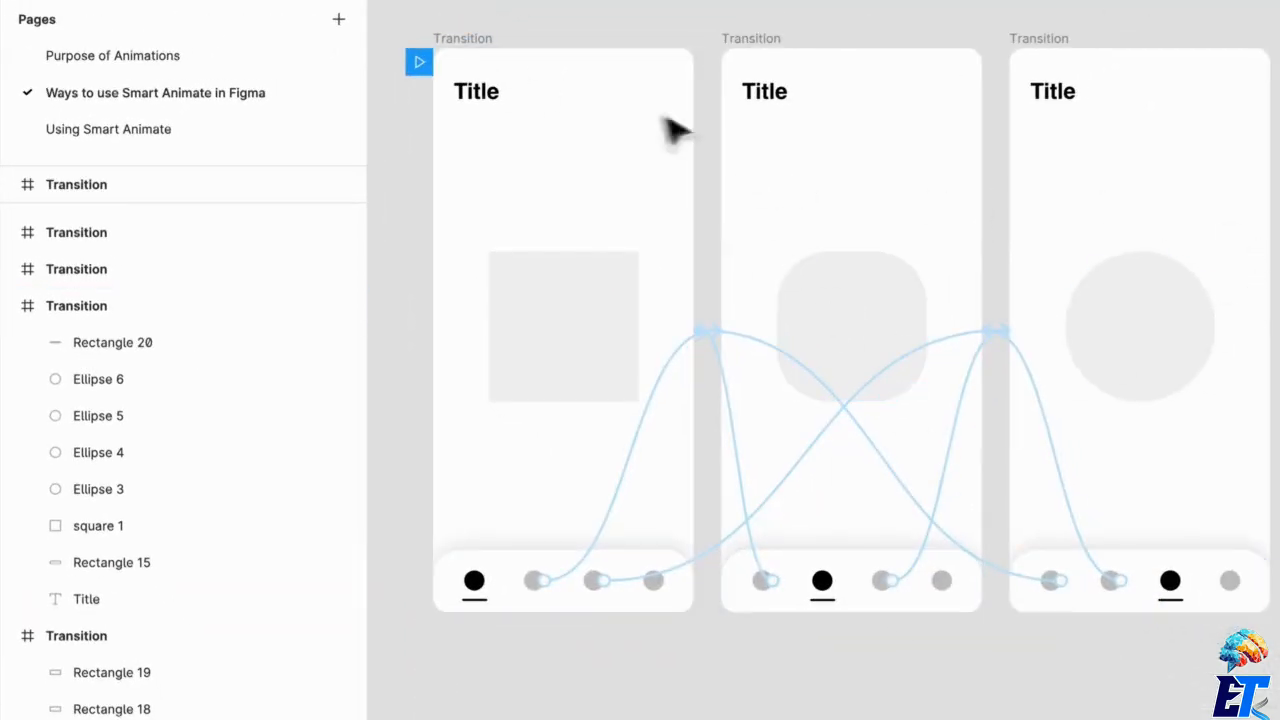
# Step: Change the title texts of the three Transition frames to "Square", "Rounded Square" and "Circle", matching their shapes
pyautogui.click(497, 112)
pyautogui.doubleClick(481, 92)
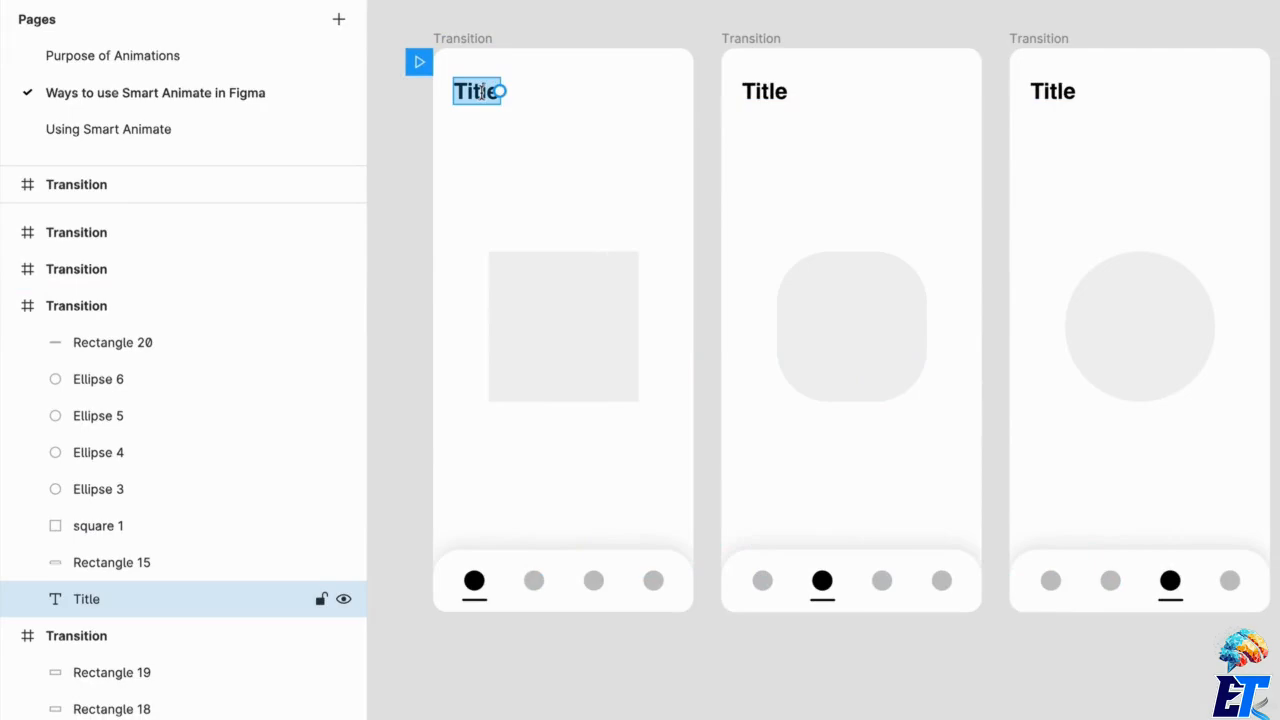
pyautogui.write('SQ')
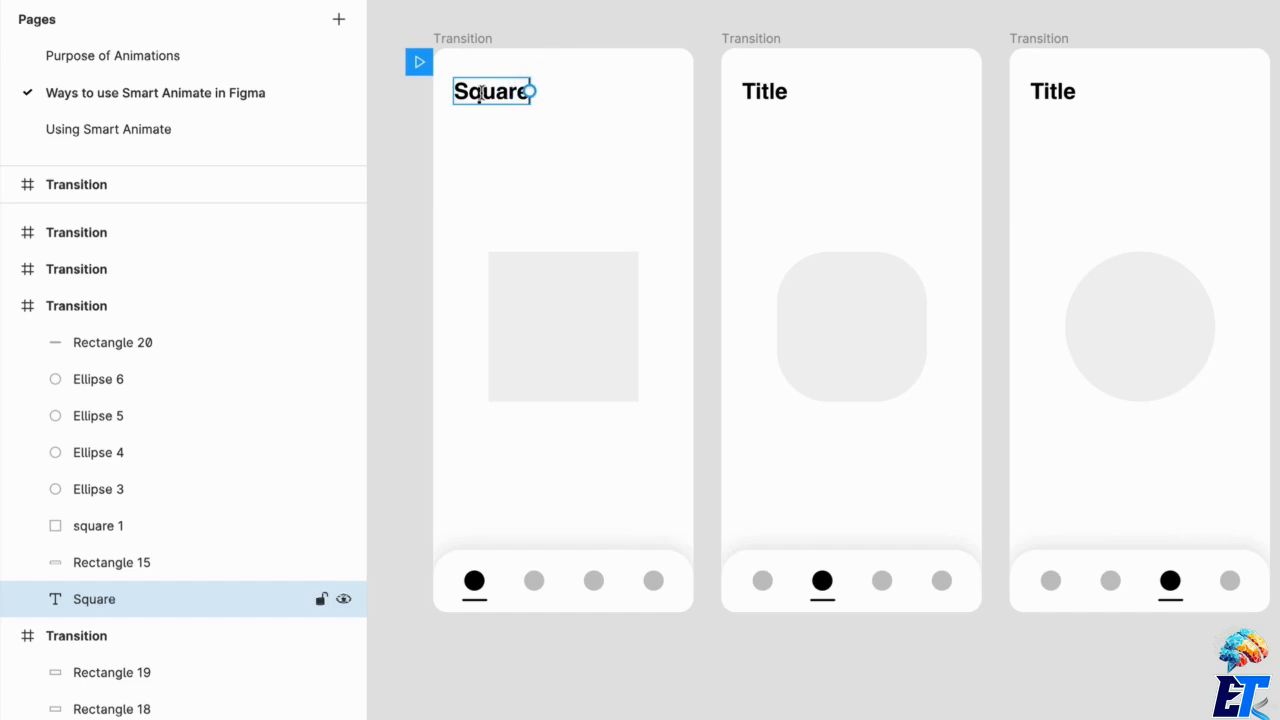
pyautogui.click(778, 92)
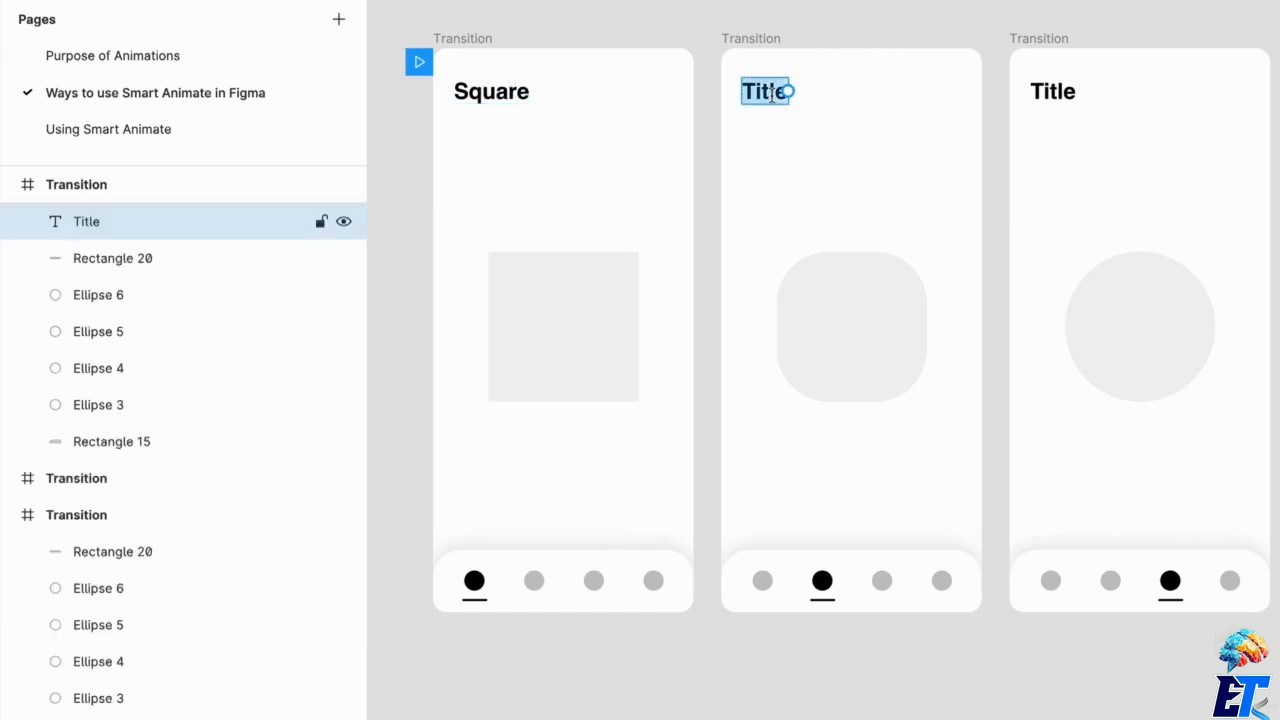
pyautogui.write('Rounded Square')
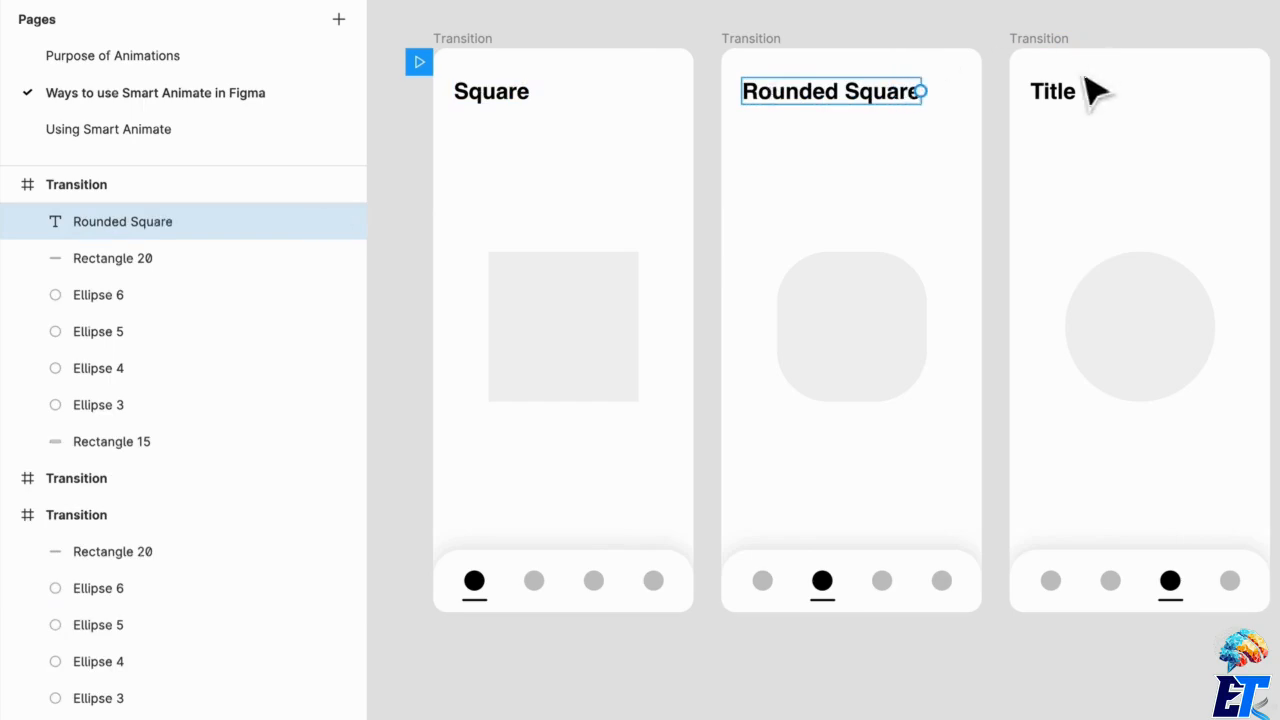
pyautogui.click(1070, 95)
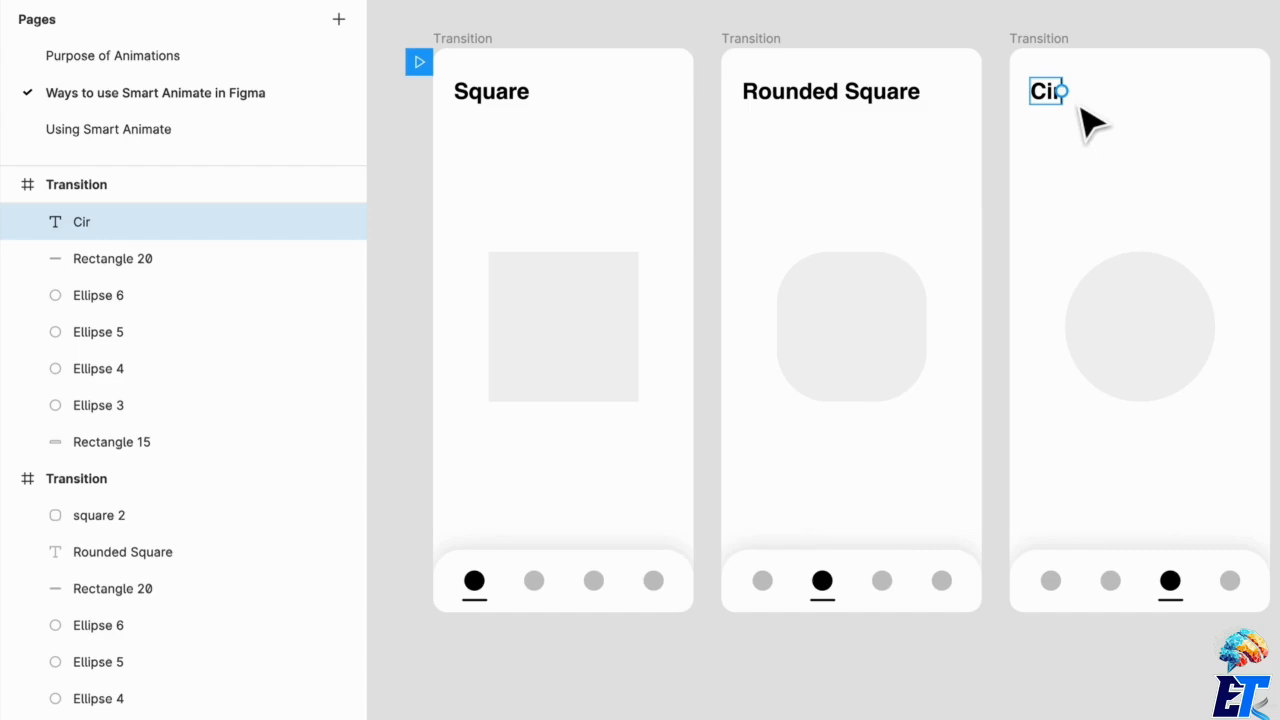
pyautogui.press('Escape')
pyautogui.click(1127, 187)
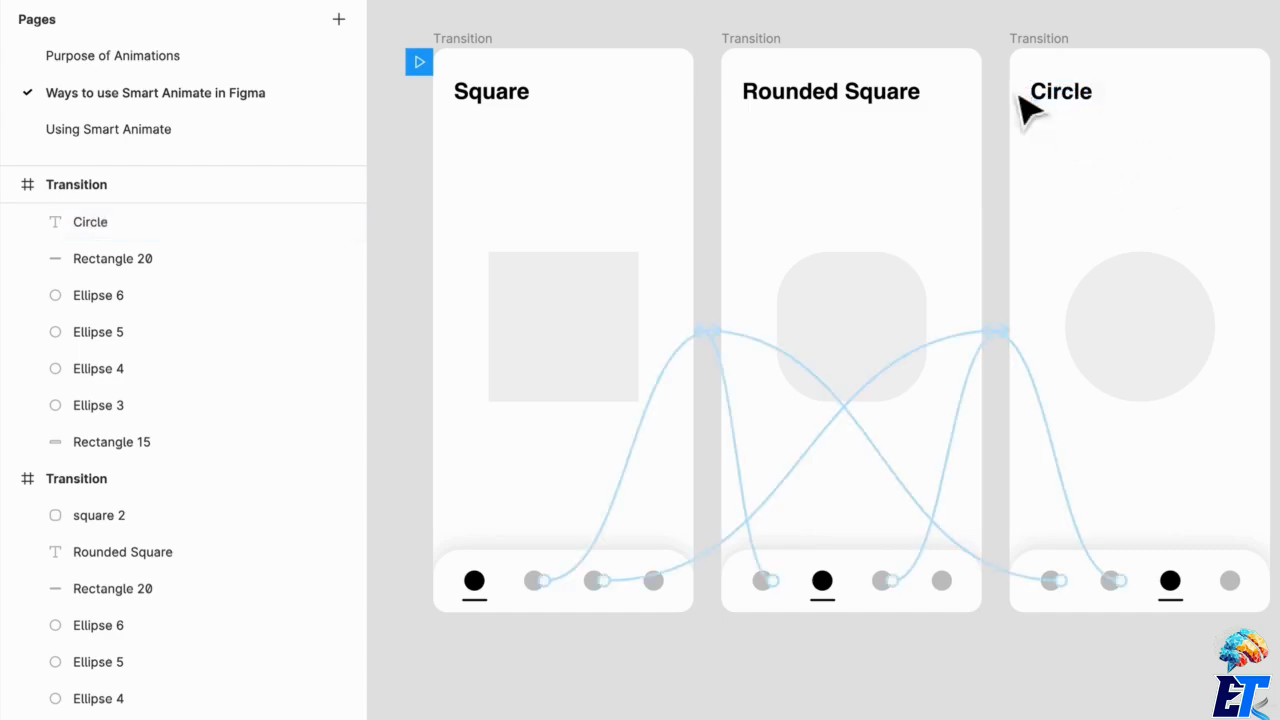
# Step: Batch rename the three title text layers as "Text" followed by an ascending number starting from 1
pyautogui.click(1040, 95)
pyautogui.keyDown('shift'); pyautogui.click(830, 95); pyautogui.keyUp('shift')
pyautogui.keyDown('shift'); pyautogui.click(505, 98); pyautogui.keyUp('shift')
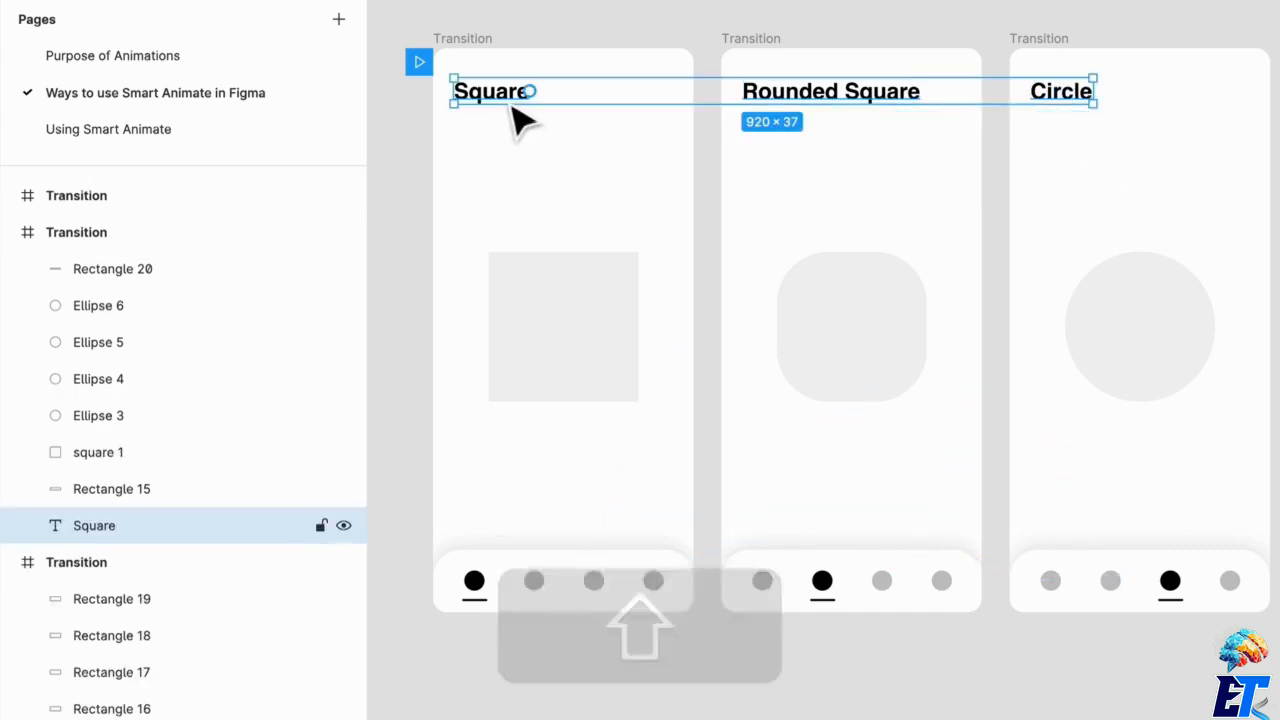
pyautogui.press('super+r')
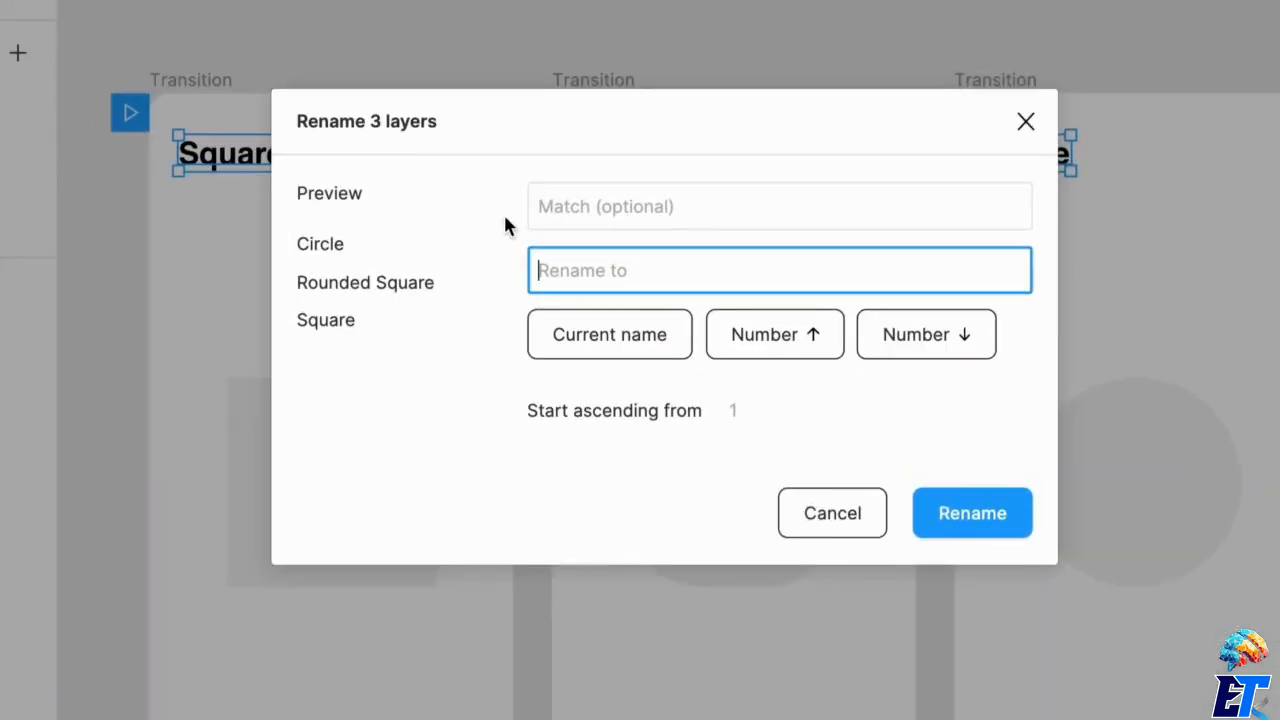
pyautogui.write('Text')
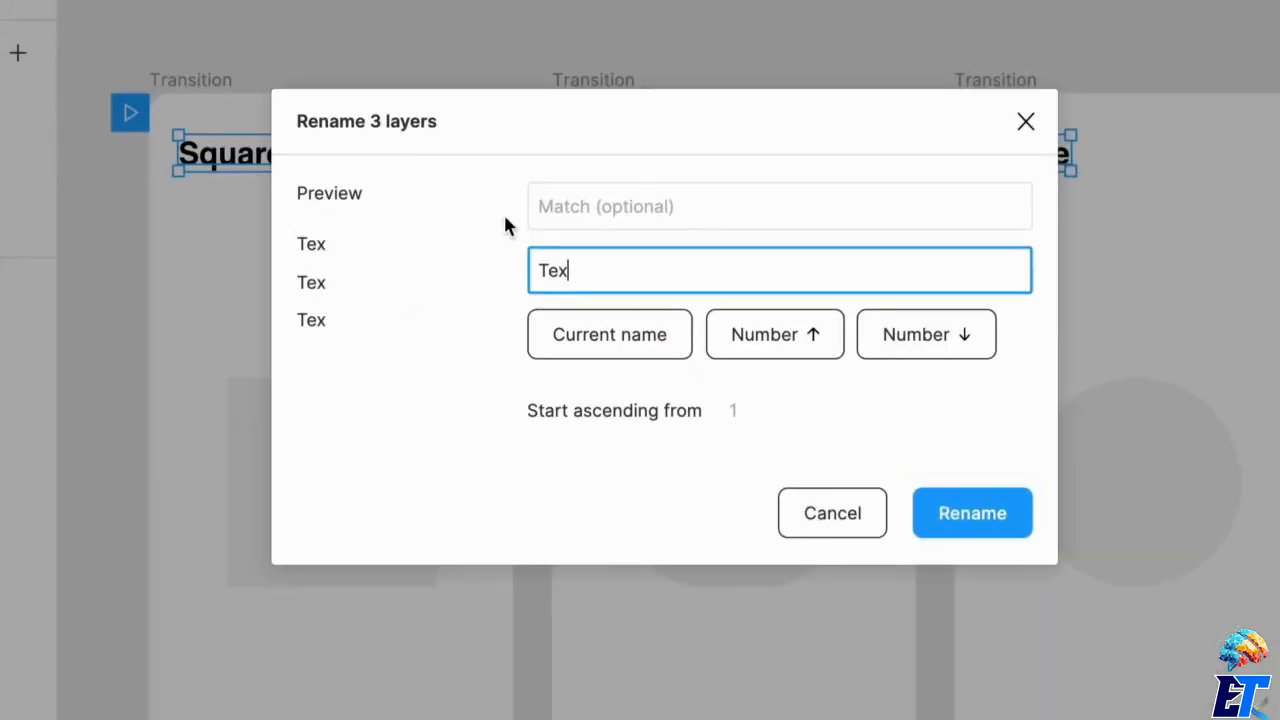
pyautogui.click(776, 350)
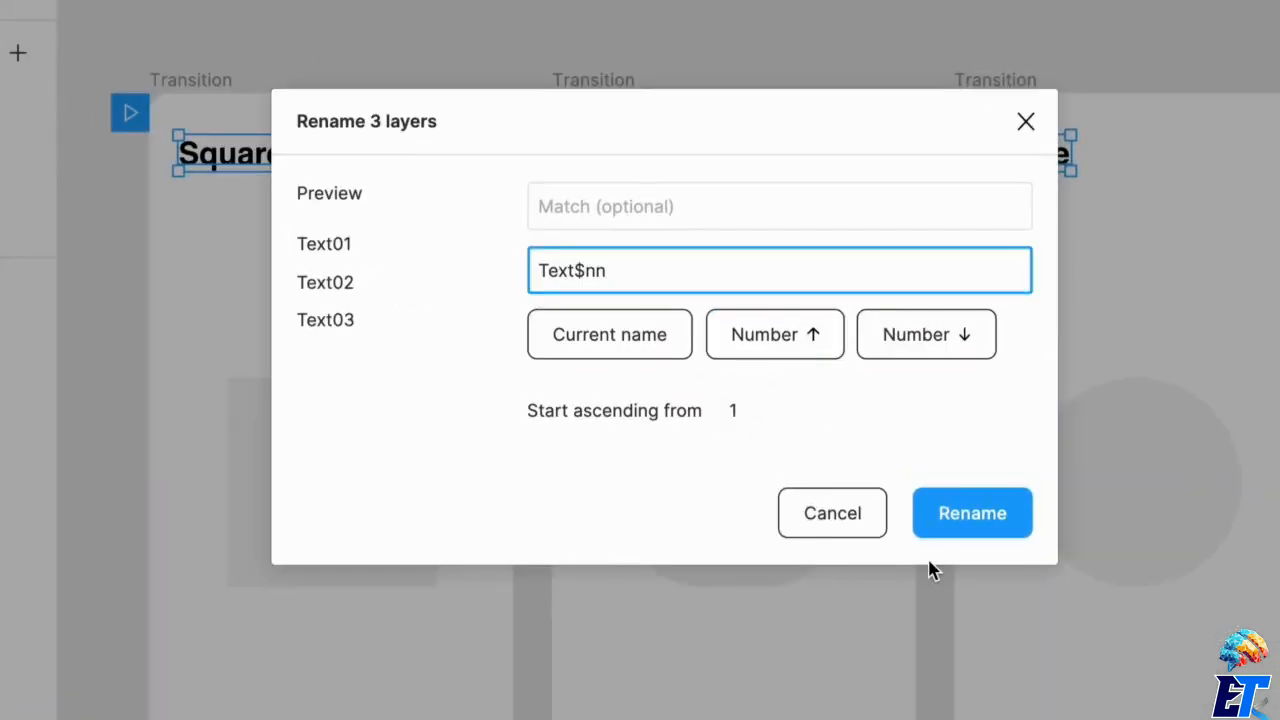
pyautogui.click(1008, 535)
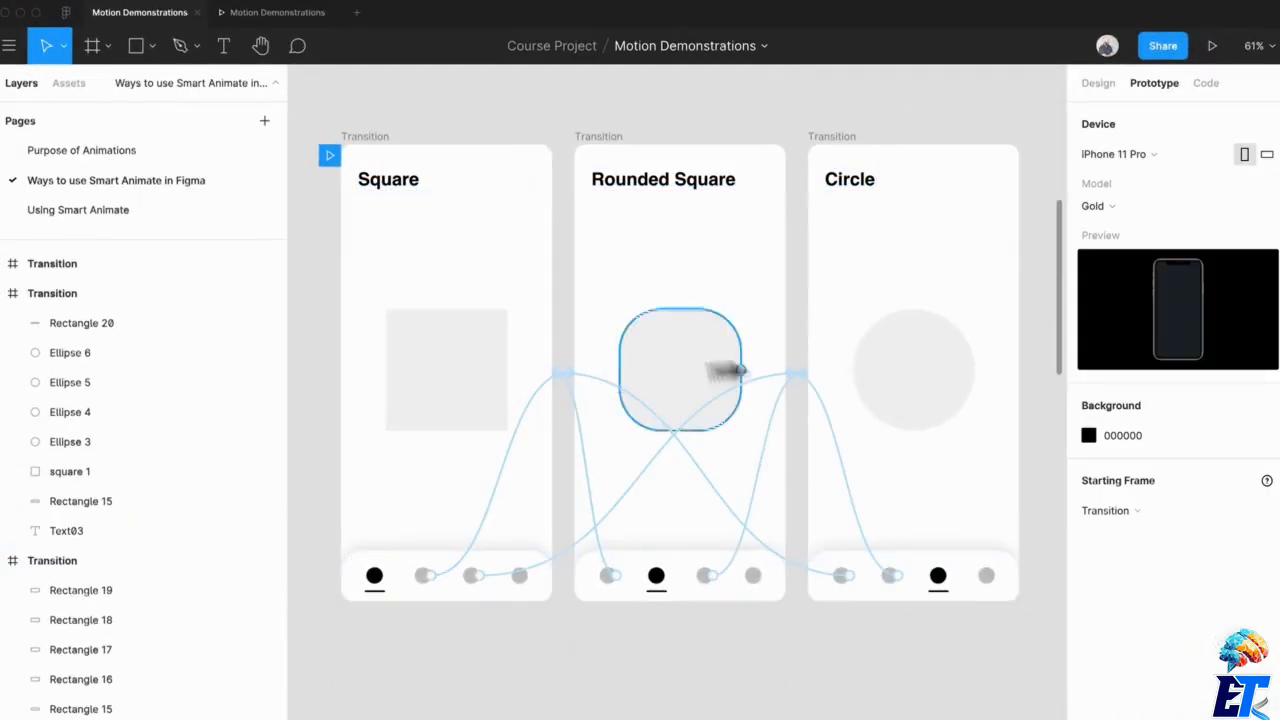
# Step: Restart the prototype preview and switch repeatedly between the three shape screens to examine how the renamed shapes and titles transition
pyautogui.click(930, 372)
pyautogui.click(685, 642)
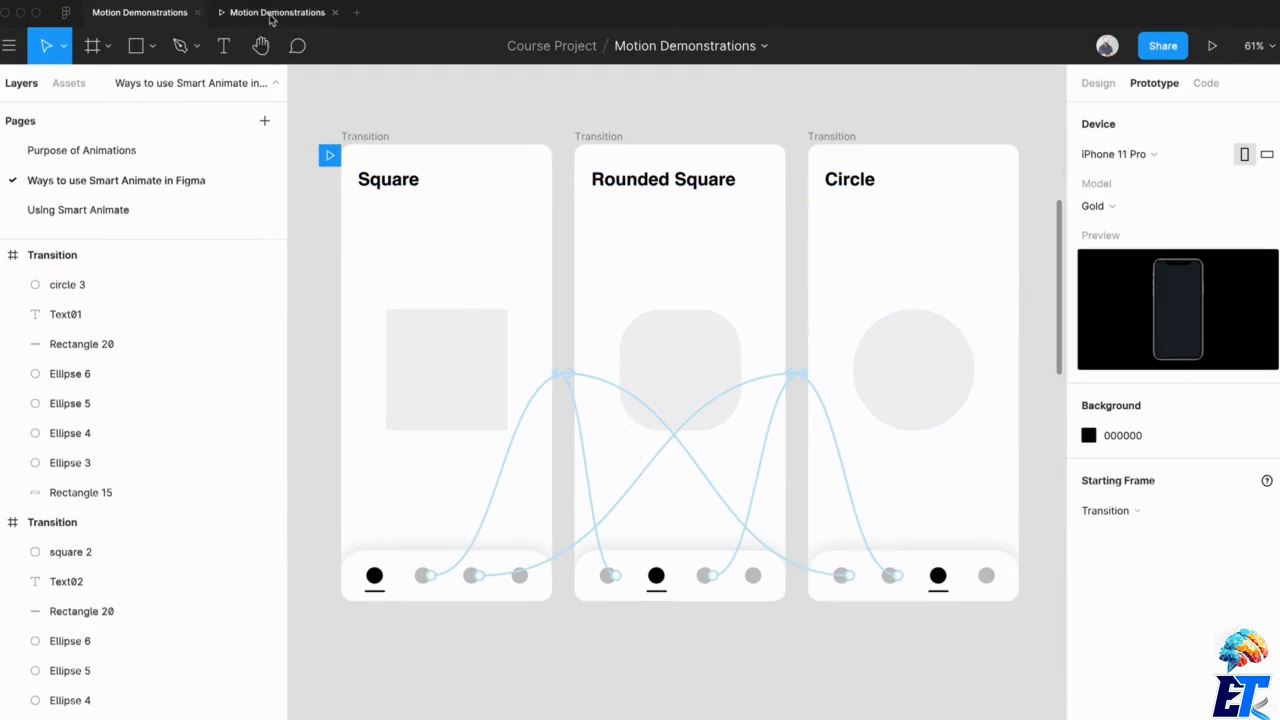
pyautogui.click(270, 14)
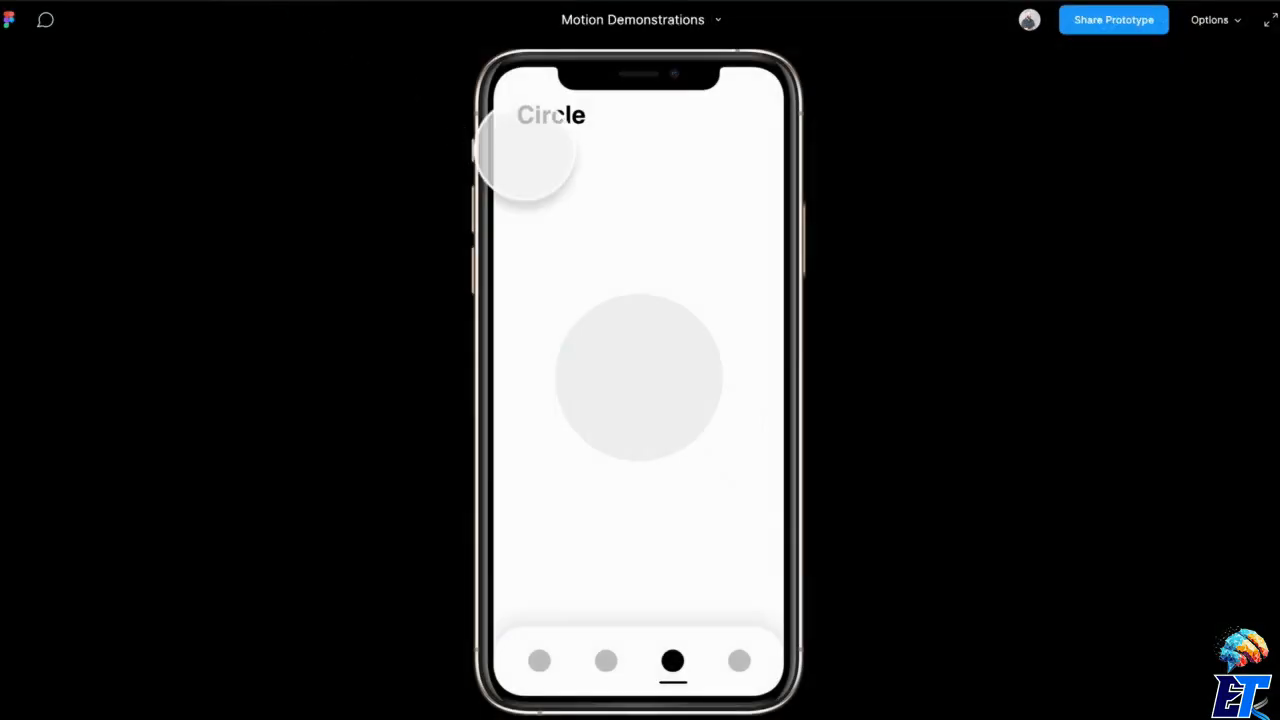
pyautogui.press('r')
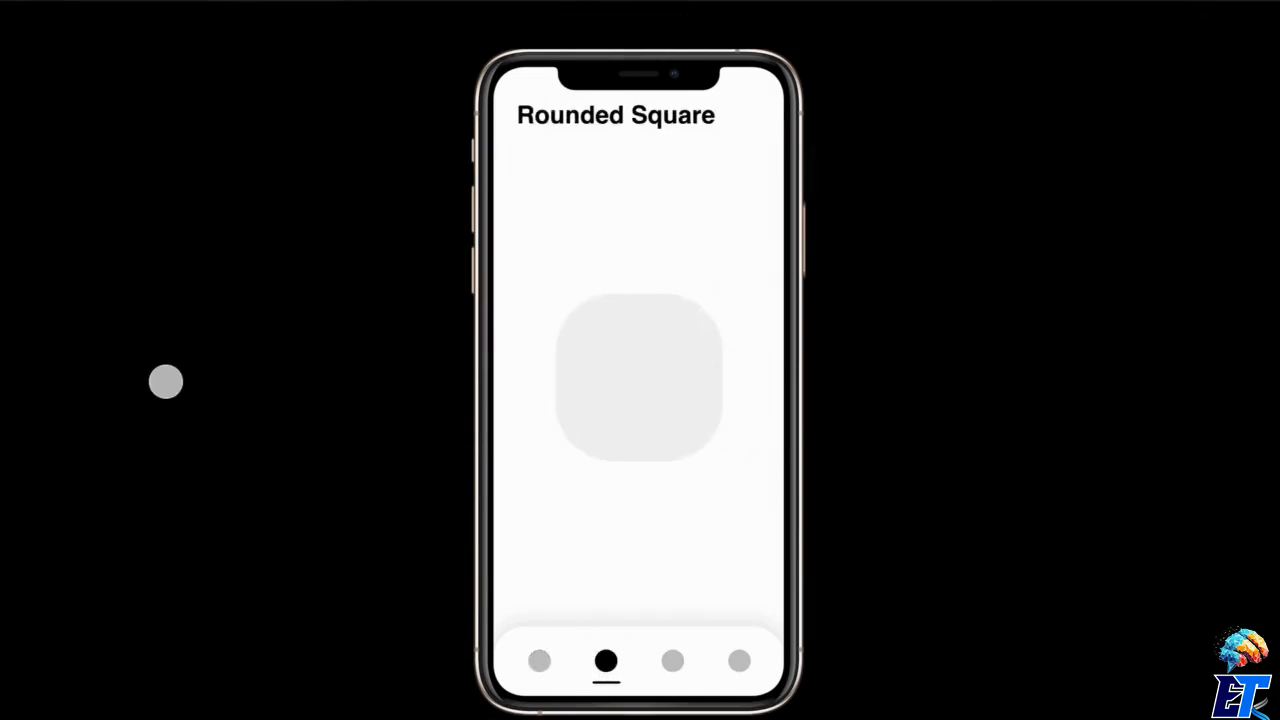
pyautogui.click(672, 660)
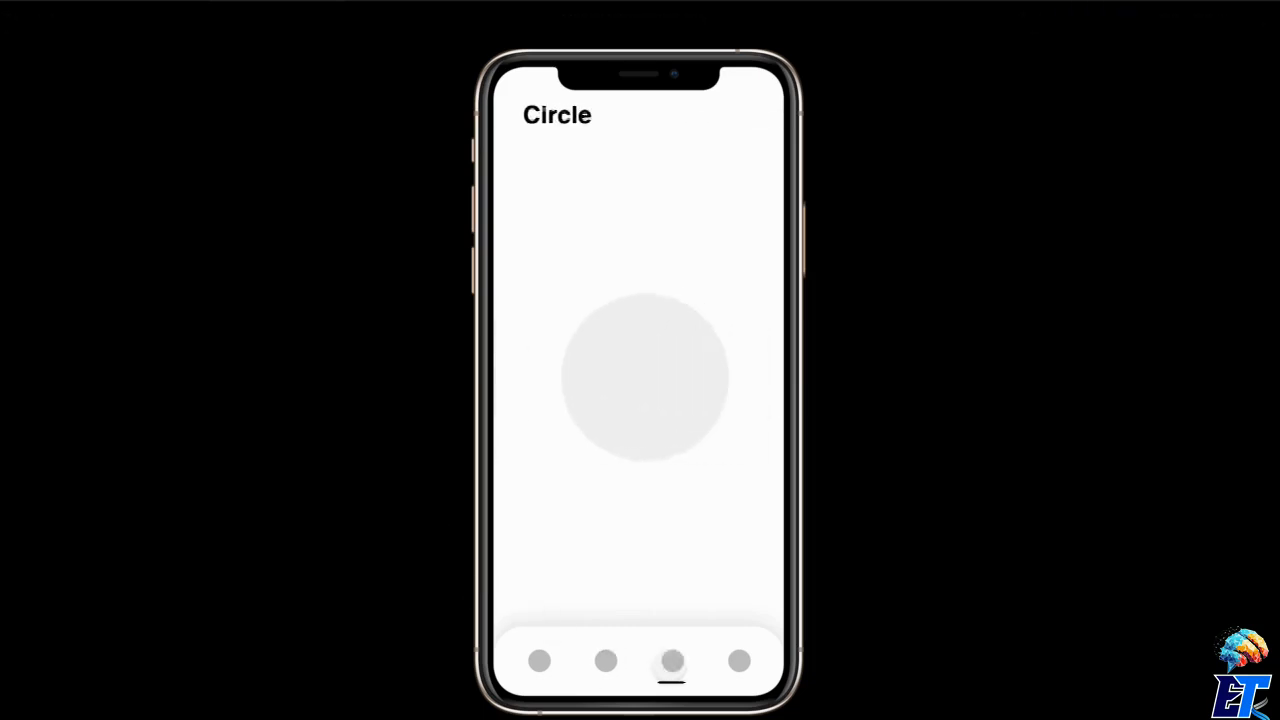
pyautogui.click(556, 668)
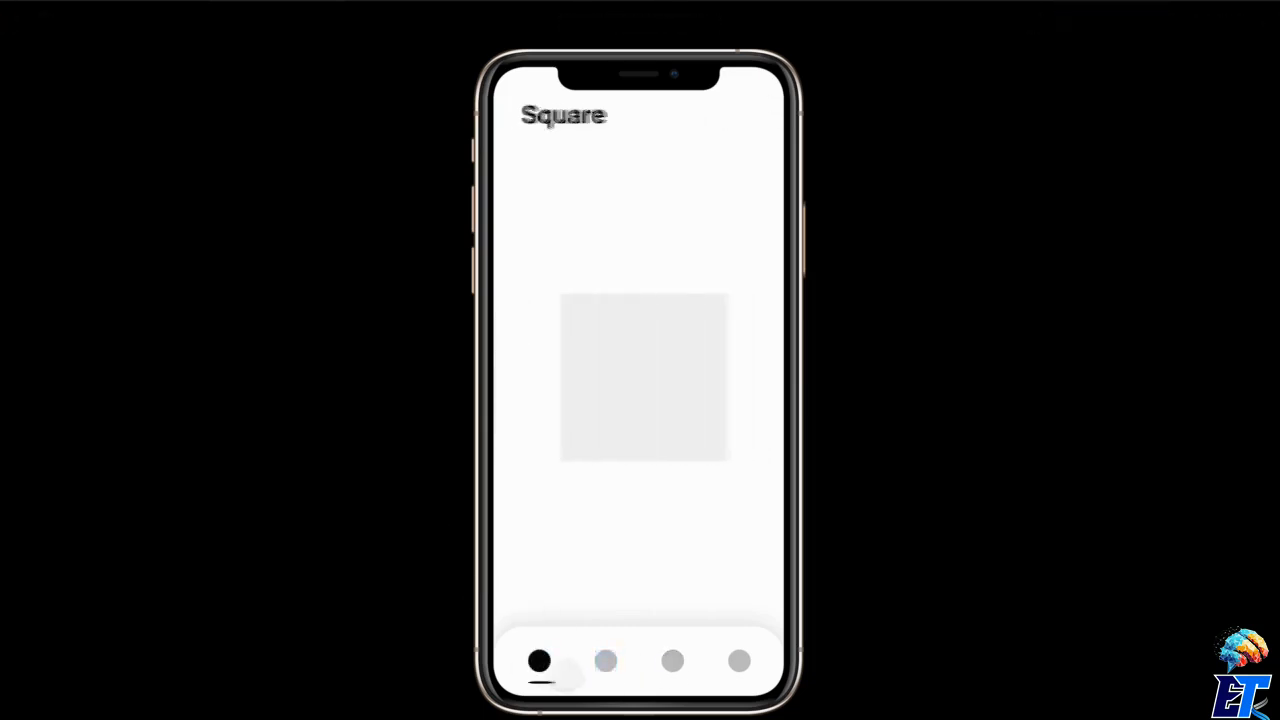
pyautogui.click(622, 664)
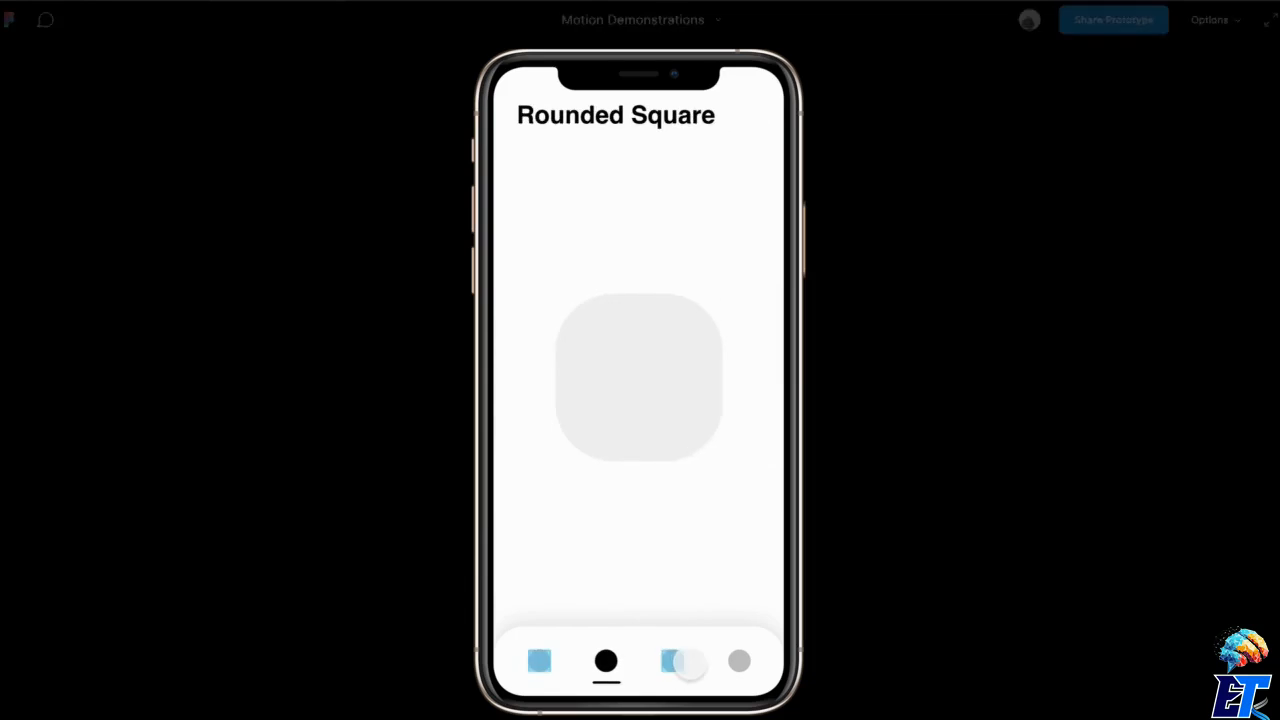
pyautogui.click(672, 660)
pyautogui.click(608, 662)
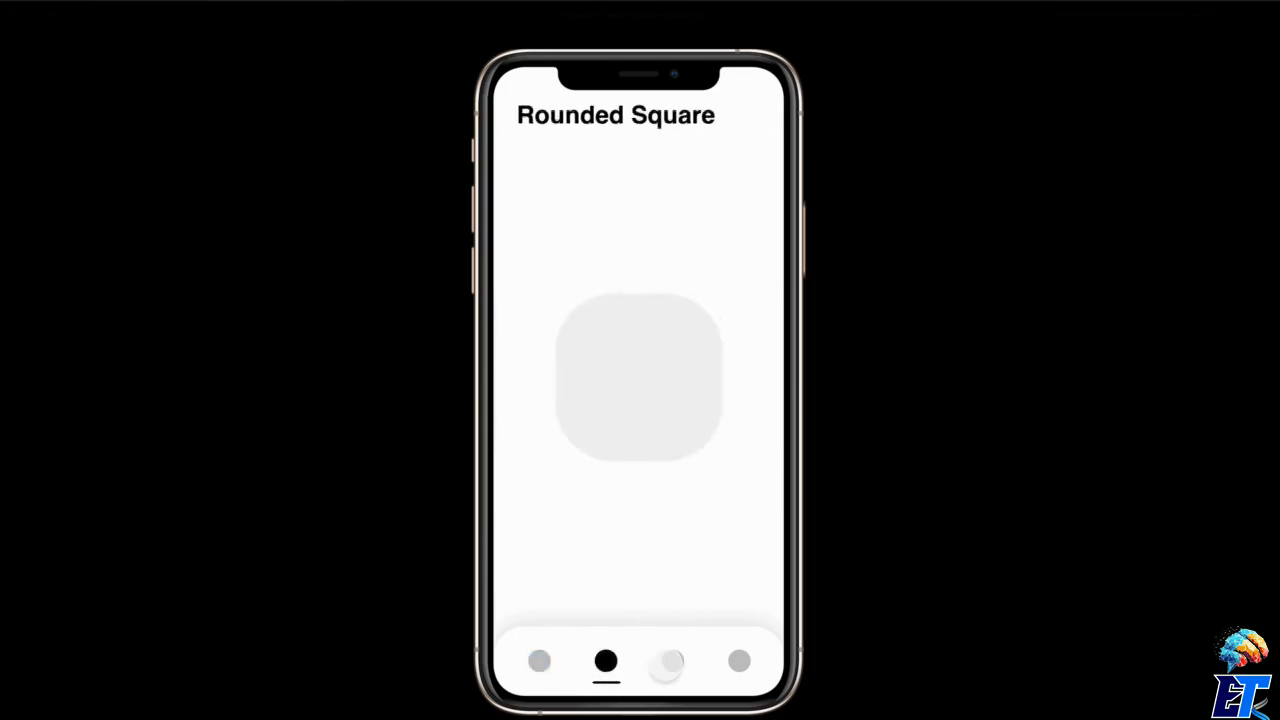
pyautogui.click(672, 660)
pyautogui.click(606, 662)
pyautogui.click(538, 660)
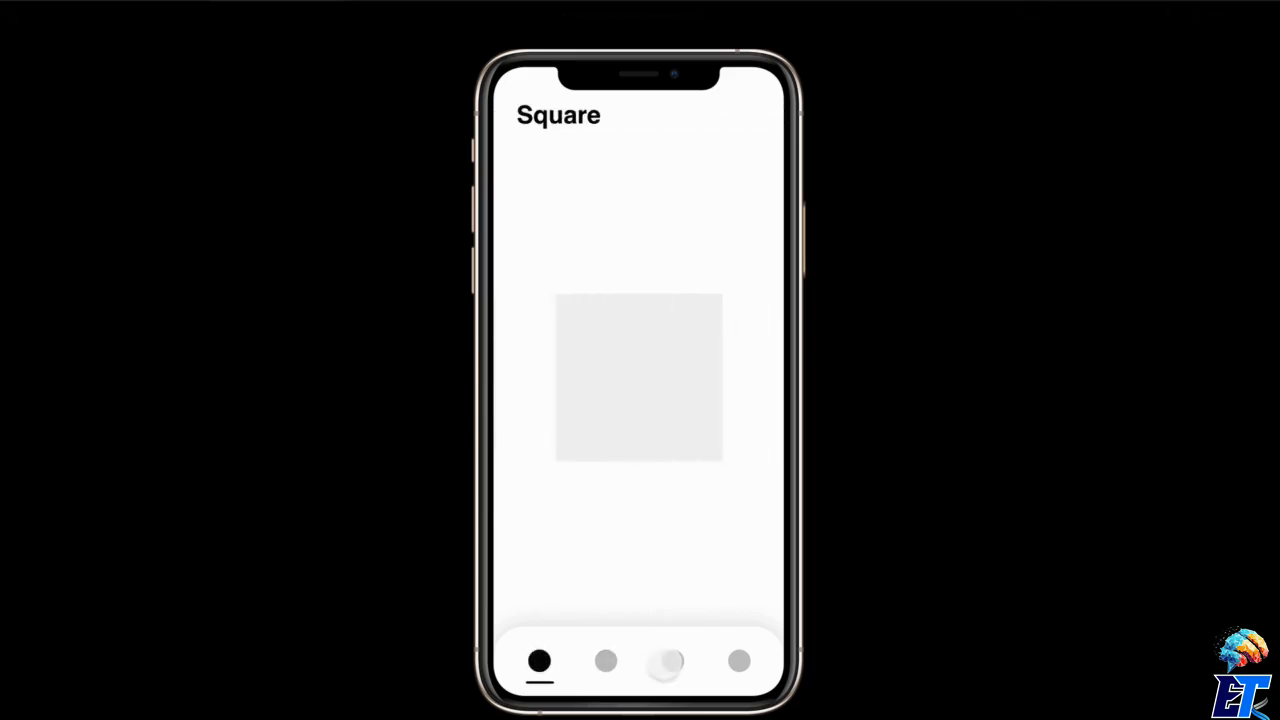
pyautogui.click(670, 660)
pyautogui.click(606, 662)
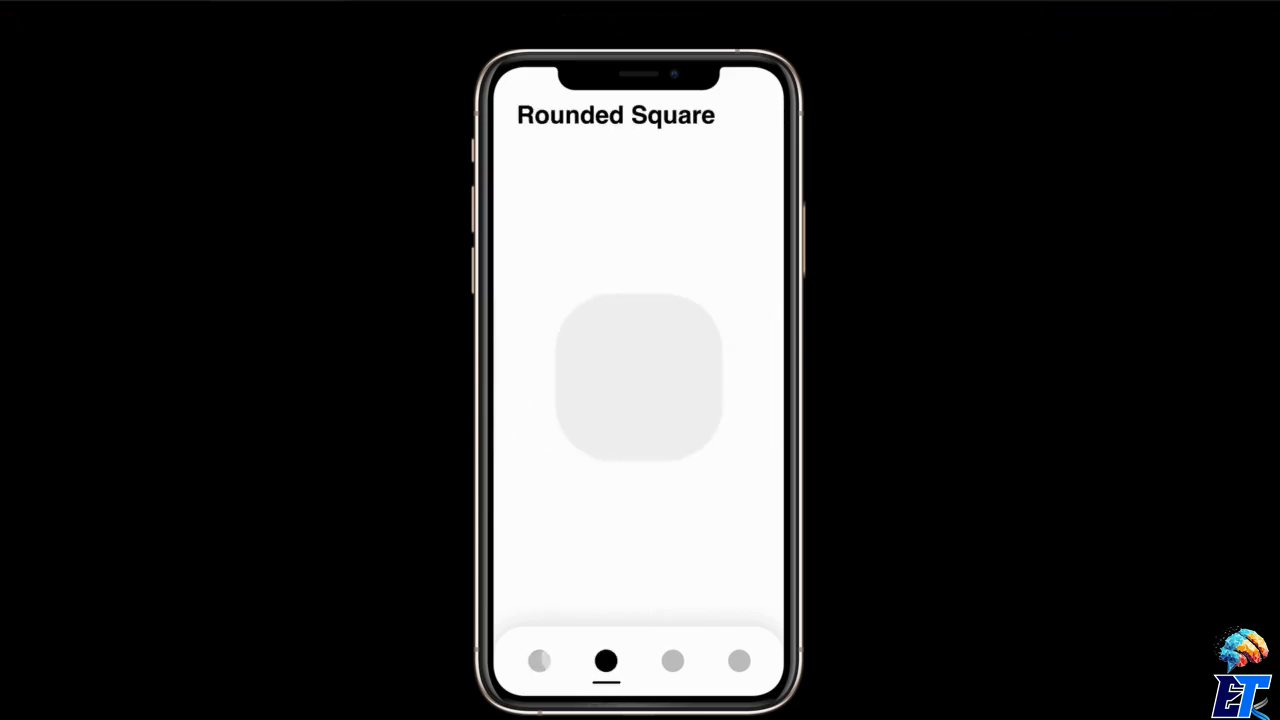
pyautogui.click(538, 660)
pyautogui.click(672, 660)
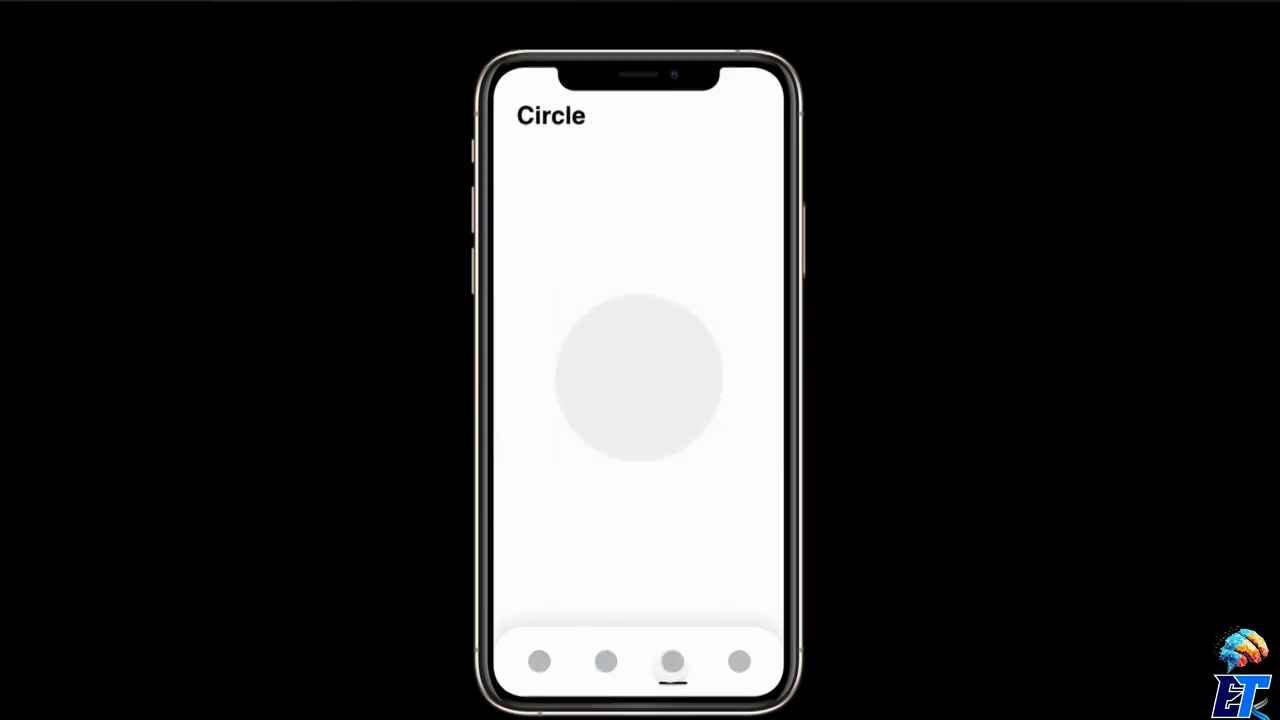
# Step: In the editor's next Transition row, replace the first frame's link with an On Tap Smart Animate link from its second dot to the second frame
pyautogui.click(140, 13)
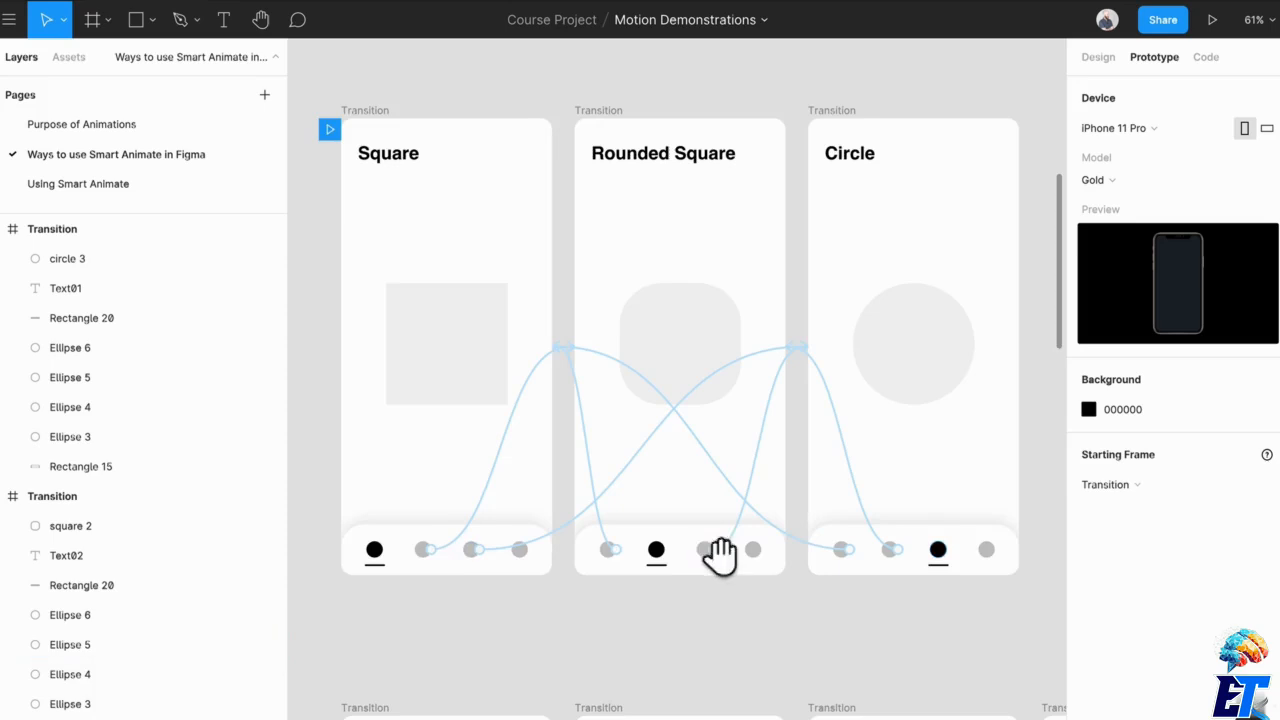
pyautogui.moveTo(720, 551); pyautogui.dragTo(713, 162)
pyautogui.moveTo(637, 280); pyautogui.dragTo(891, 640)
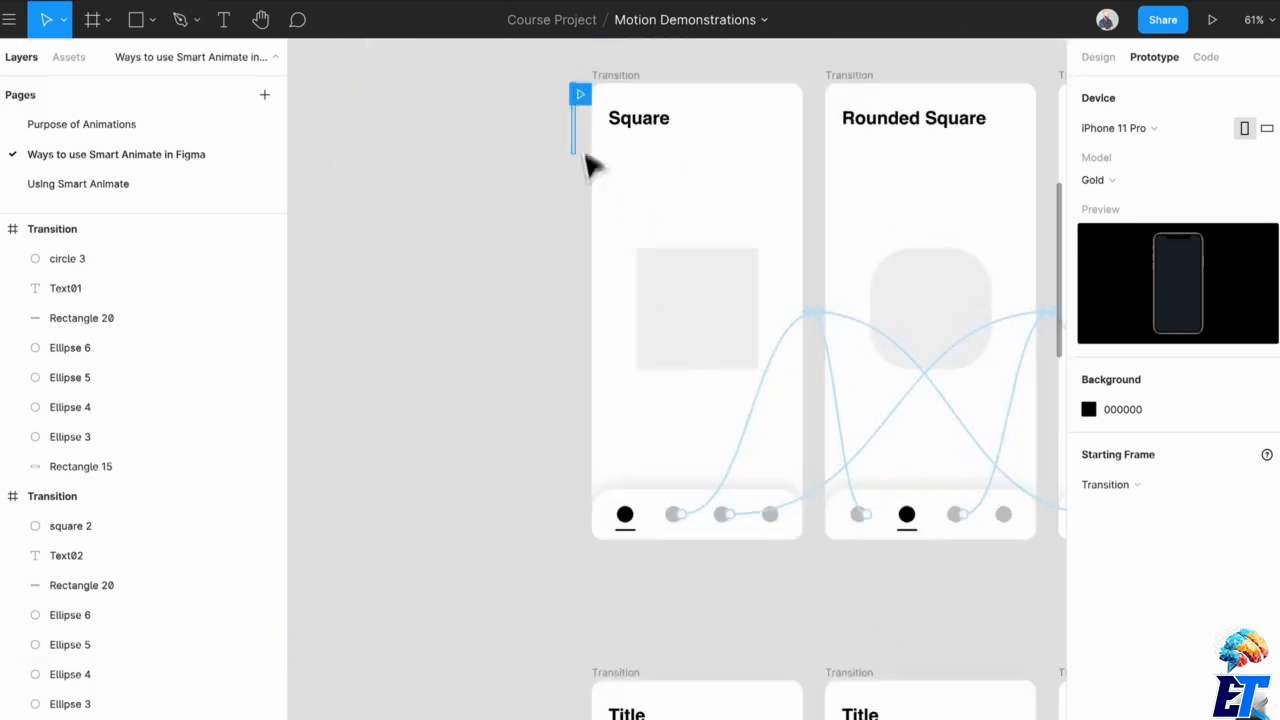
pyautogui.scroll(-4, 705, 685)
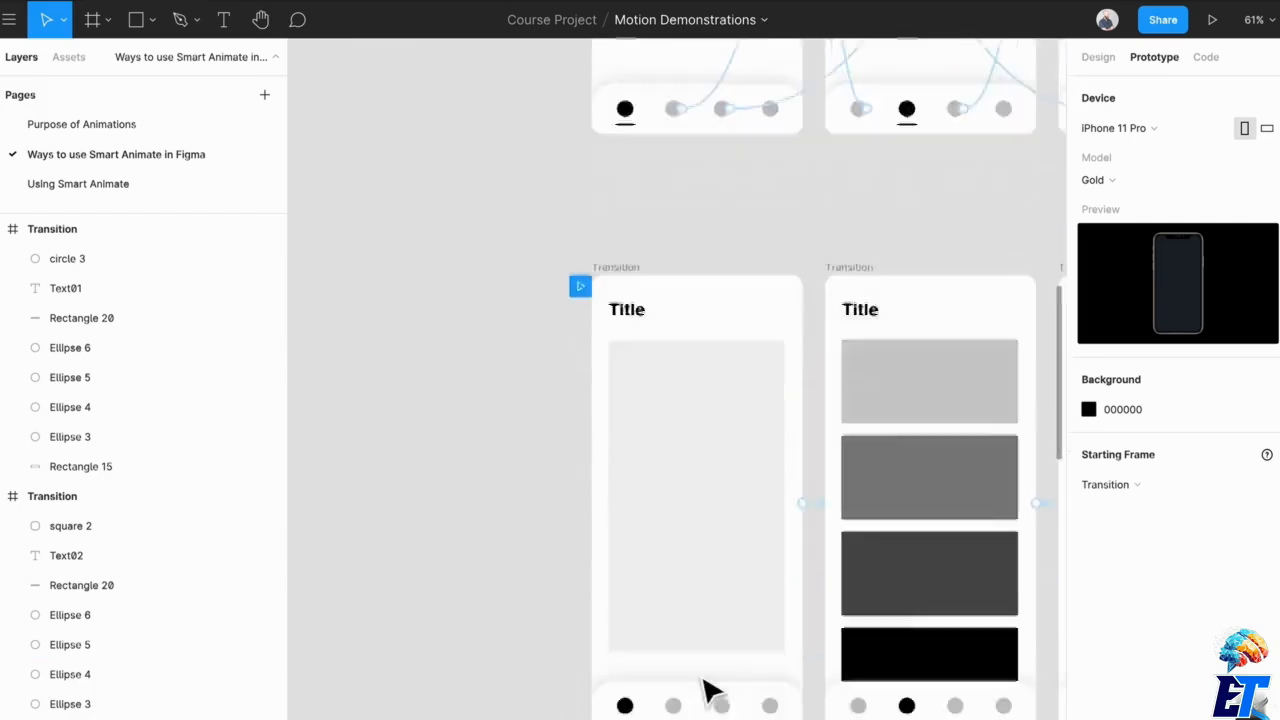
pyautogui.moveTo(705, 685); pyautogui.dragTo(515, 526)
pyautogui.scroll(-2, 515, 535)
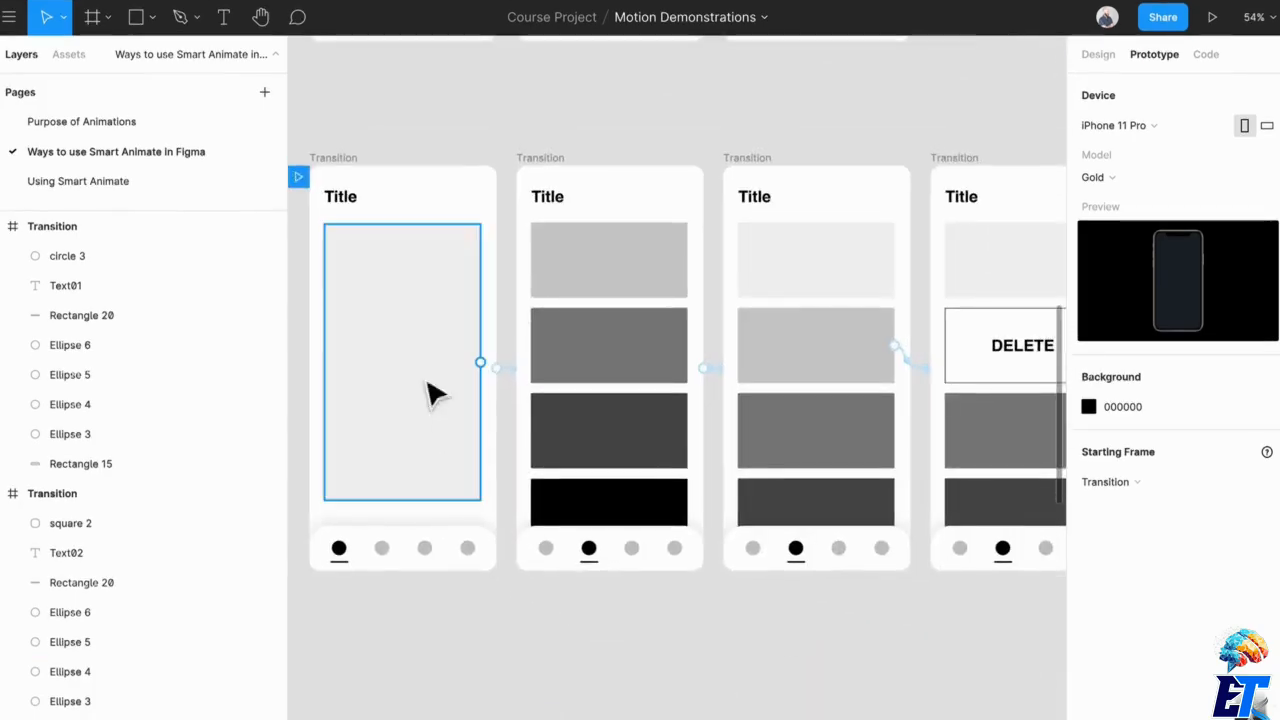
pyautogui.moveTo(506, 372); pyautogui.dragTo(561, 500)
pyautogui.click(382, 548)
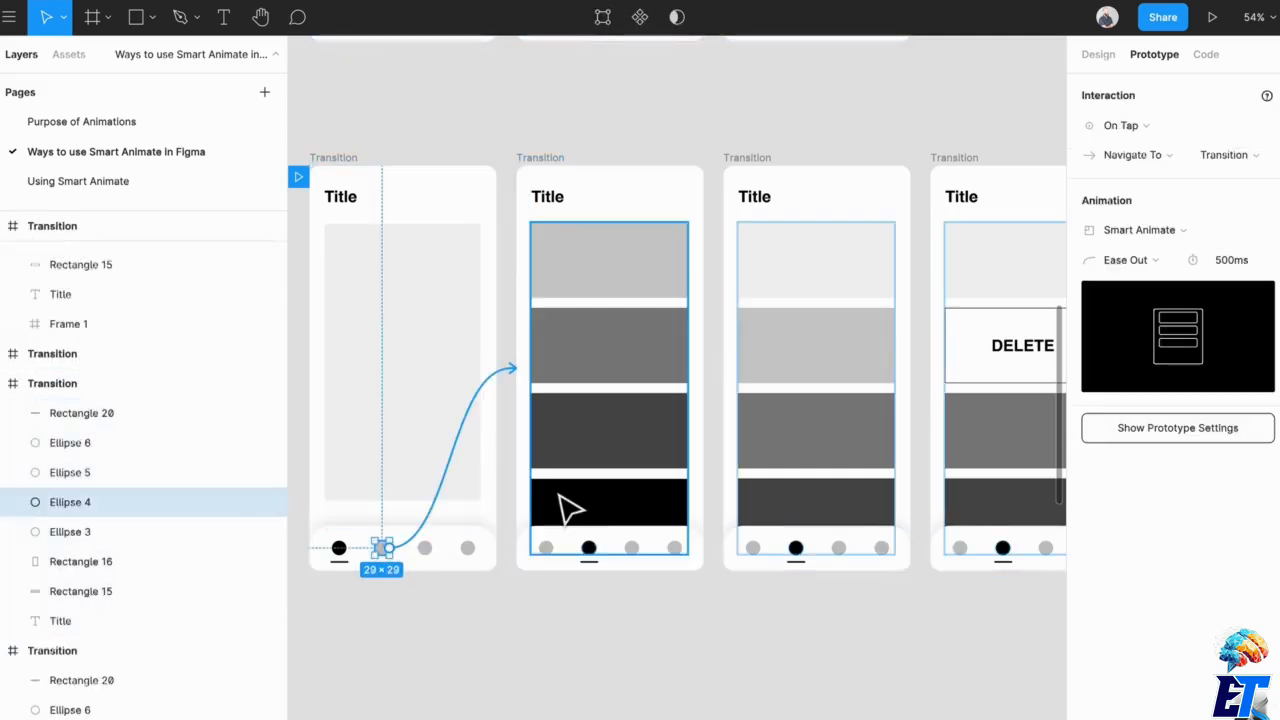
pyautogui.click(703, 690)
pyautogui.click(393, 557)
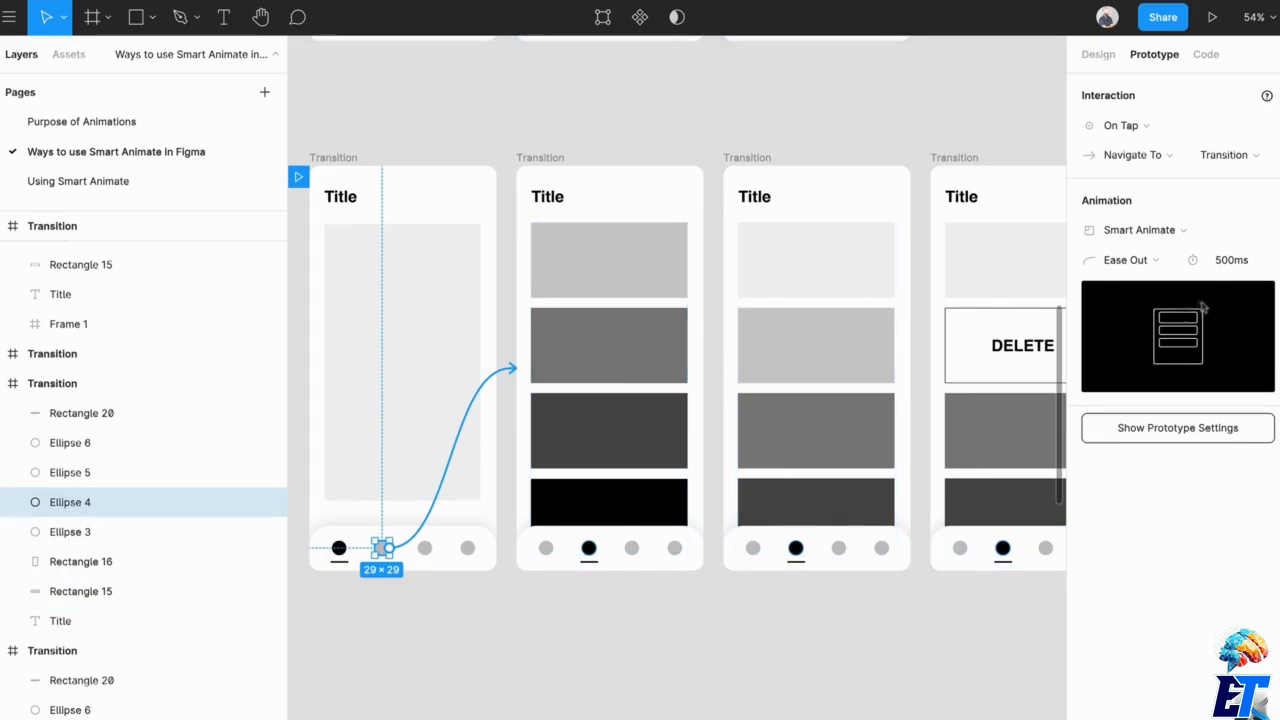
pyautogui.click(490, 625)
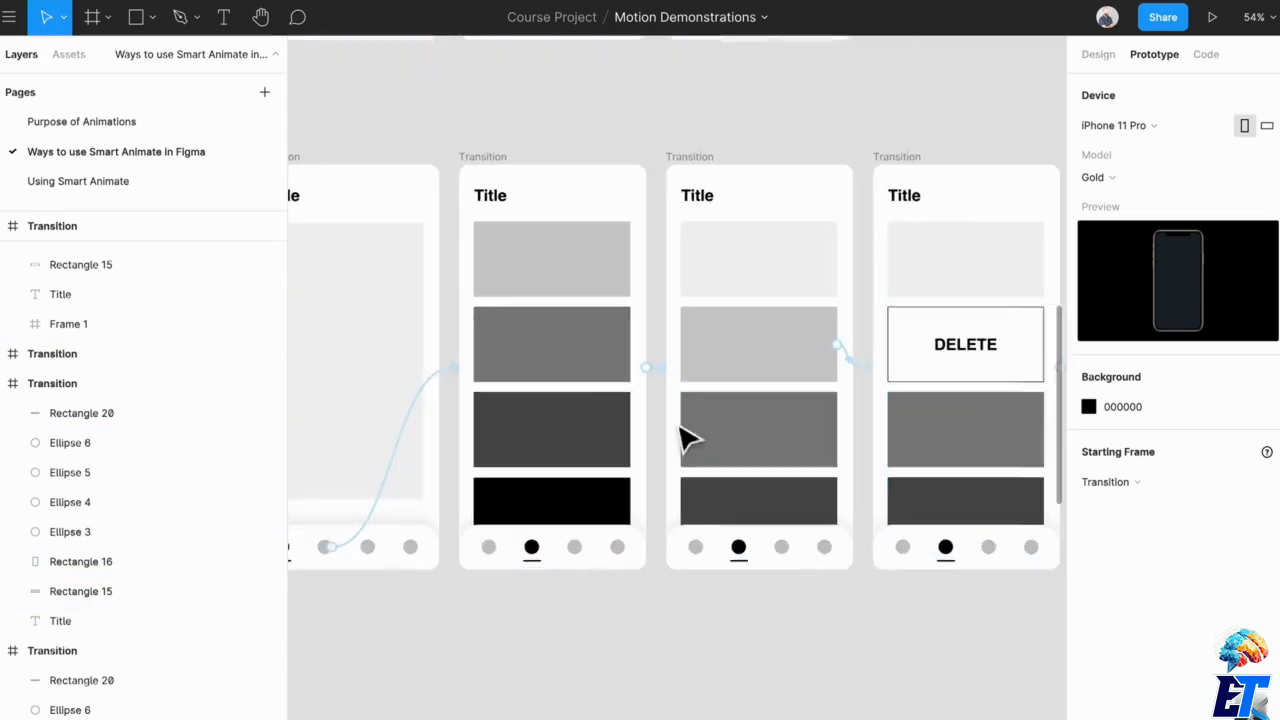
# Step: Select the second Transition frame in the gray-blocks row and examine the After Delay trigger and Smart Animate settings of its link
pyautogui.click(548, 374)
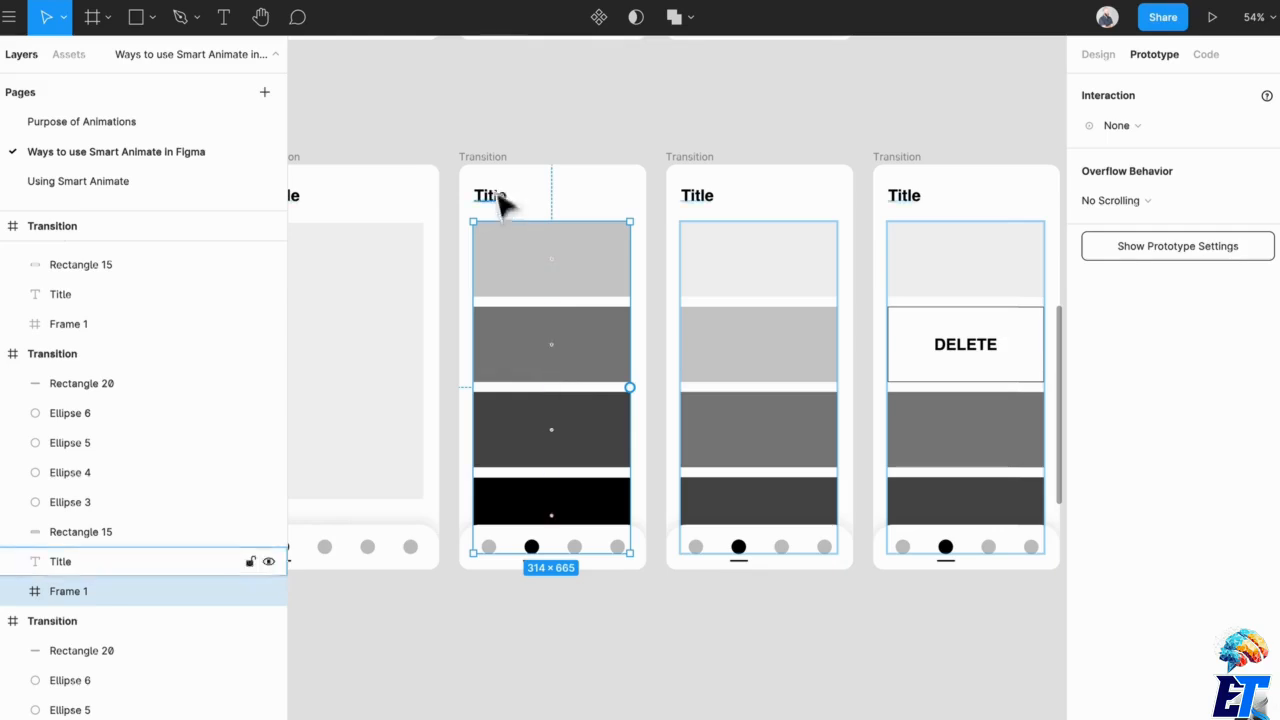
pyautogui.click(492, 160)
pyautogui.moveTo(488, 504); pyautogui.dragTo(653, 475)
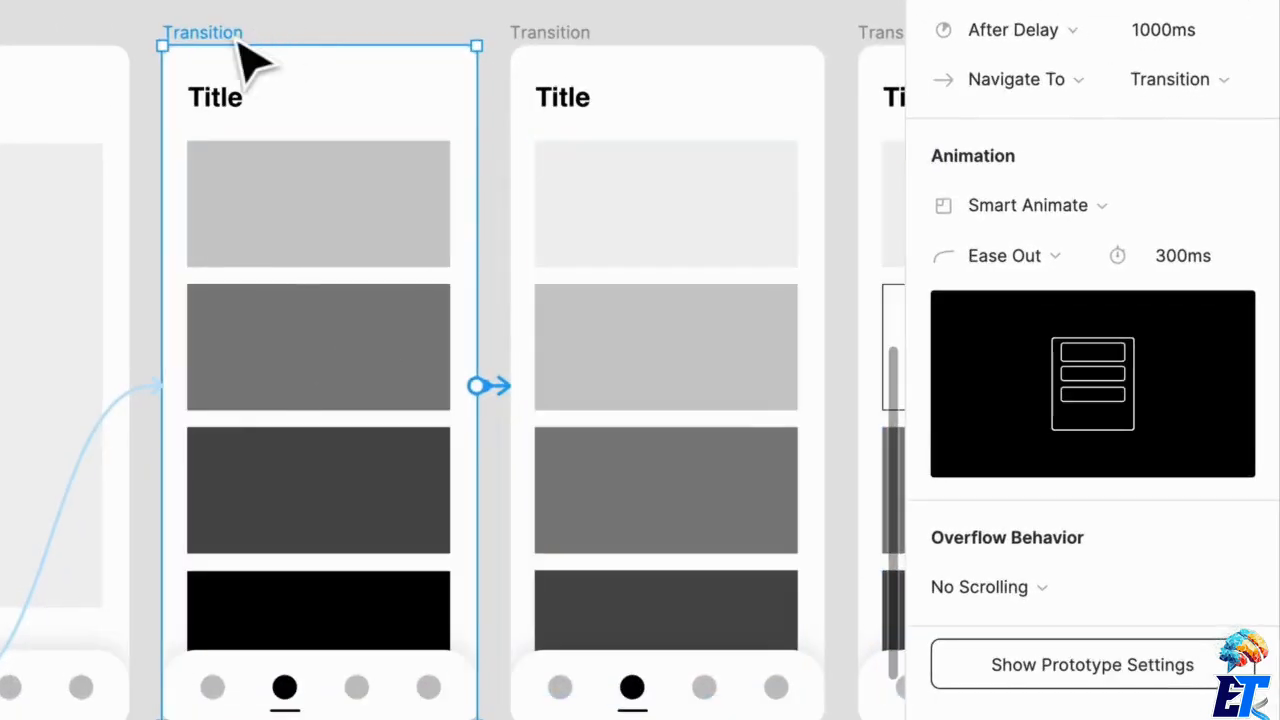
pyautogui.click(1006, 37)
pyautogui.click(1006, 37)
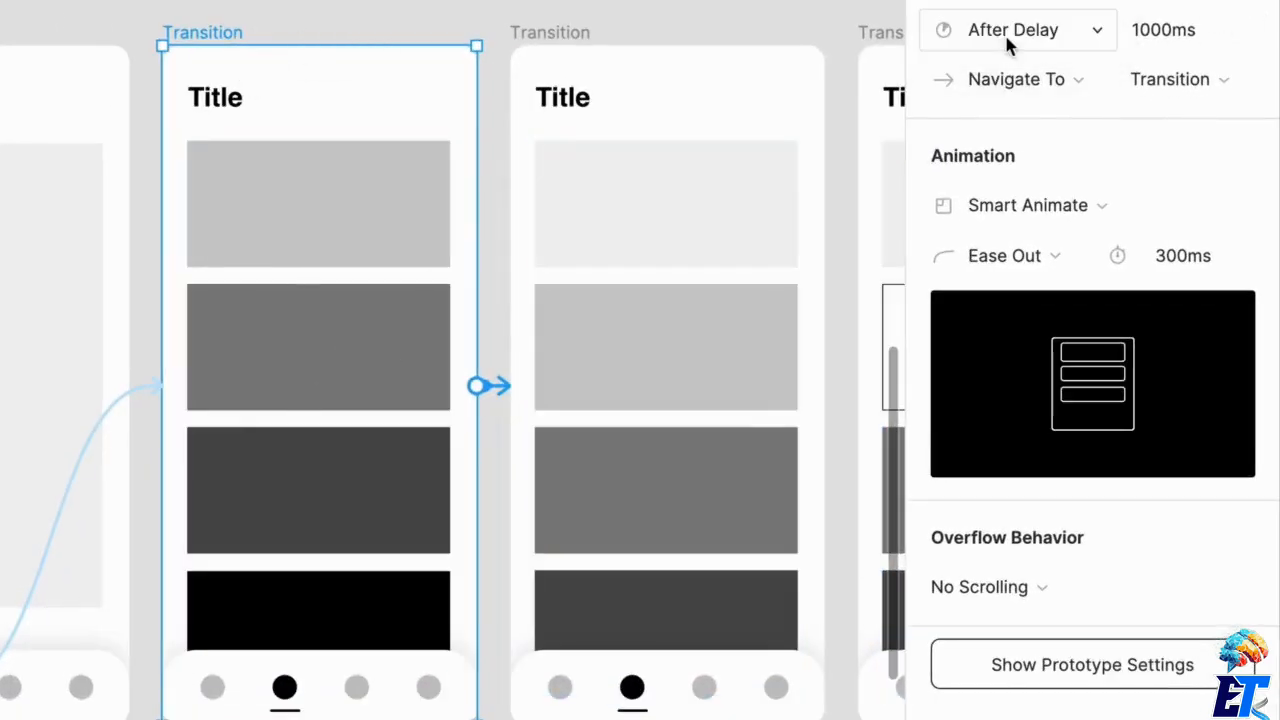
pyautogui.click(1006, 37)
pyautogui.click(1006, 37)
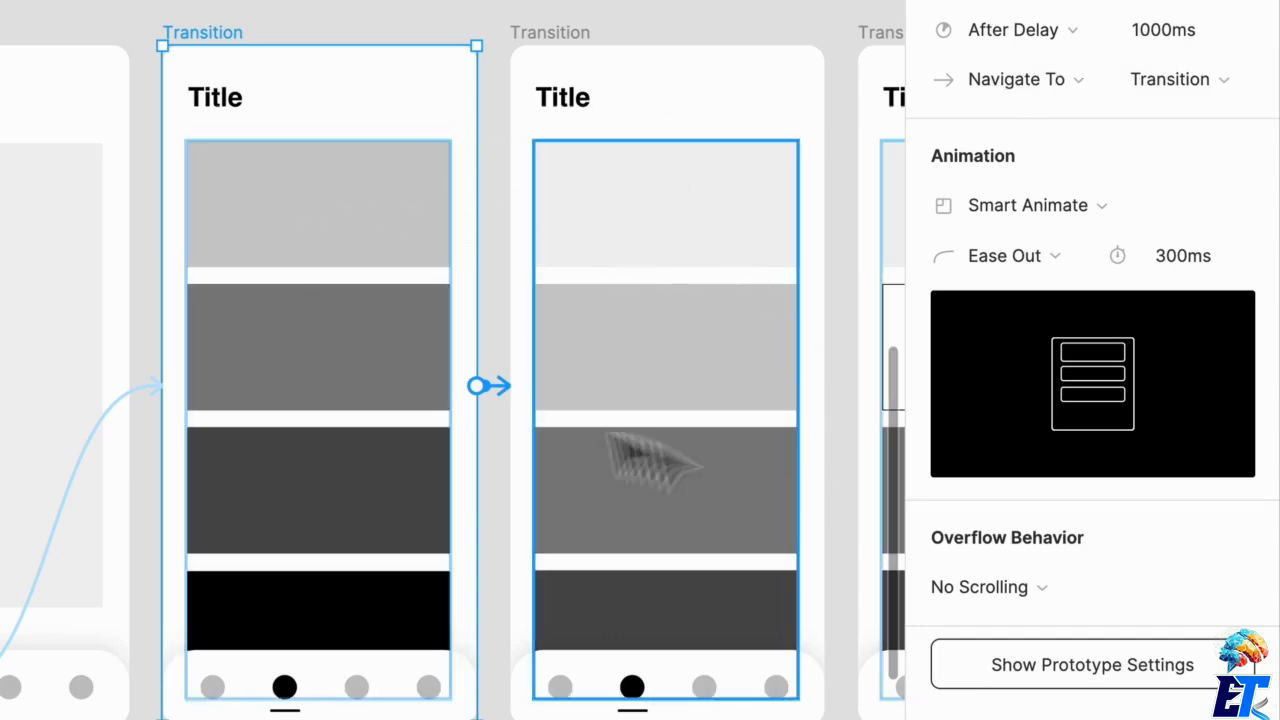
# Step: Examine the interaction on the third frame's second gray block and the After Delay Smart Animate link on the DELETE frame
pyautogui.moveTo(676, 410); pyautogui.dragTo(439, 418)
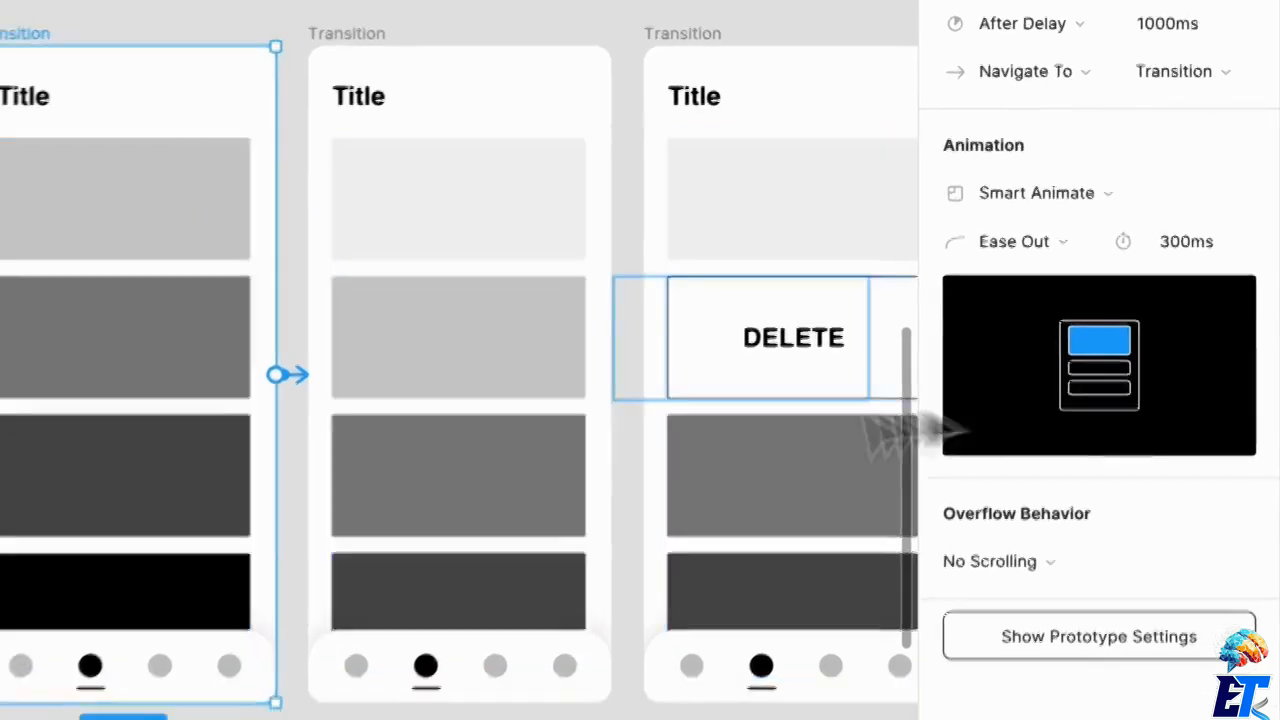
pyautogui.moveTo(346, 228); pyautogui.dragTo(43, 266)
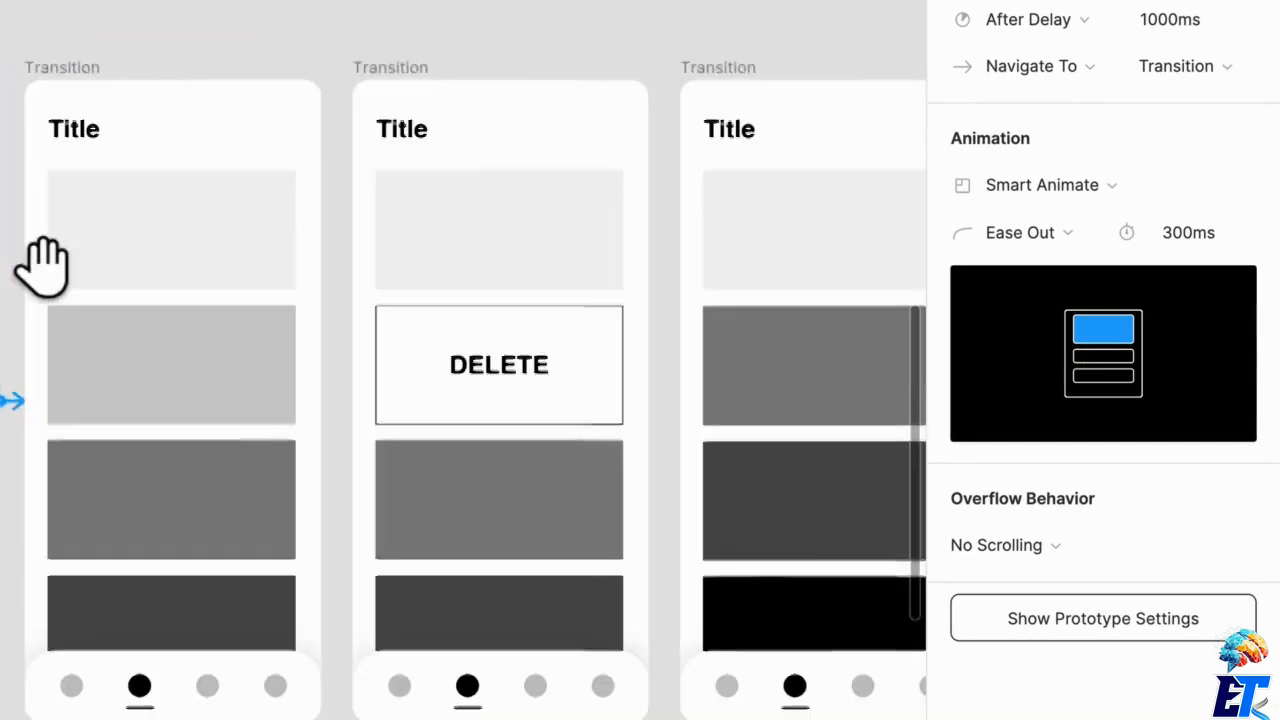
pyautogui.click(90, 95)
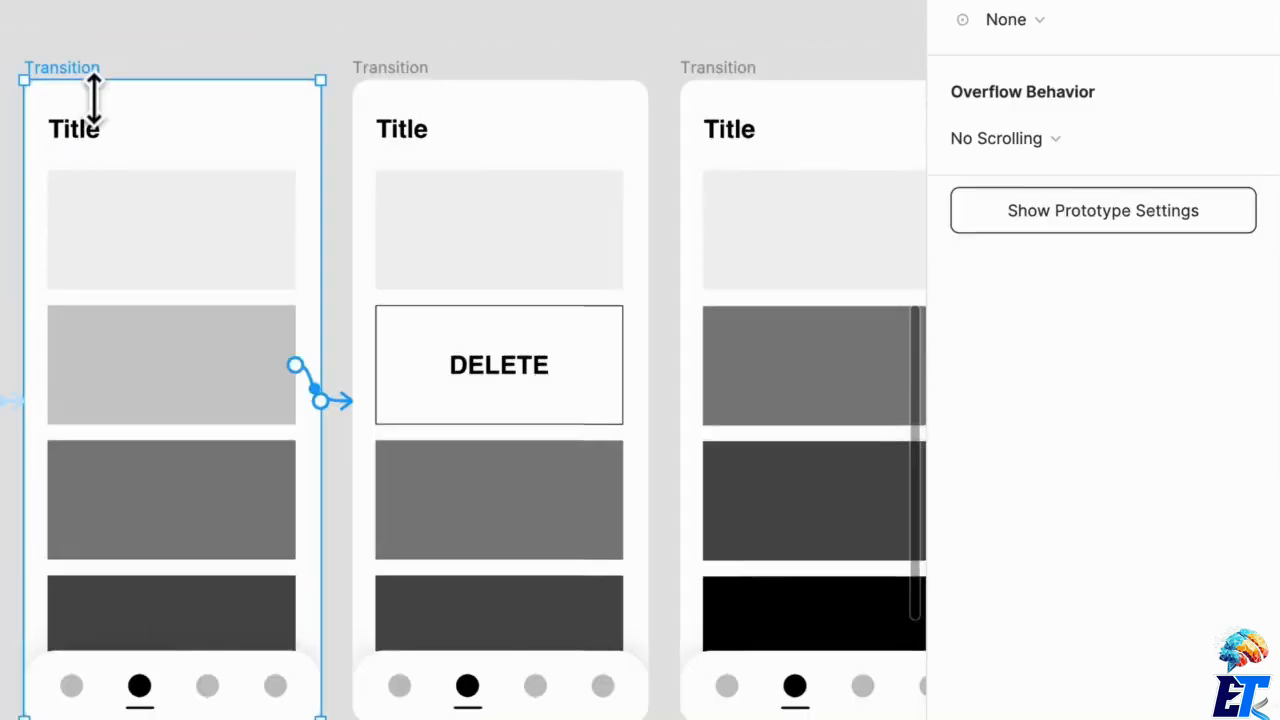
pyautogui.click(220, 433)
pyautogui.doubleClick(210, 415)
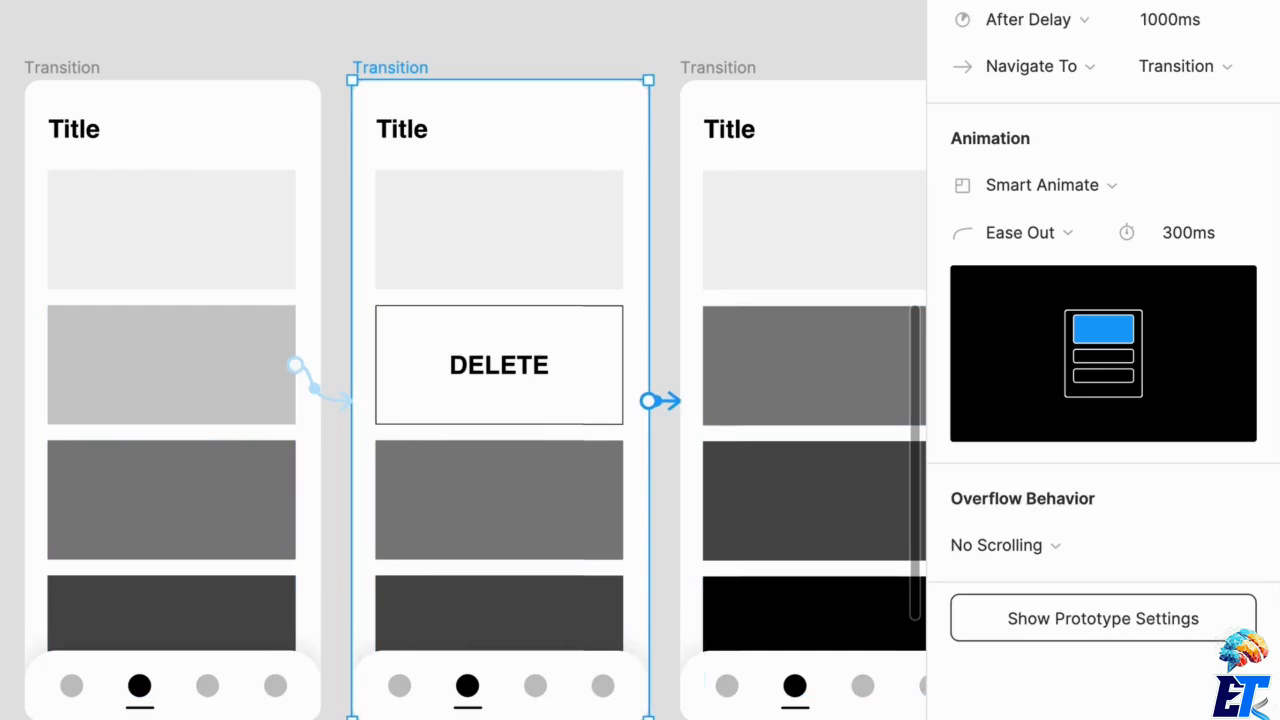
pyautogui.moveTo(702, 549); pyautogui.dragTo(475, 527)
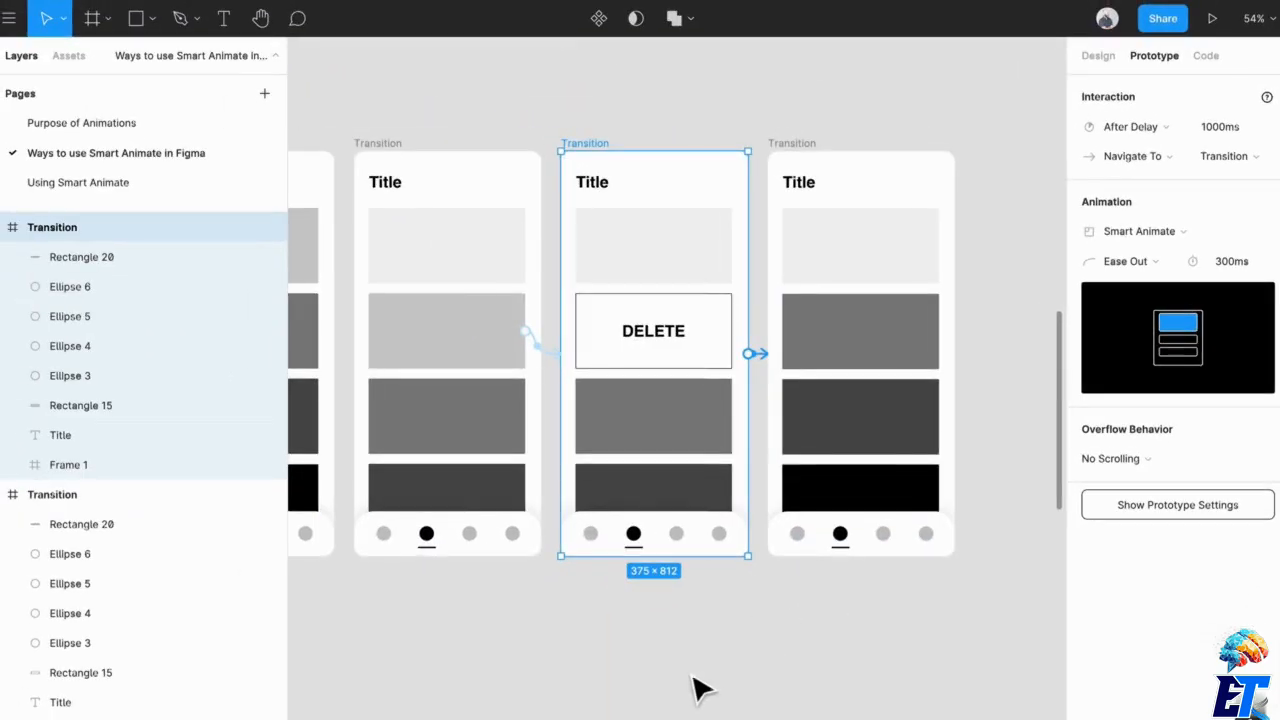
# Step: Start the prototype preview and open the gray-block list from the second dot to examine the list and delete animation
pyautogui.click(634, 629)
pyautogui.moveTo(634, 629); pyautogui.dragTo(797, 683)
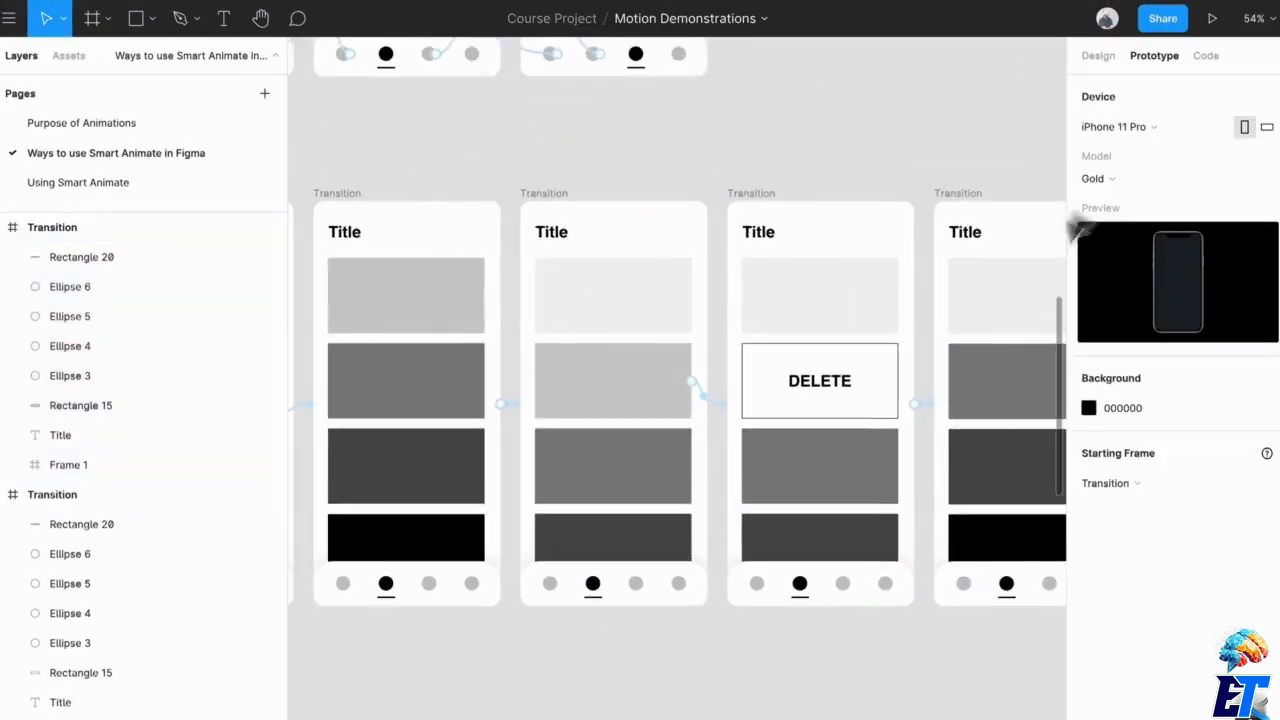
pyautogui.click(1212, 18)
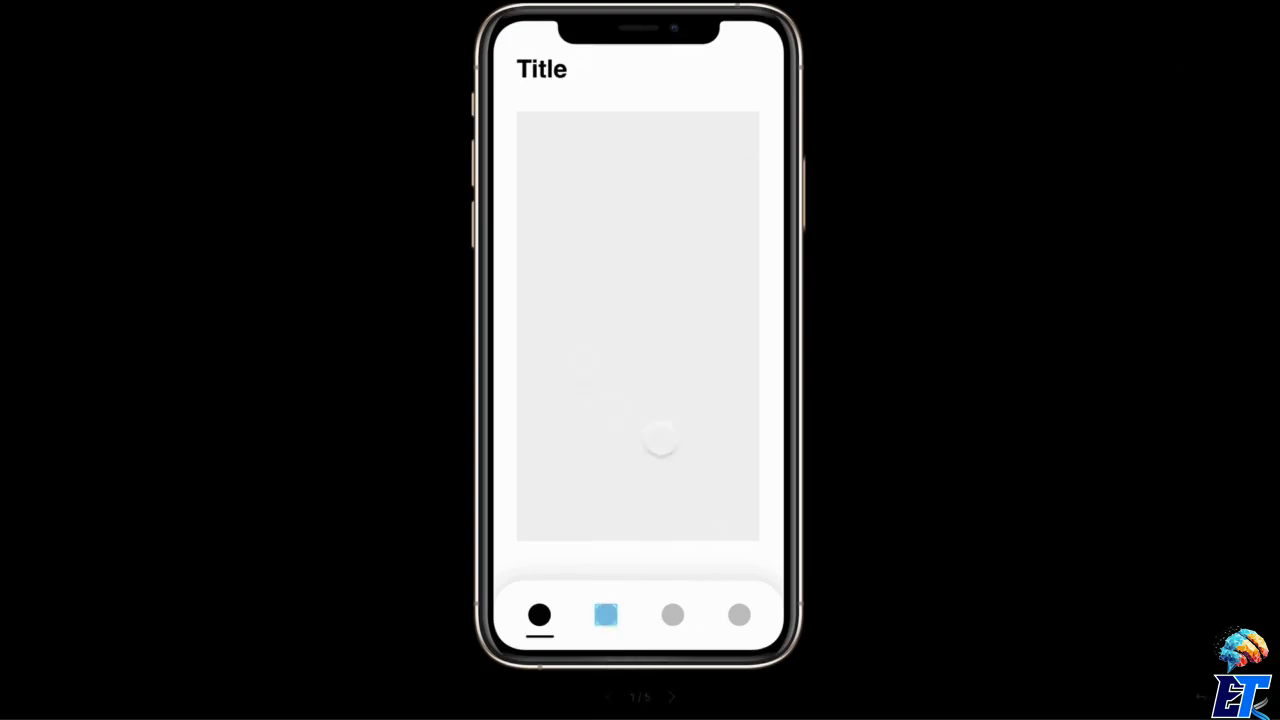
pyautogui.click(606, 616)
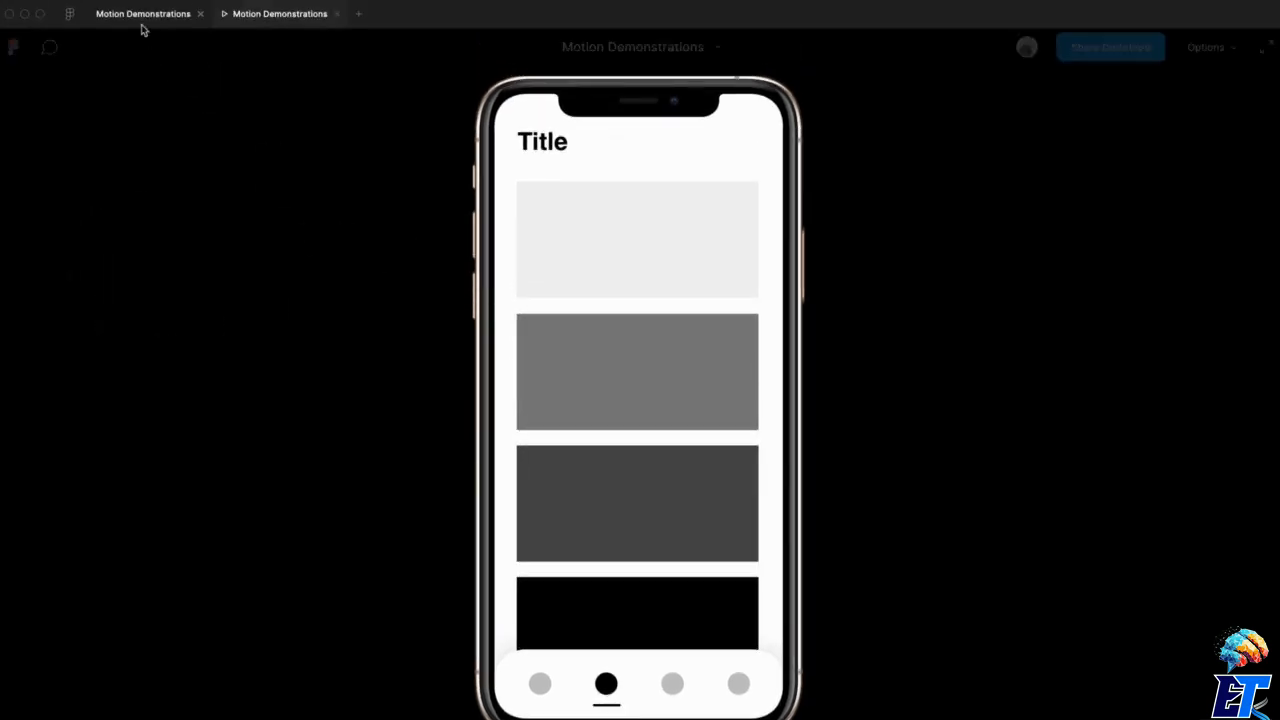
# Step: Set the After Delay time of the DELETE frame's link to 500 ms and preview swiping the second block away
pyautogui.click(142, 27)
pyautogui.moveTo(920, 486); pyautogui.dragTo(663, 437)
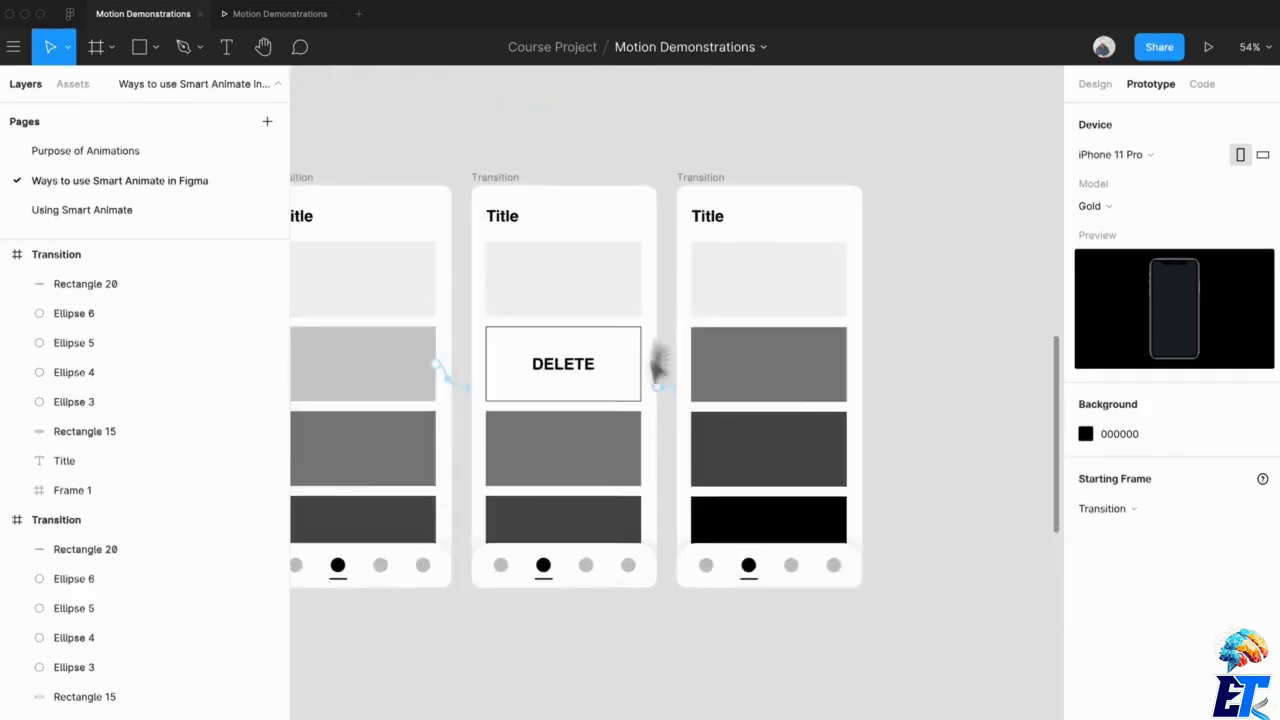
pyautogui.click(505, 193)
pyautogui.click(1204, 156)
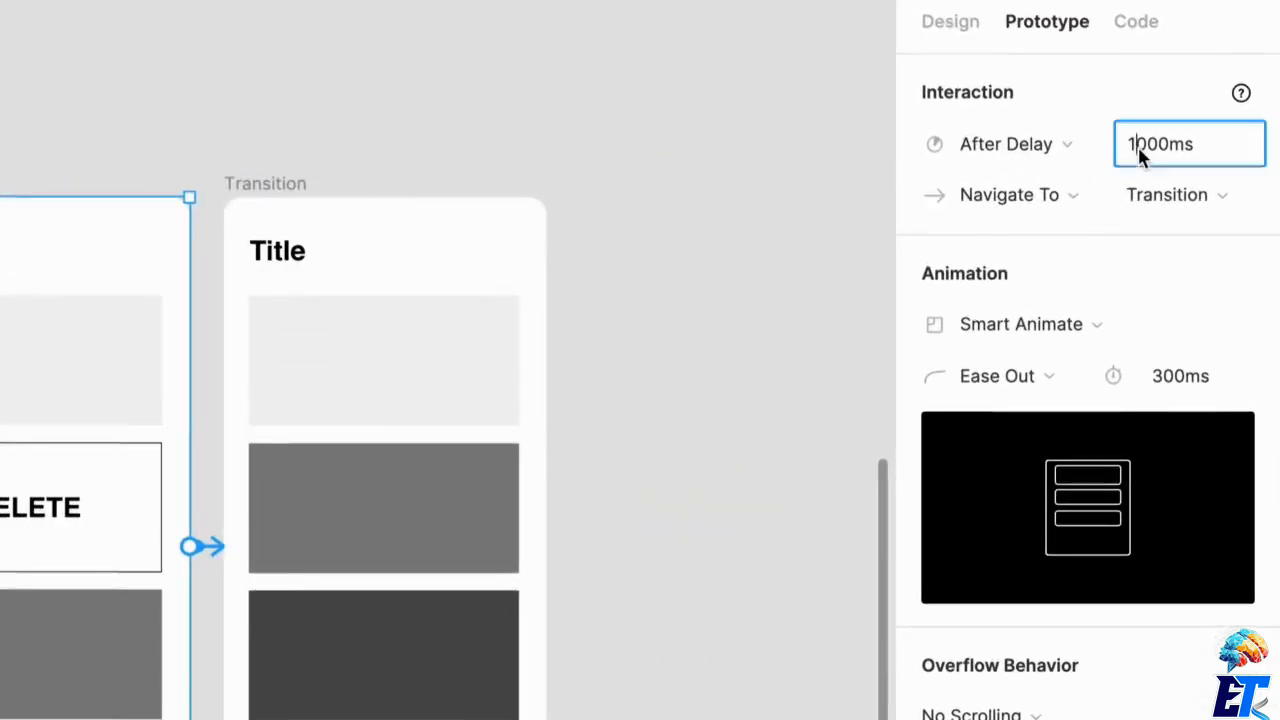
pyautogui.write('500')
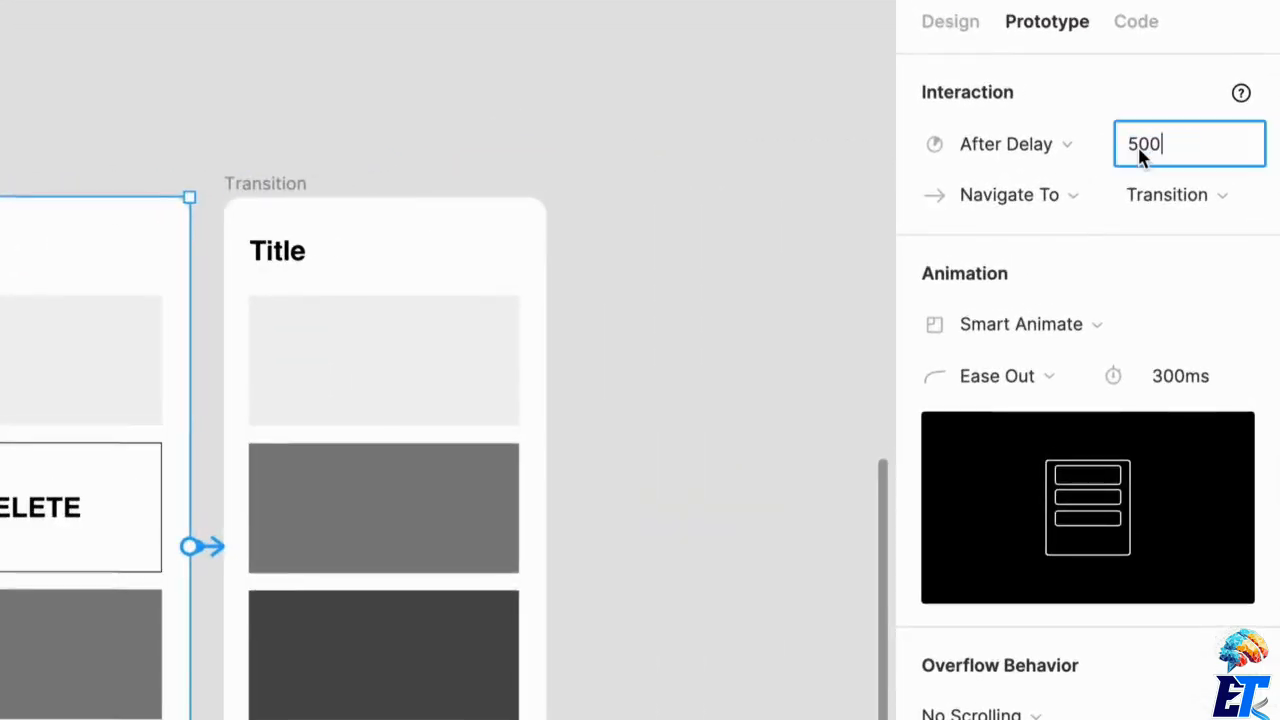
pyautogui.write('ms')
pyautogui.click(882, 630)
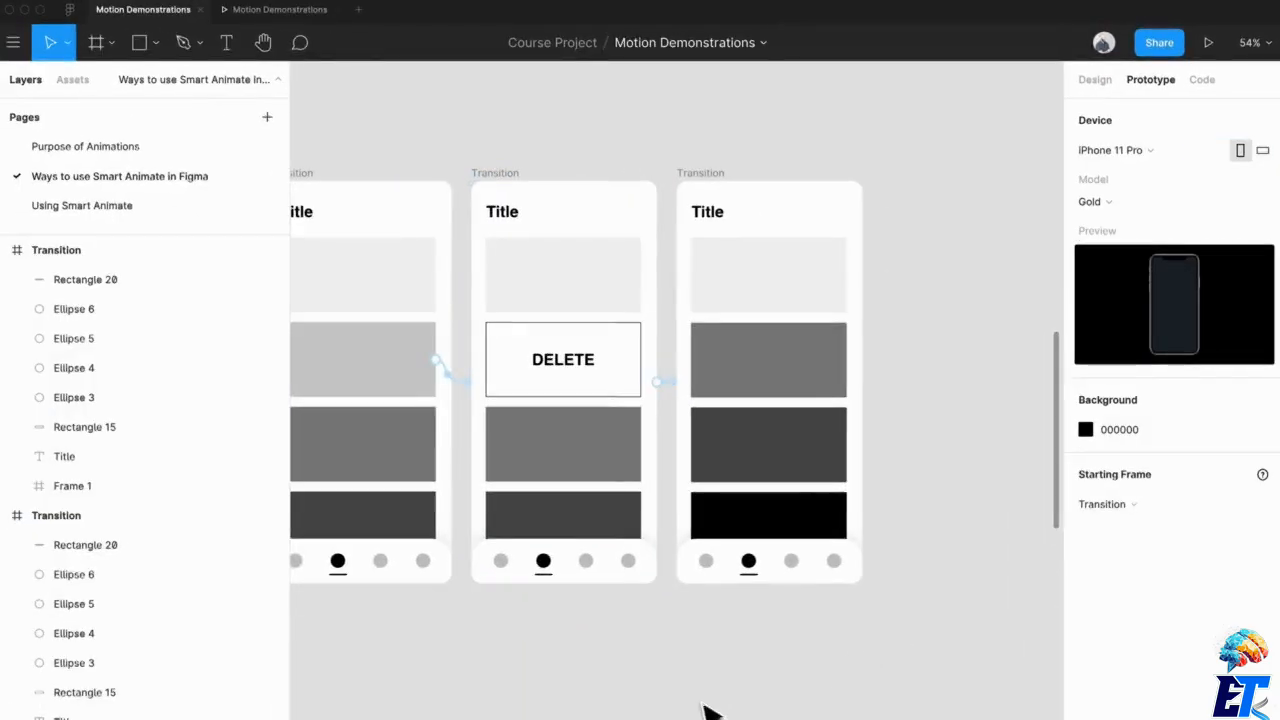
pyautogui.click(278, 9)
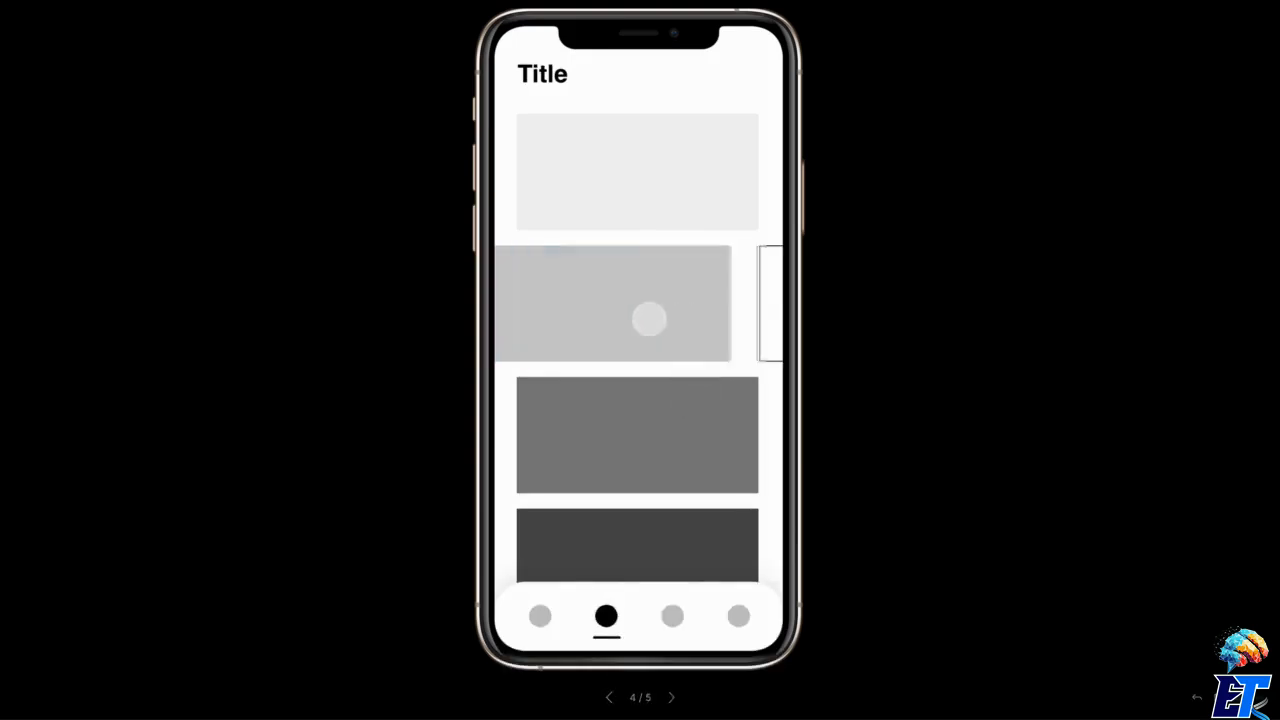
pyautogui.moveTo(110, 313); pyautogui.dragTo(109, 316)
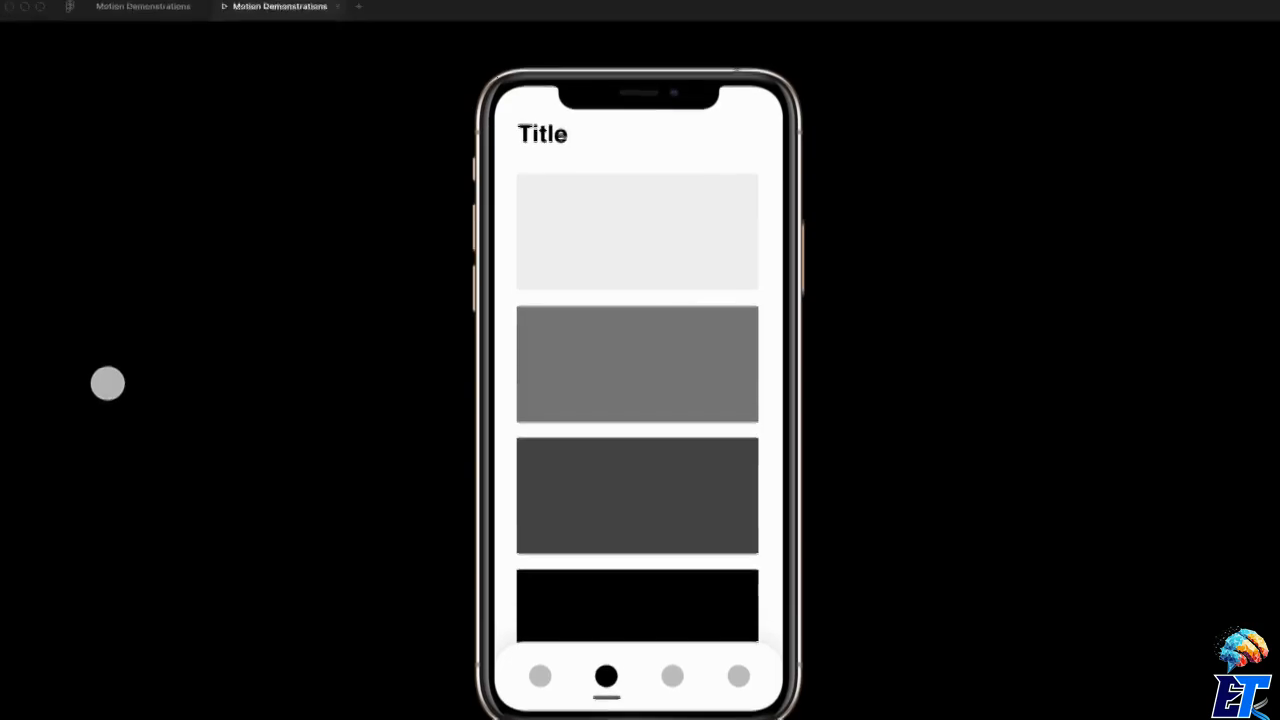
# Step: Set the After Delay time of the DELETE frame's link to the last frame to 200 ms
pyautogui.click(122, 18)
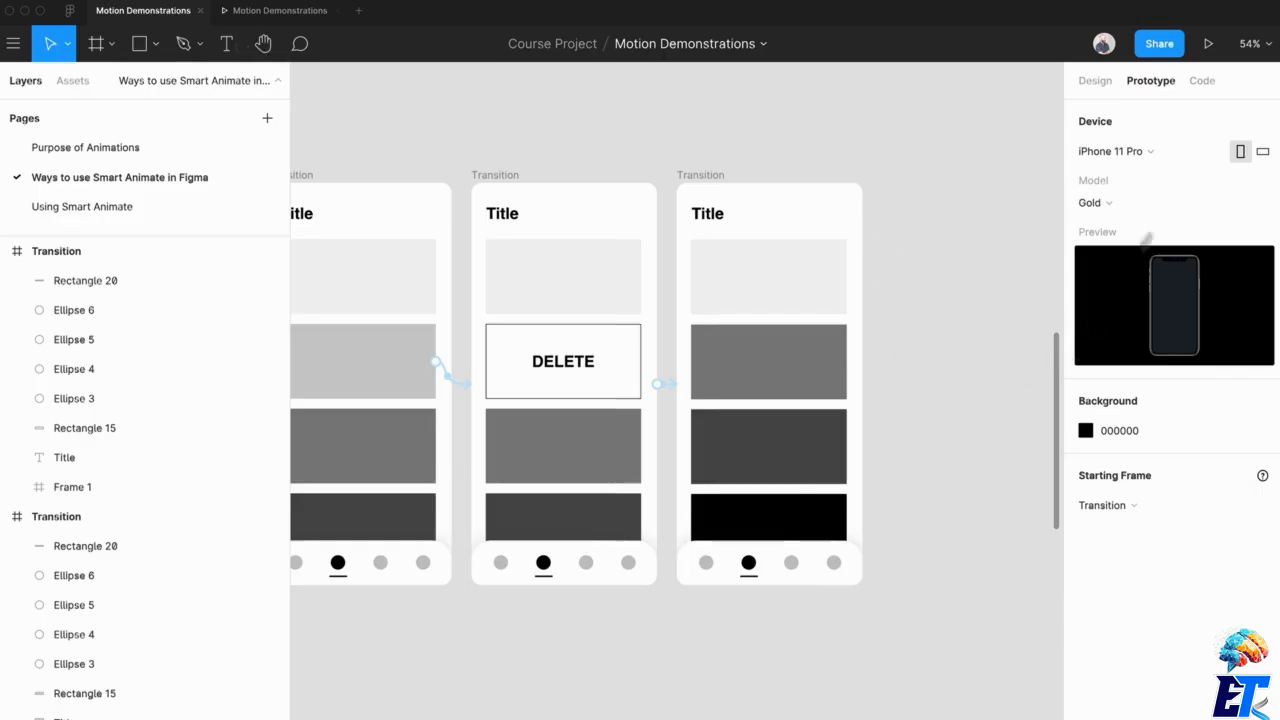
pyautogui.click(565, 380)
pyautogui.click(505, 190)
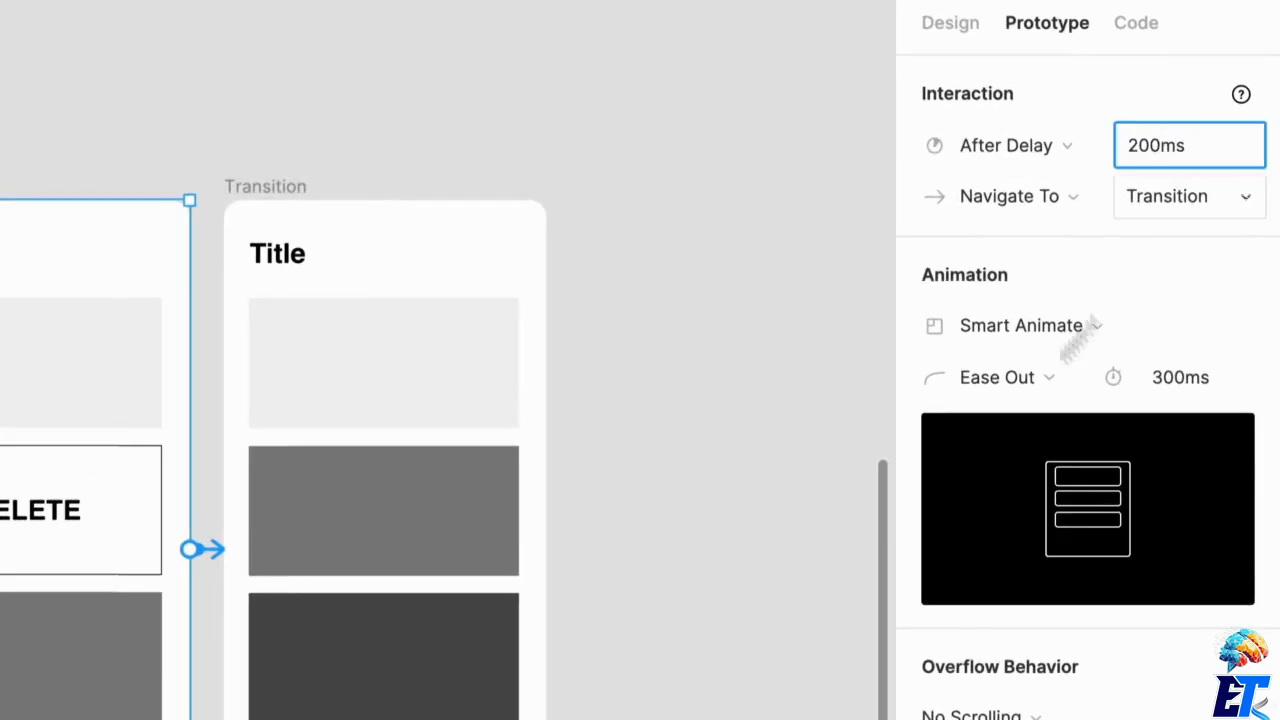
pyautogui.click(766, 623)
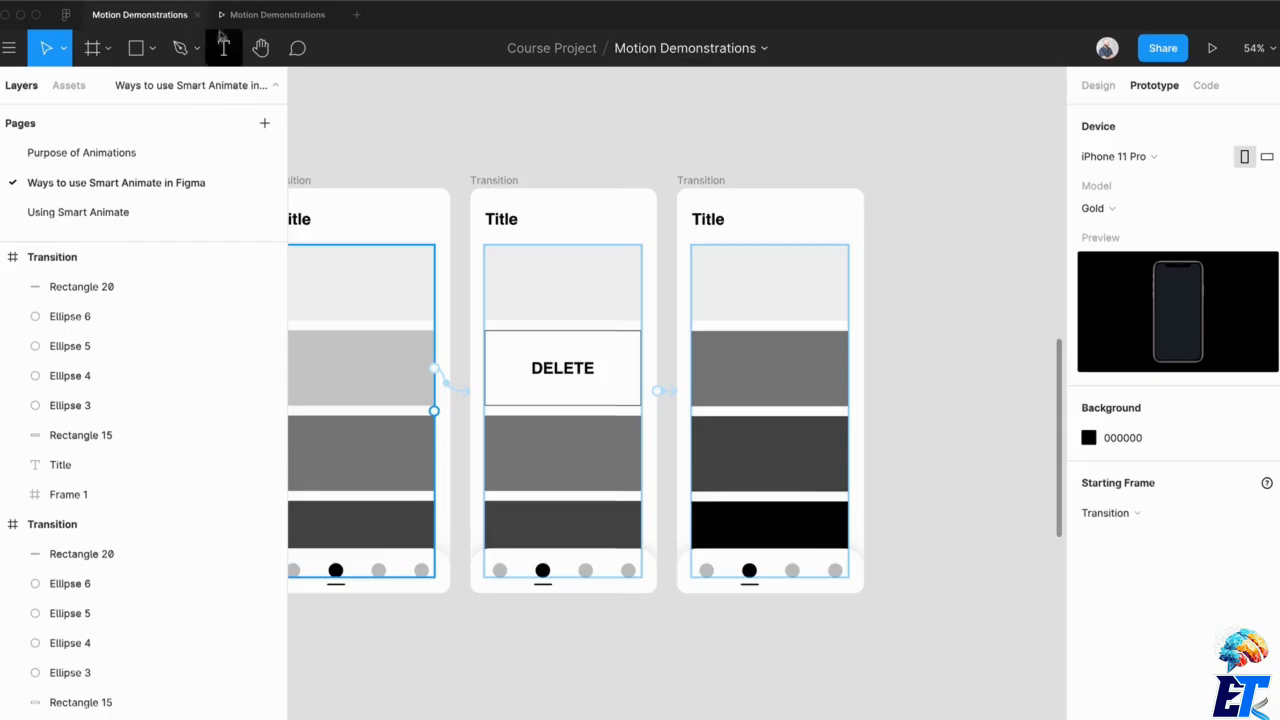
# Step: Restart the prototype preview, open the list from the second dot and swipe the second block away, repeating the sequence to examine its timing
pyautogui.click(270, 14)
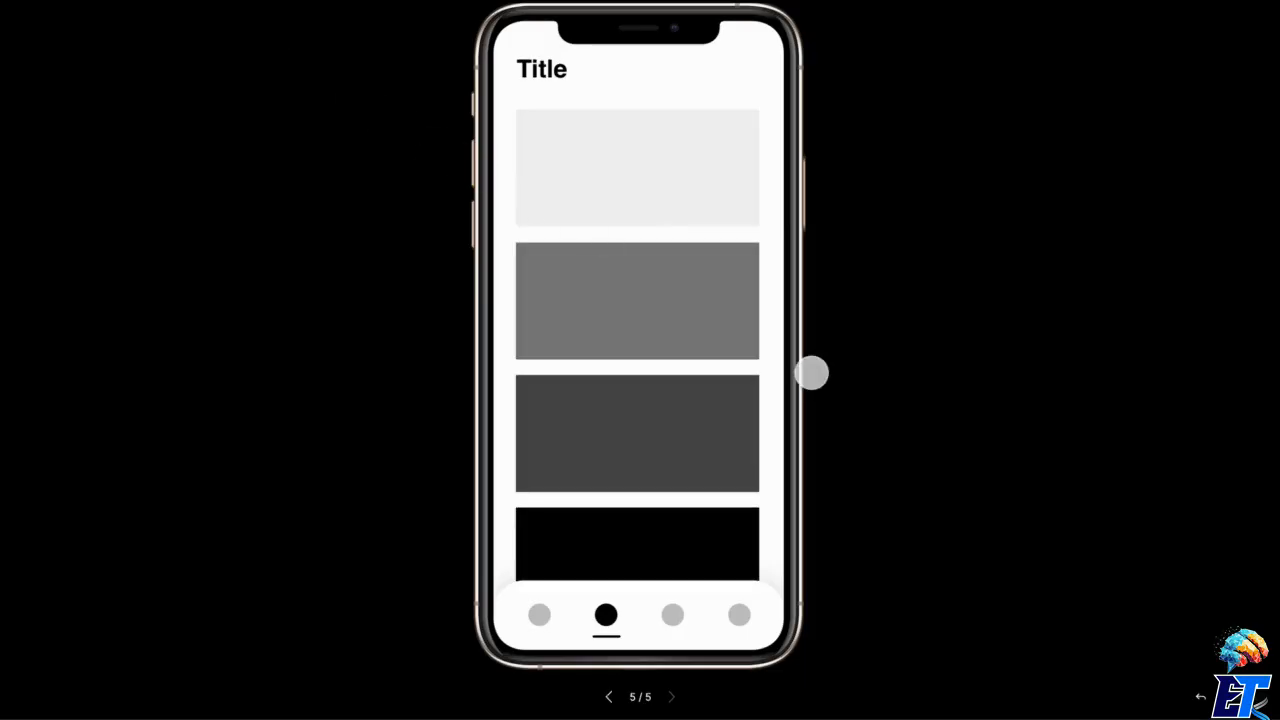
pyautogui.press('r')
pyautogui.click(606, 616)
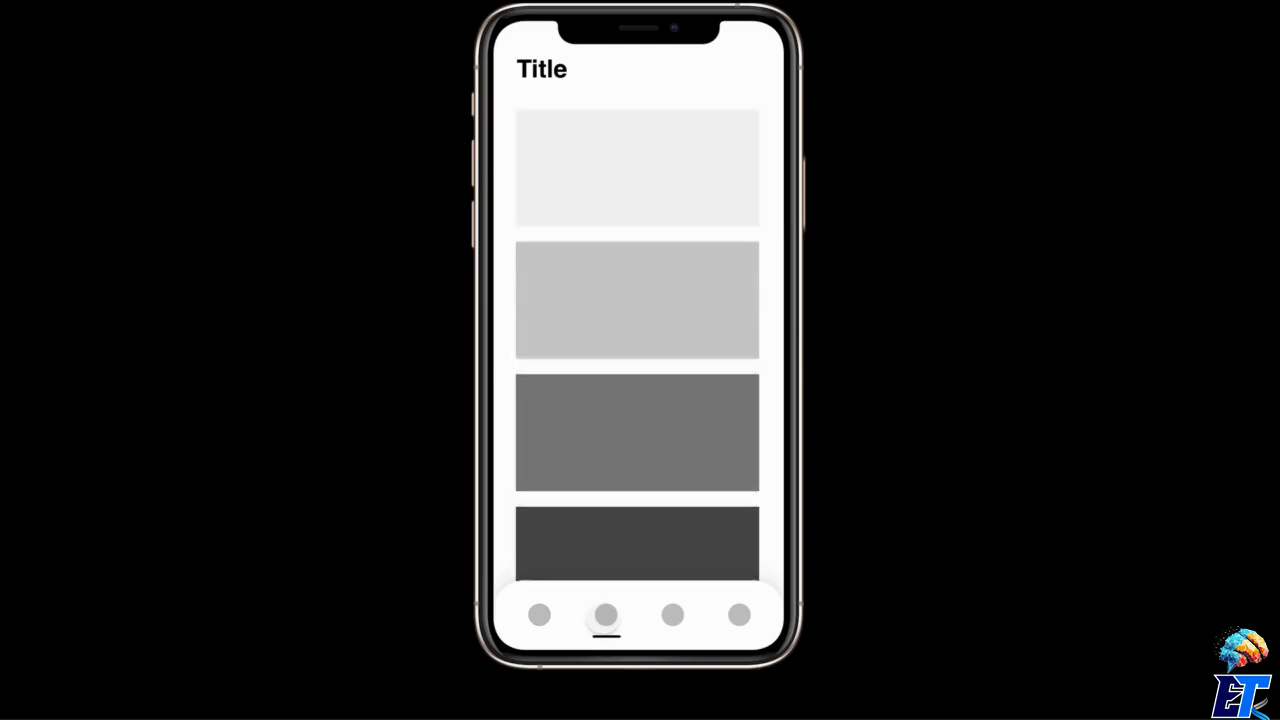
pyautogui.moveTo(731, 323); pyautogui.dragTo(135, 318)
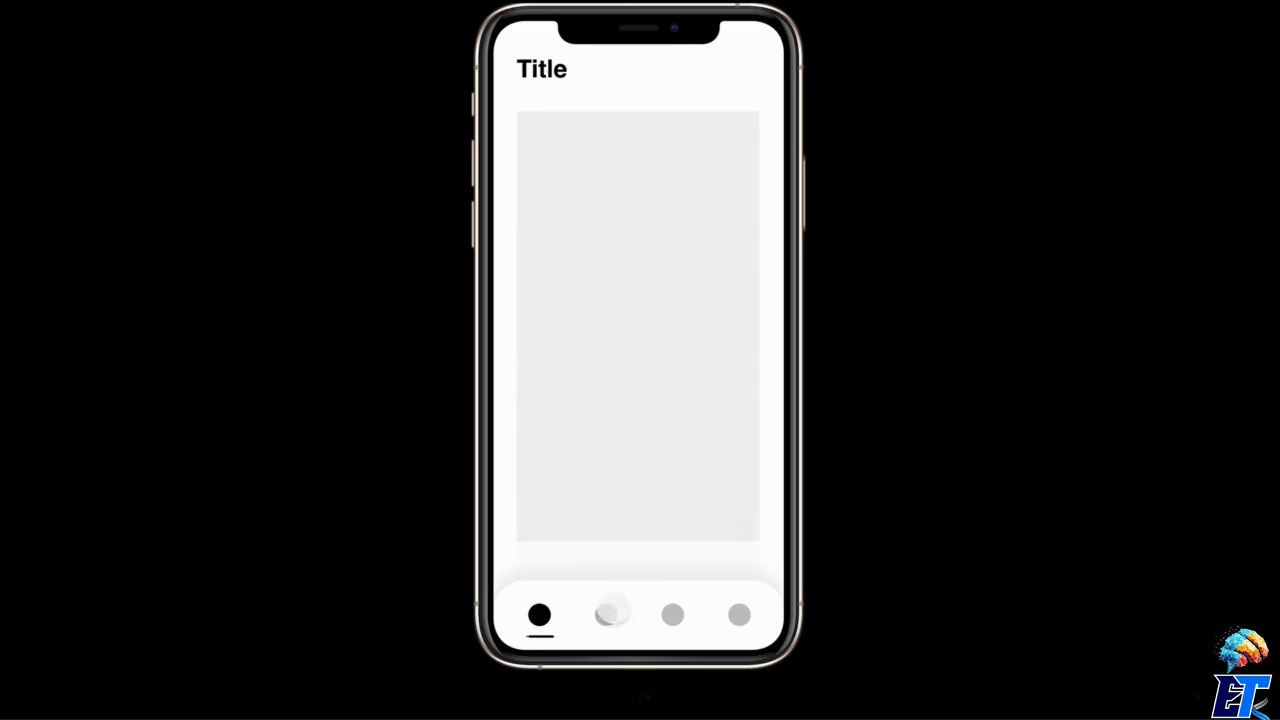
pyautogui.click(609, 613)
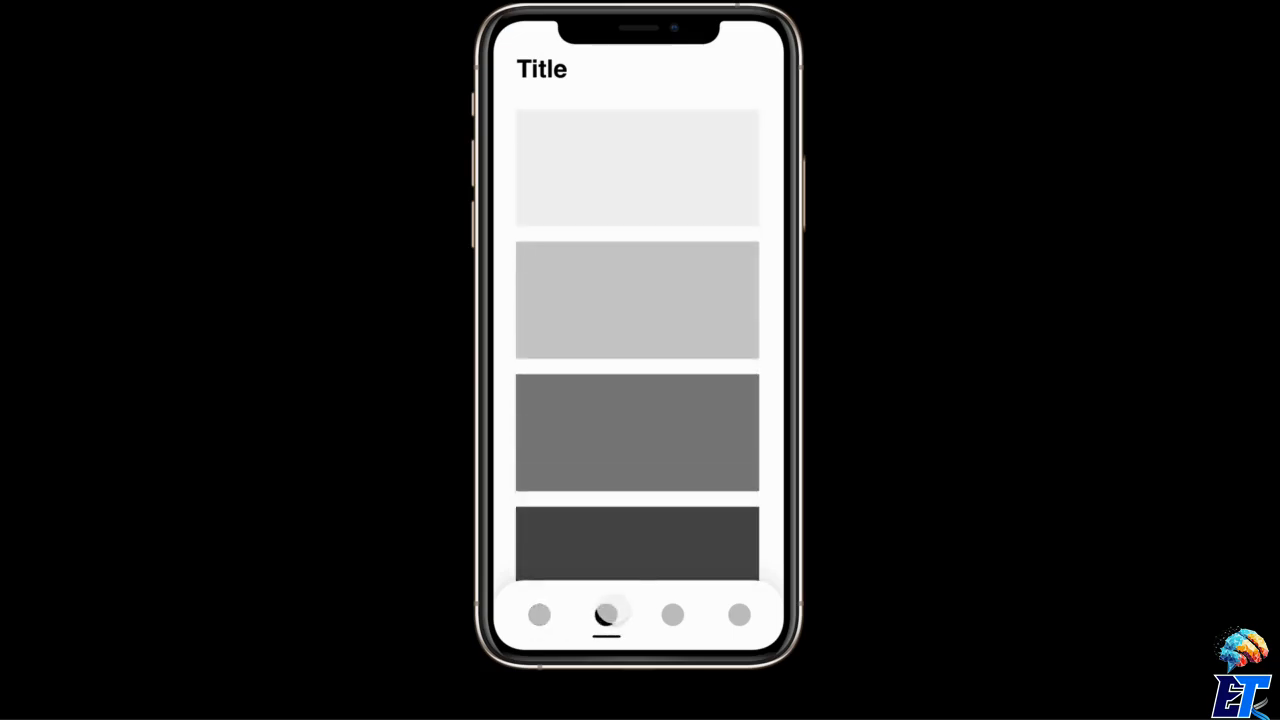
pyautogui.moveTo(704, 316); pyautogui.dragTo(206, 329)
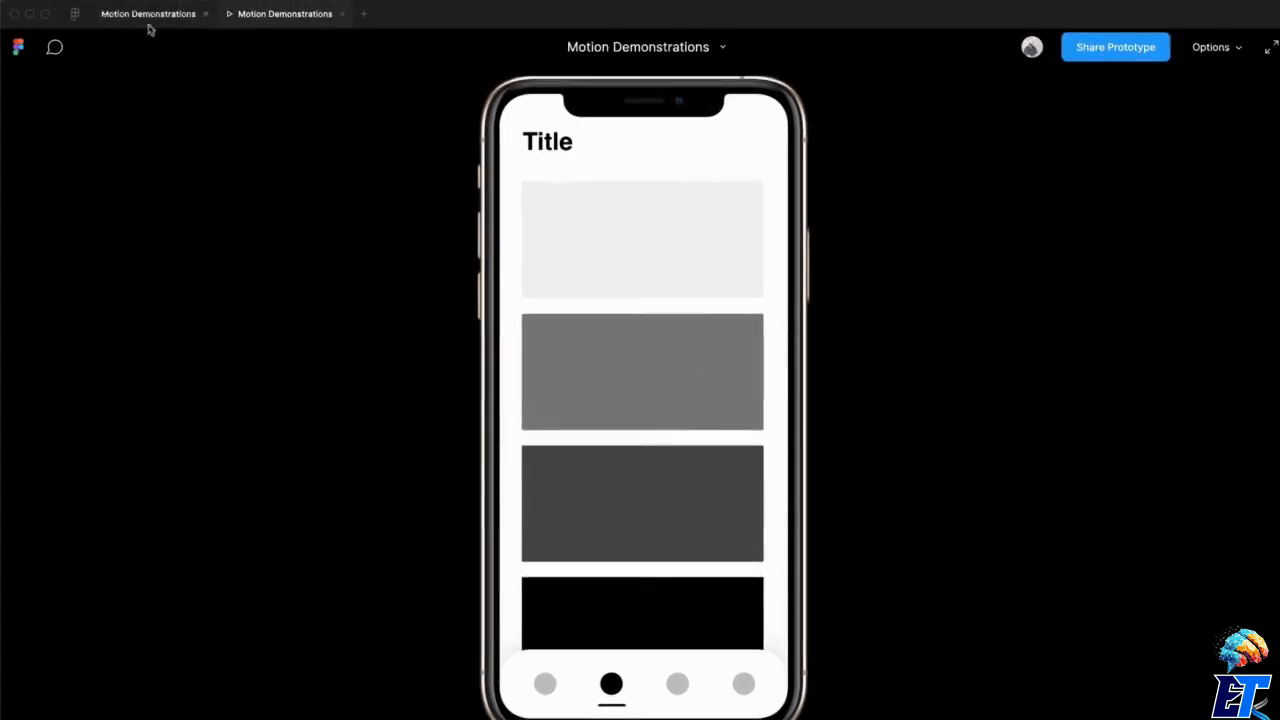
# Step: Return to the editor and review the shape row and the five-frame gray-block row with their prototype links
pyautogui.click(147, 16)
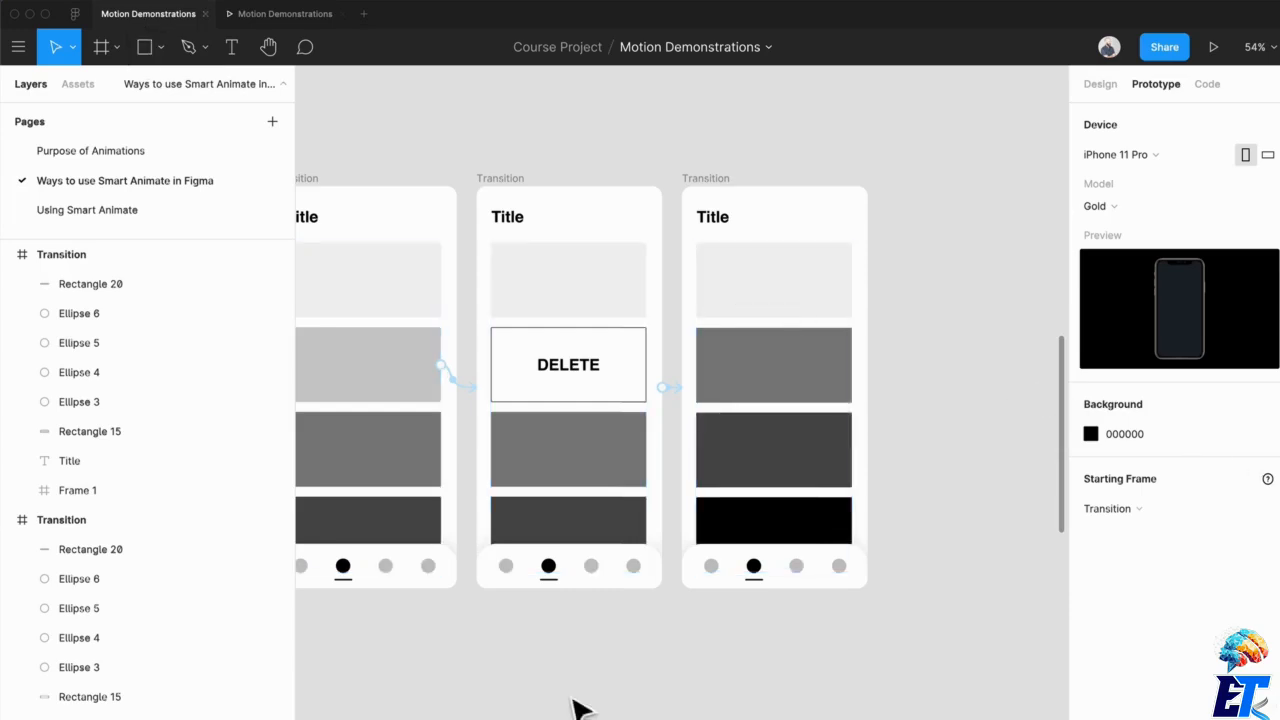
pyautogui.hscroll(-5, 800, 666)
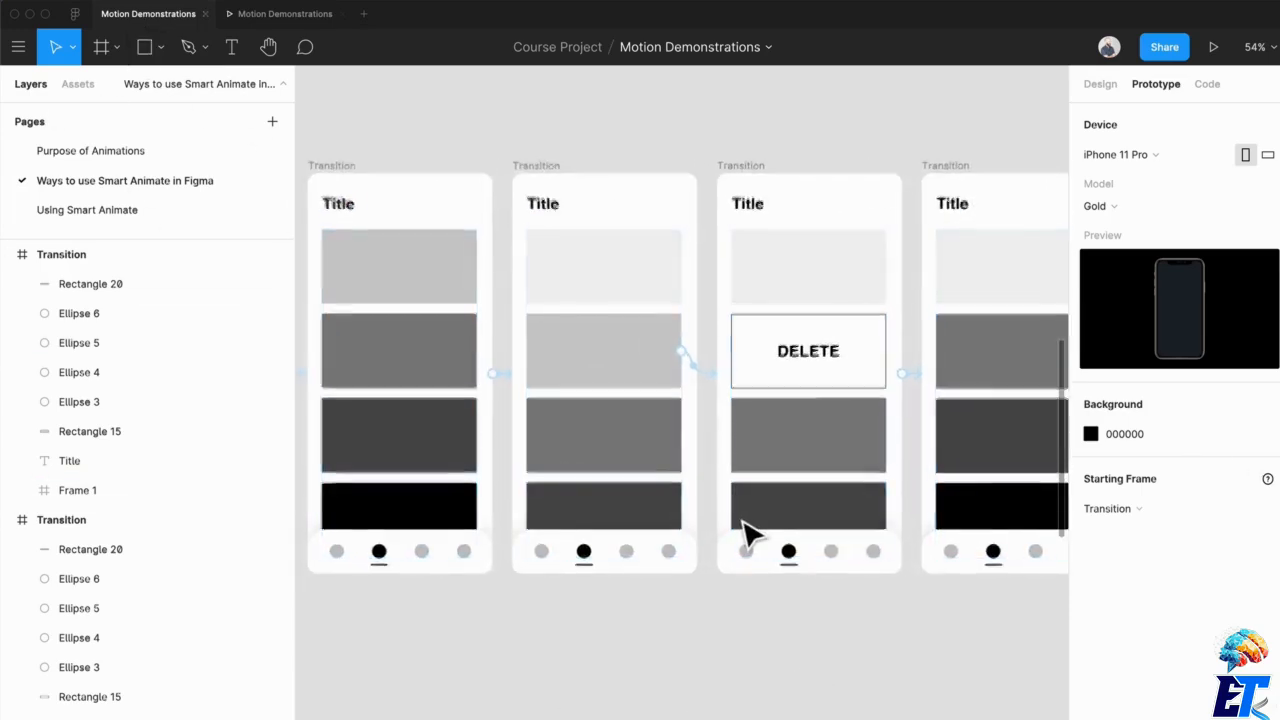
pyautogui.scroll(4, 750, 535)
pyautogui.scroll(-5, 750, 535)
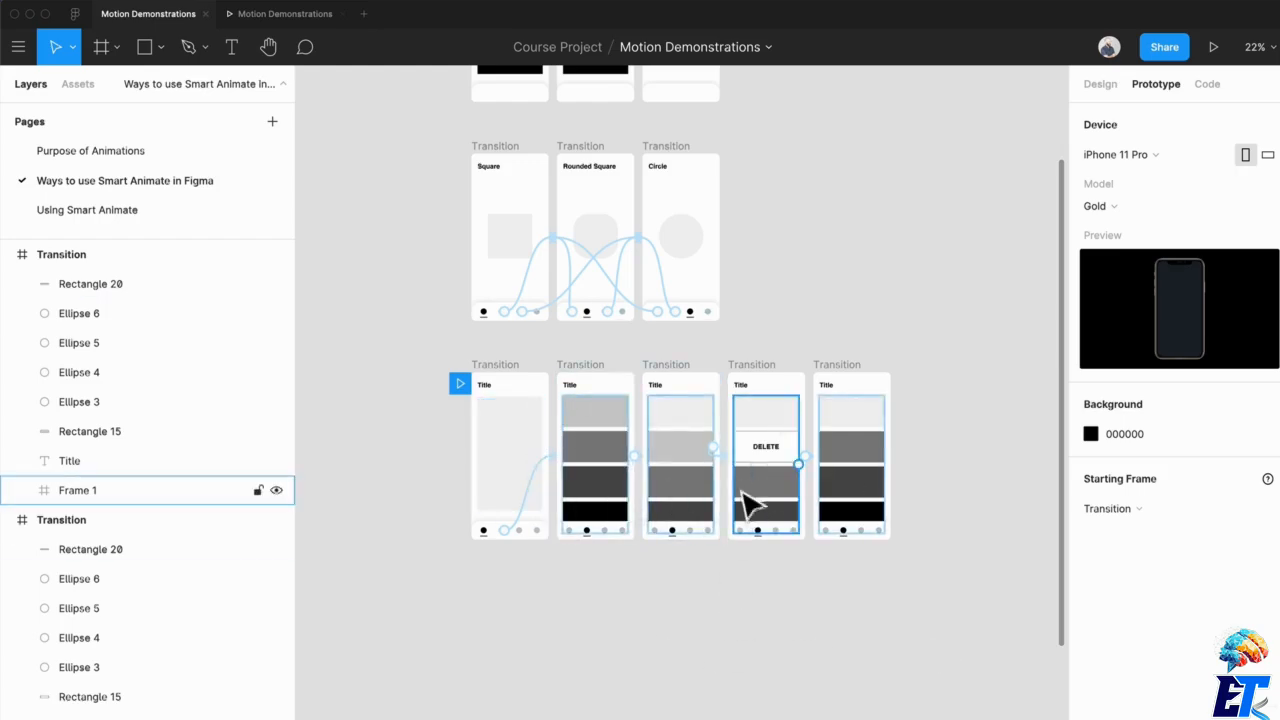
pyautogui.scroll(2, 745, 500)
pyautogui.scroll(3, 745, 500)
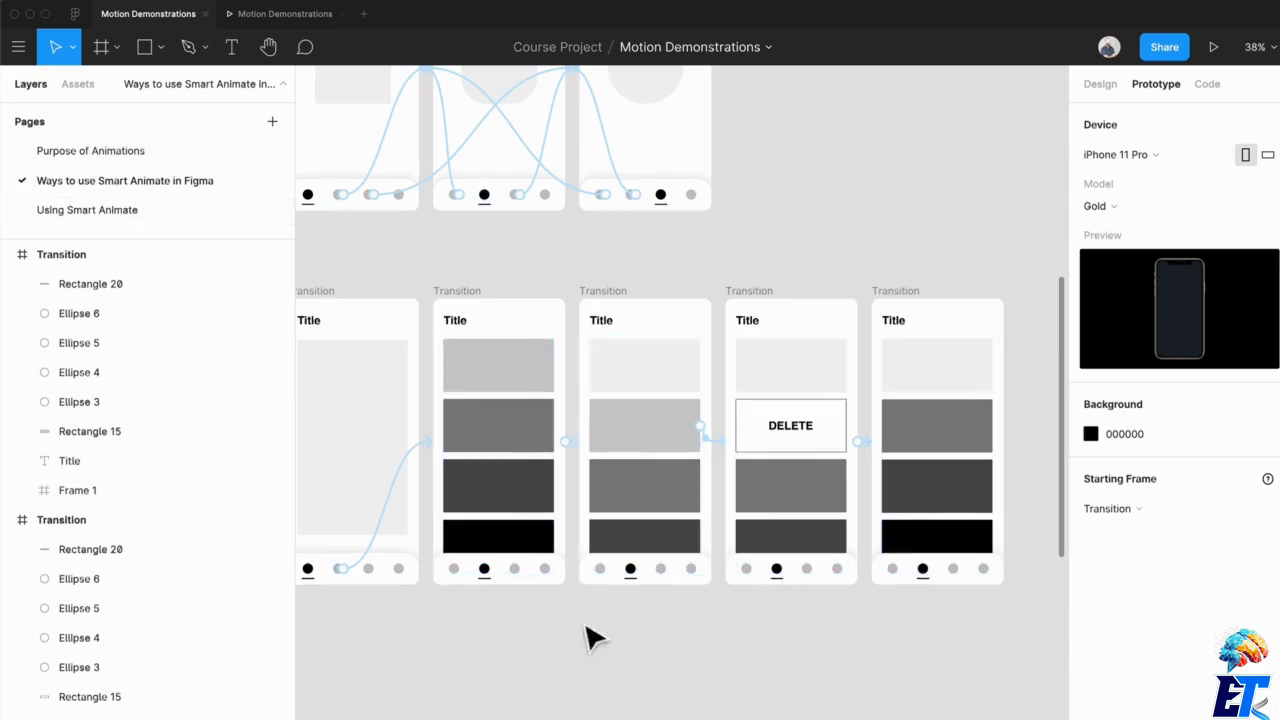
pyautogui.moveTo(591, 634); pyautogui.dragTo(631, 620)
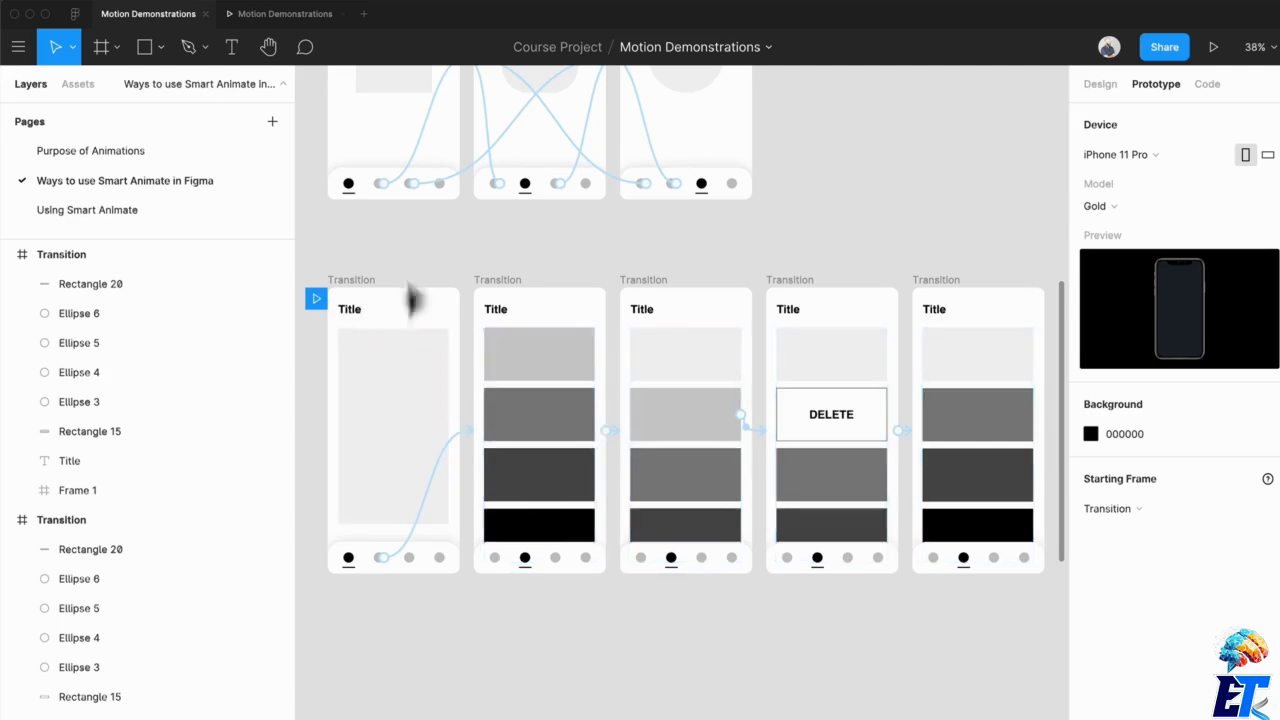
# Step: Open the "Using Smart Animate" page and bring its linked Explore and Detail frames into view
pyautogui.click(186, 212)
pyautogui.scroll(-10, 741, 448)
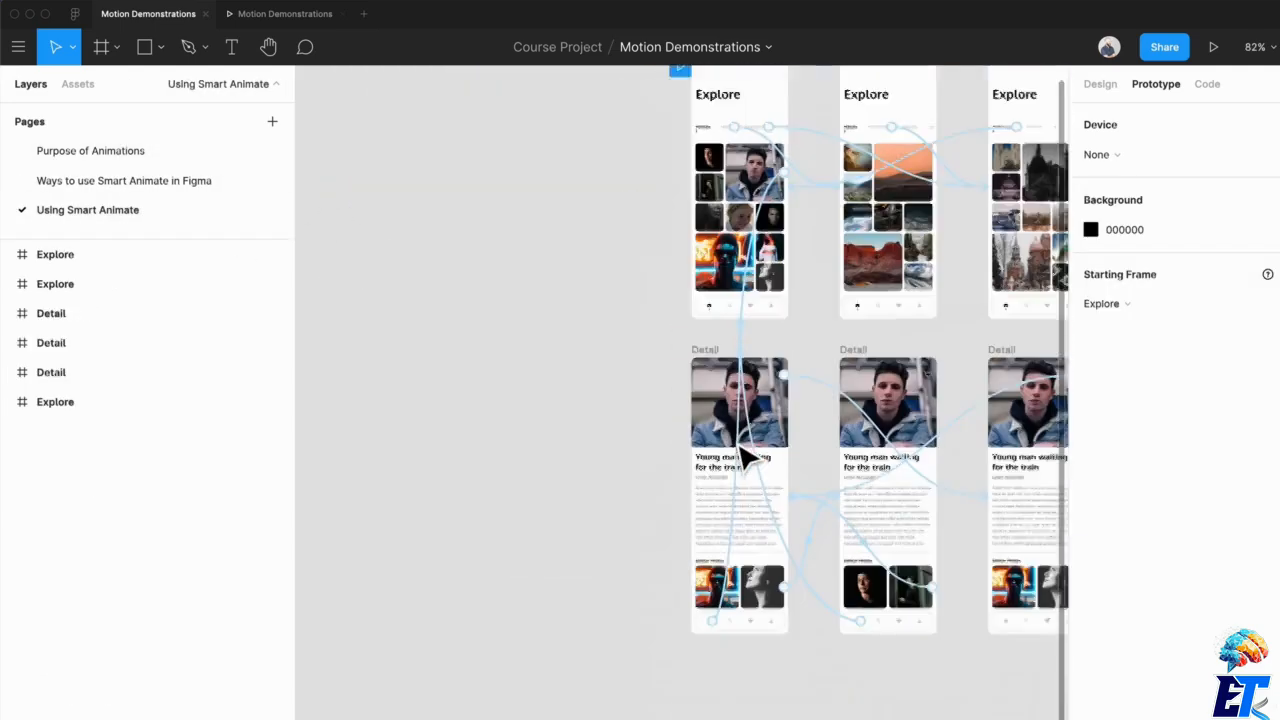
pyautogui.moveTo(848, 597); pyautogui.dragTo(686, 691)
pyautogui.scroll(1, 692, 508)
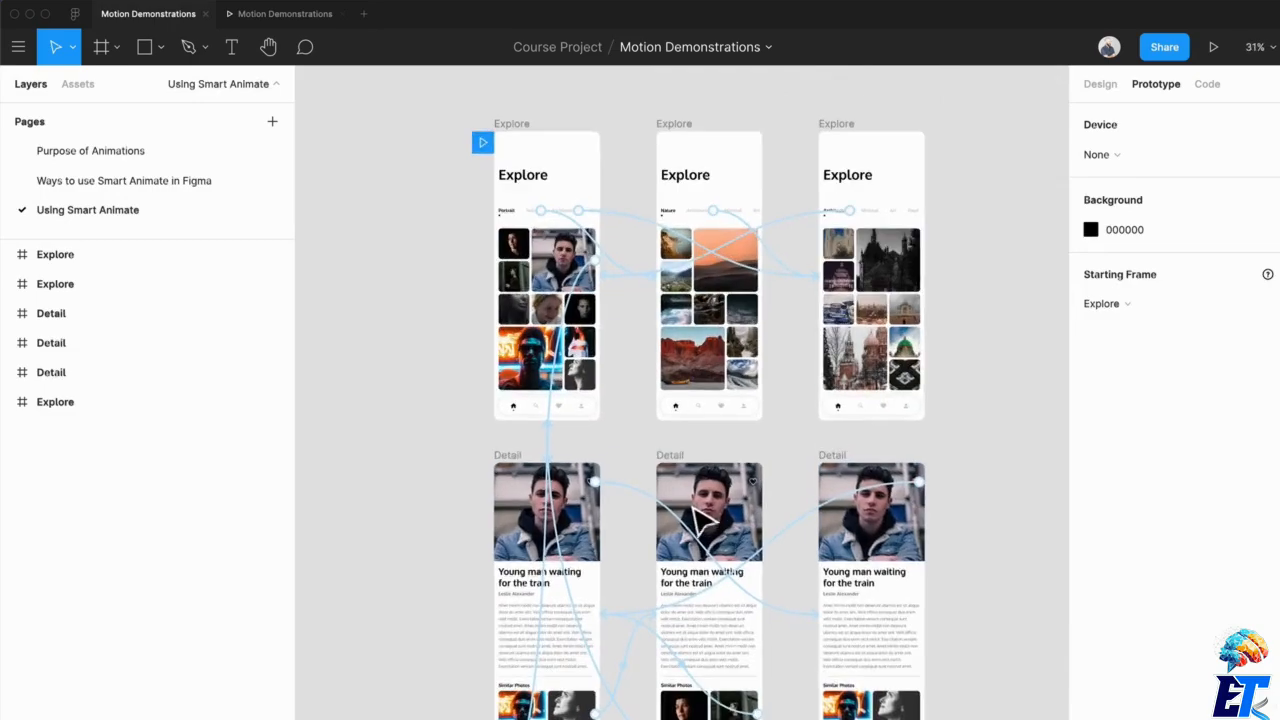
pyautogui.scroll(1, 700, 515)
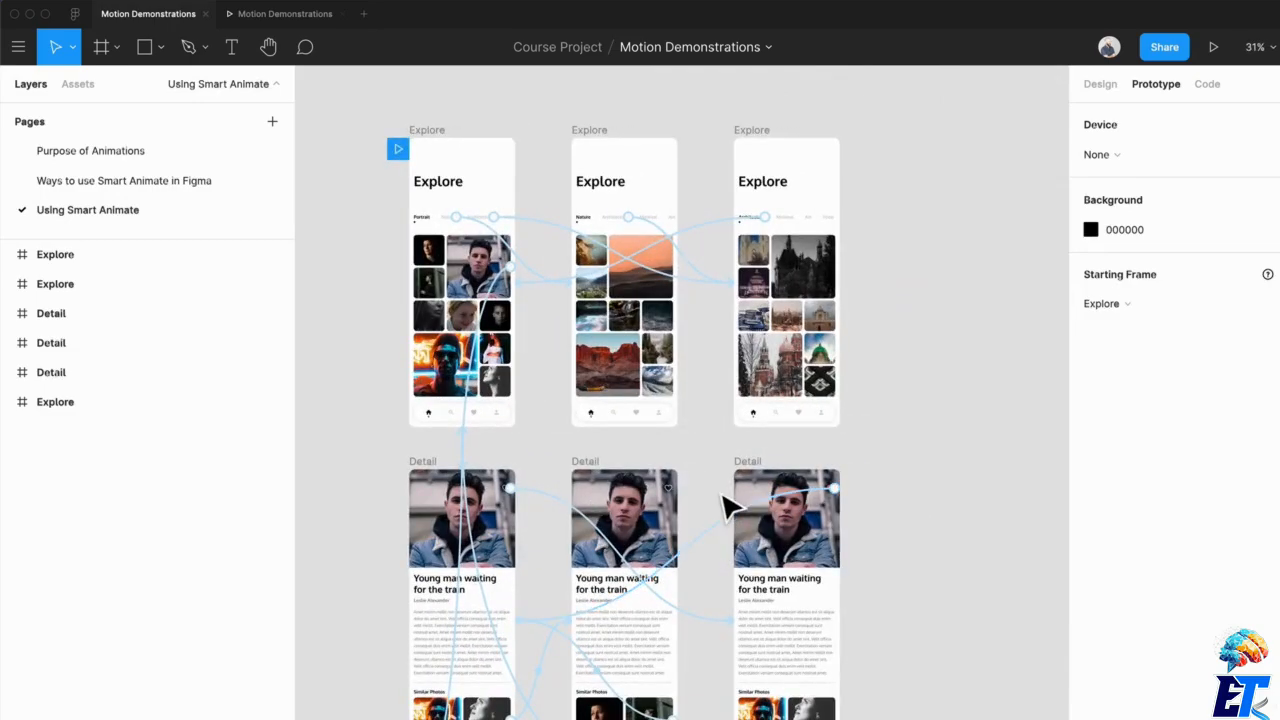